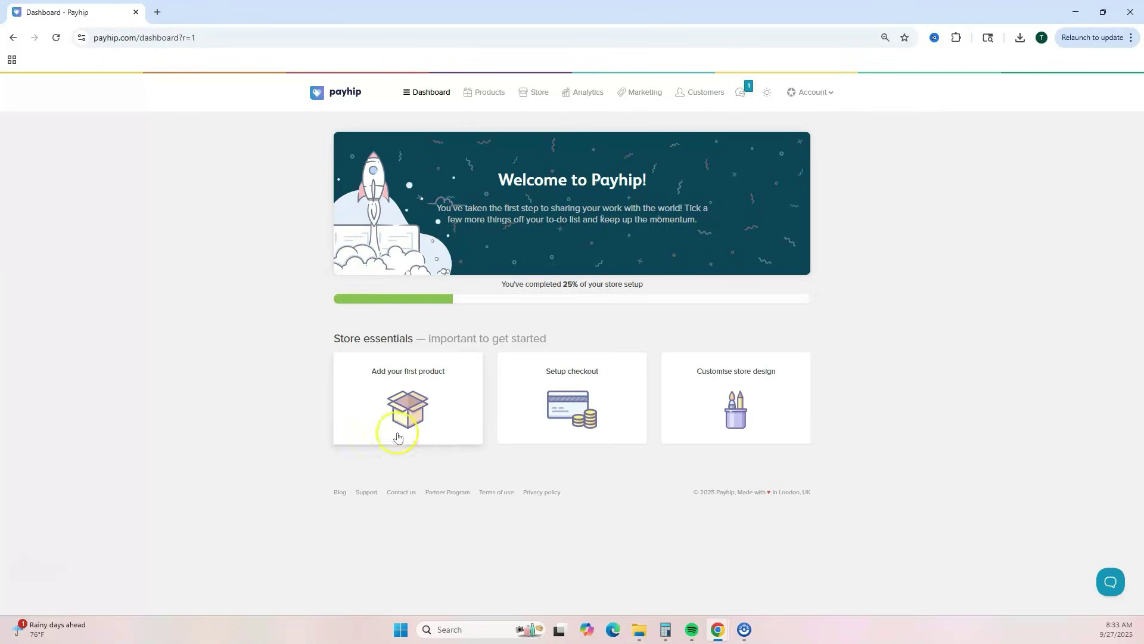
- Start creating a first product and choose the Digital Product type
left_click(436, 411)
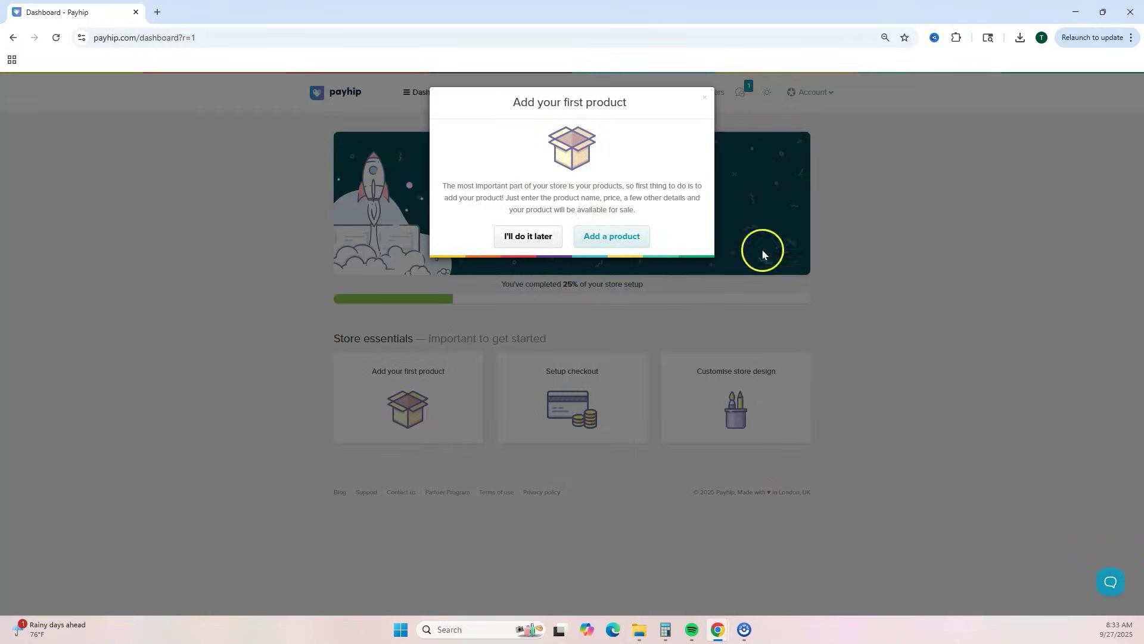
left_click(620, 239)
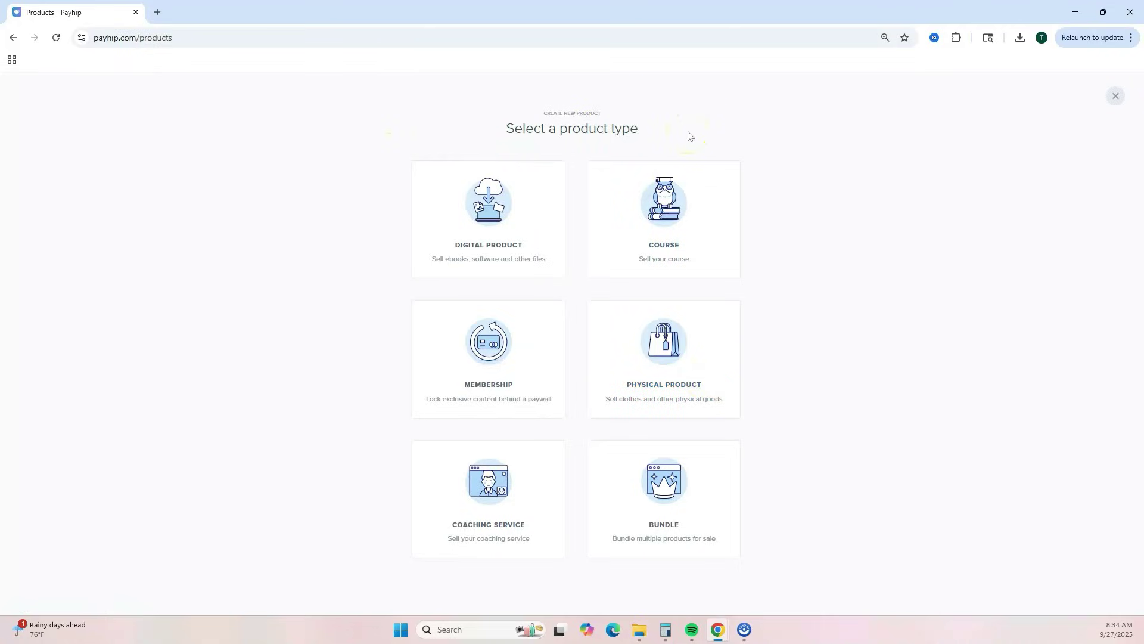
left_click(709, 136)
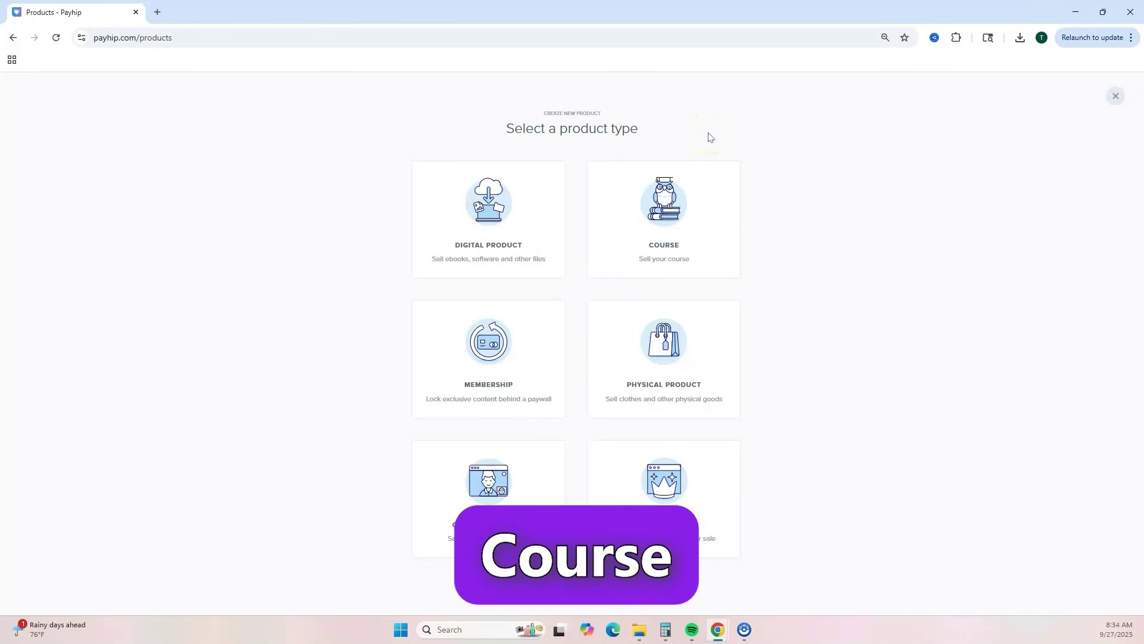
left_click(476, 217)
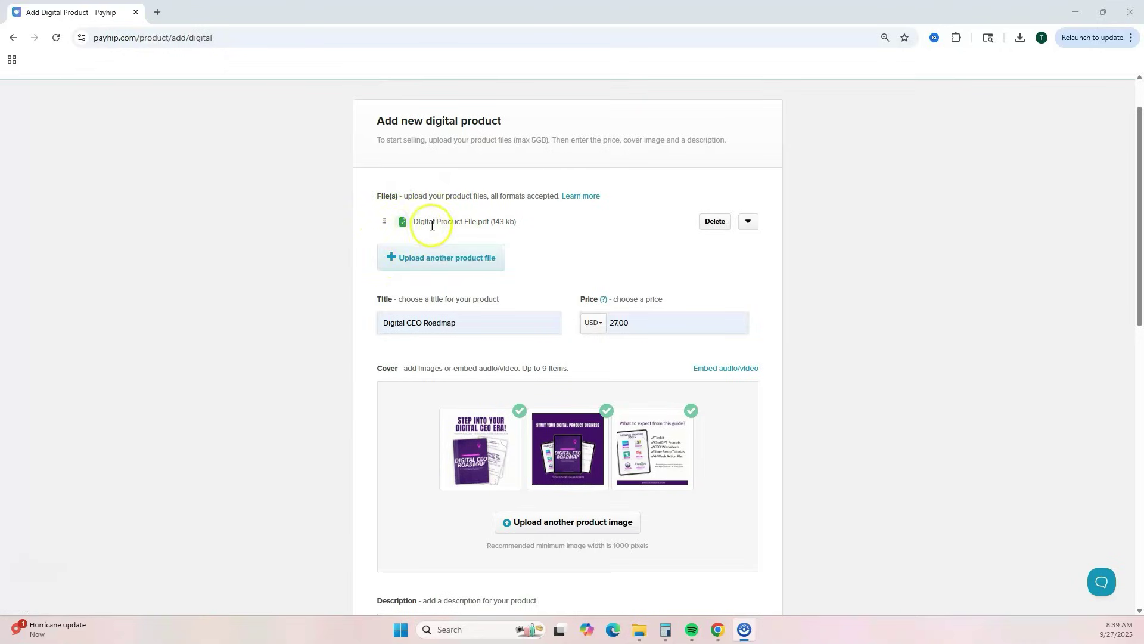
- Open the Embed audio/video popup and close it without adding a link
left_click(388, 325)
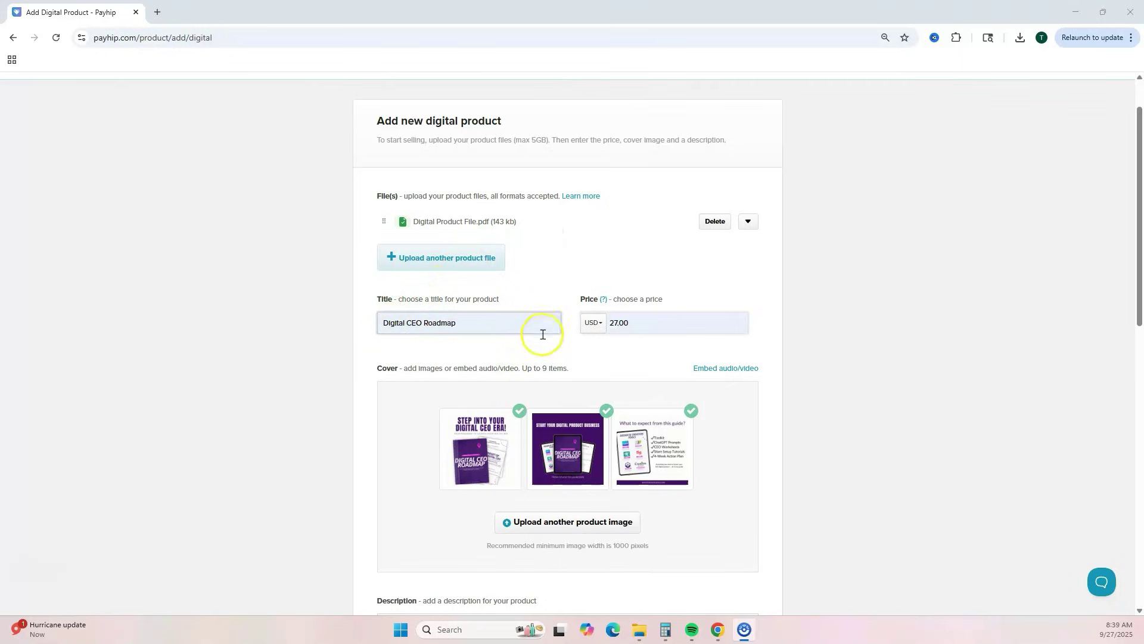
scroll(637, 345, "down", 1)
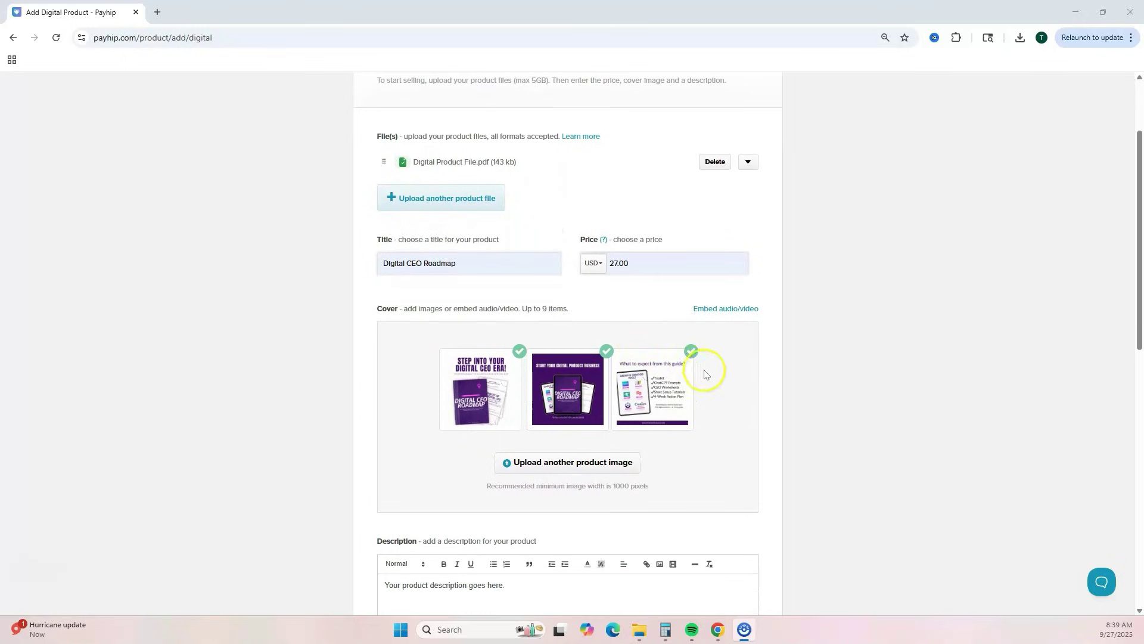
left_click(663, 314)
left_click(712, 315)
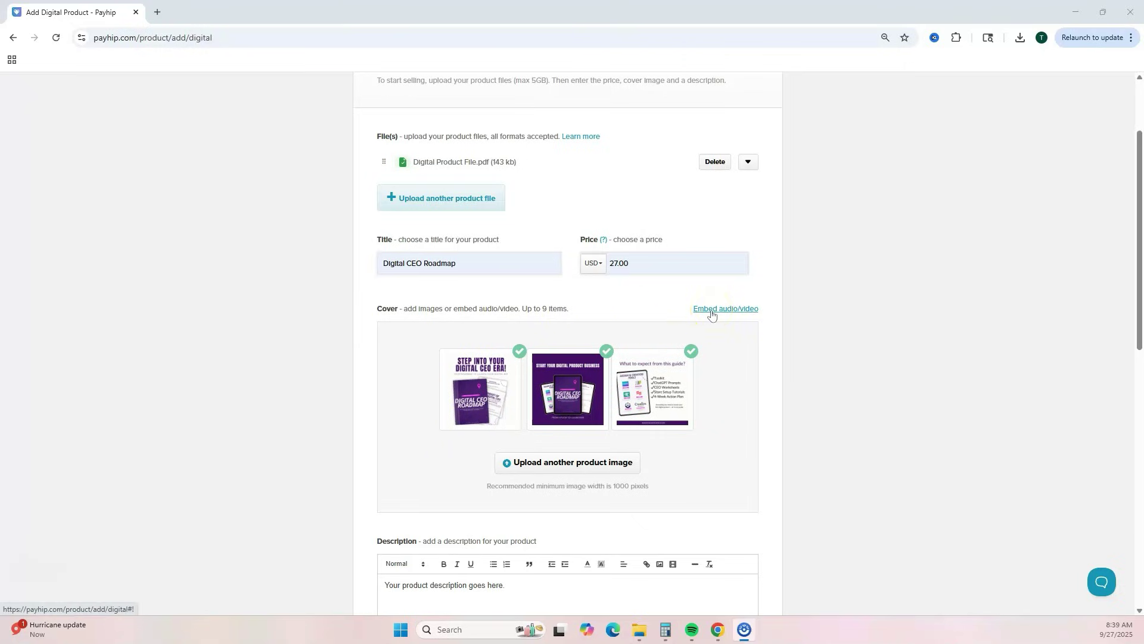
left_click(712, 315)
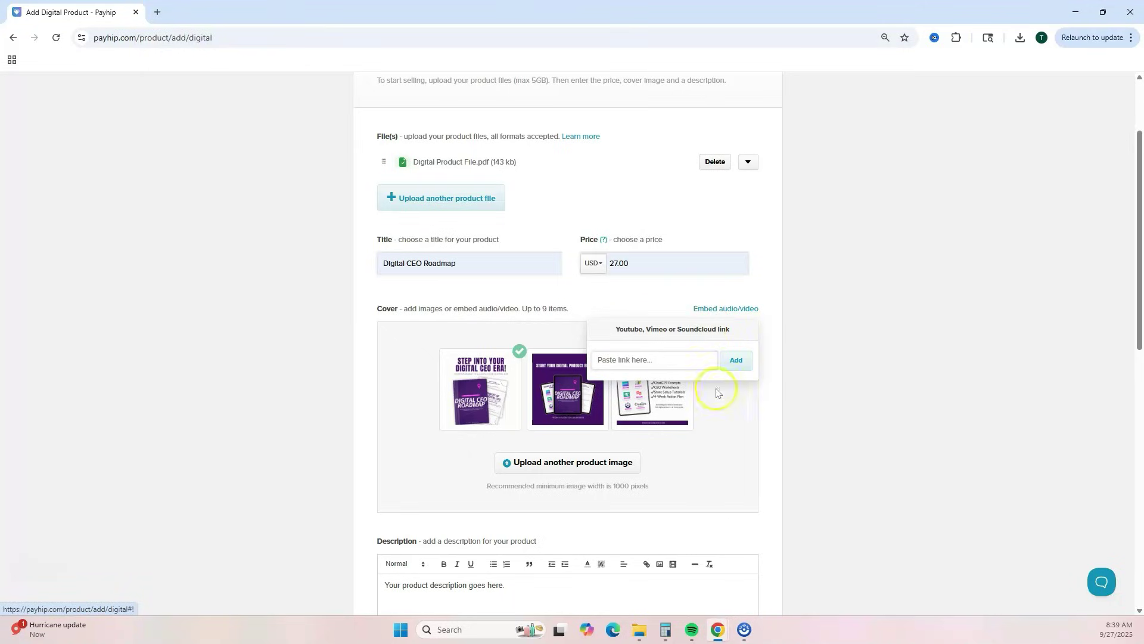
left_click(727, 431)
- Drag the What to expect from this guide? cover into second place, before the purple laptop image
left_click(705, 420)
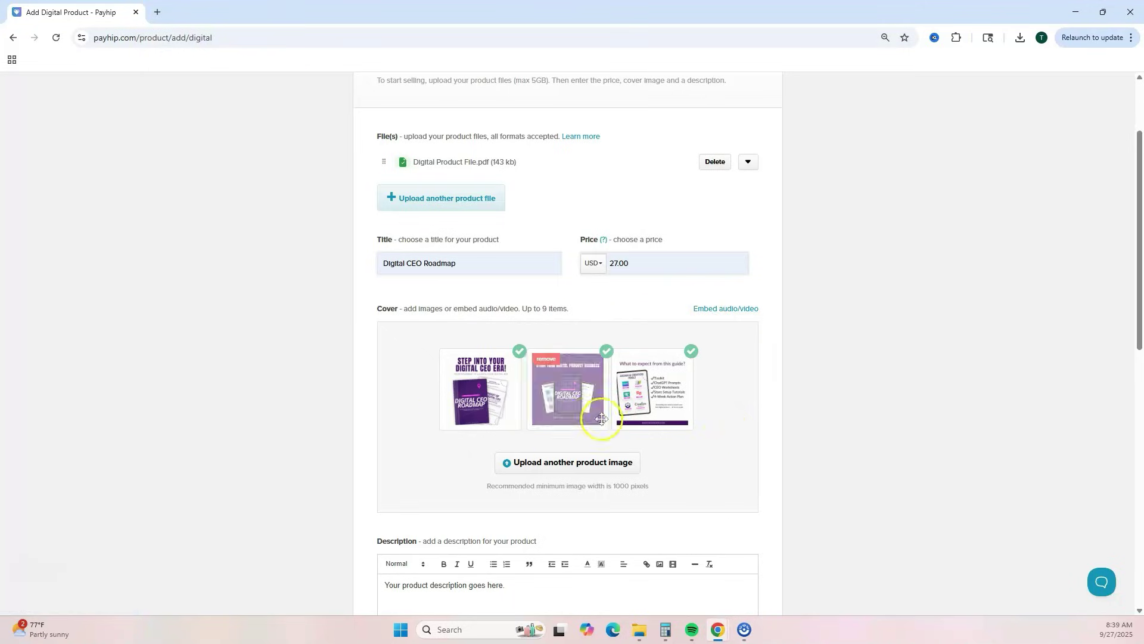
left_click(649, 411)
left_click_drag(649, 411, 563, 410)
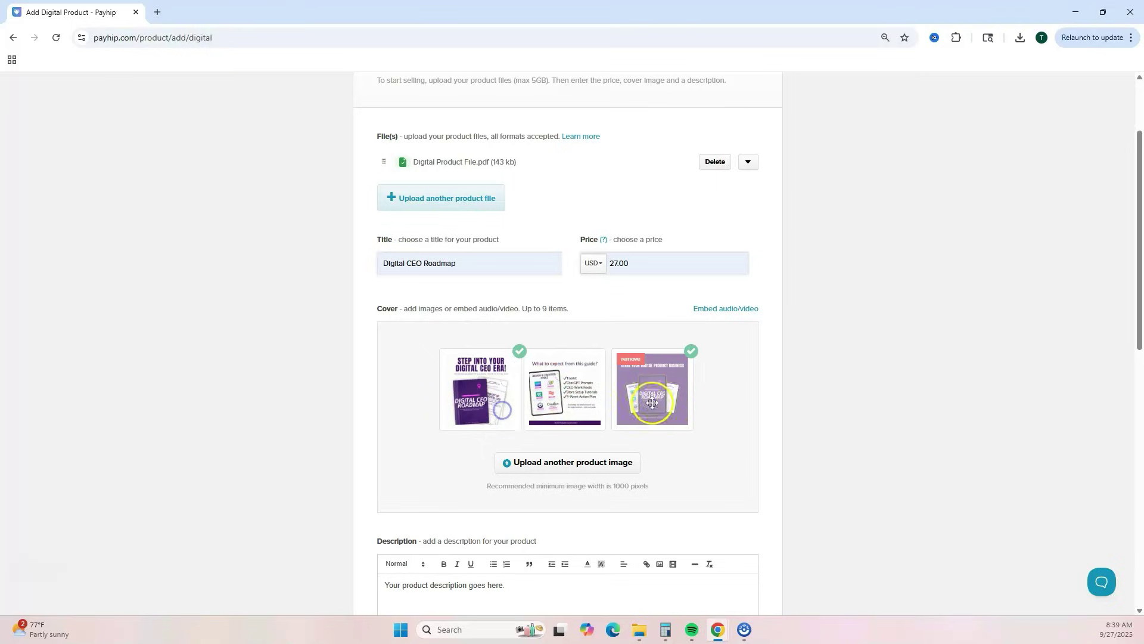
left_click(721, 425)
- Move down the form into the product description field
scroll(721, 423, "down", 4)
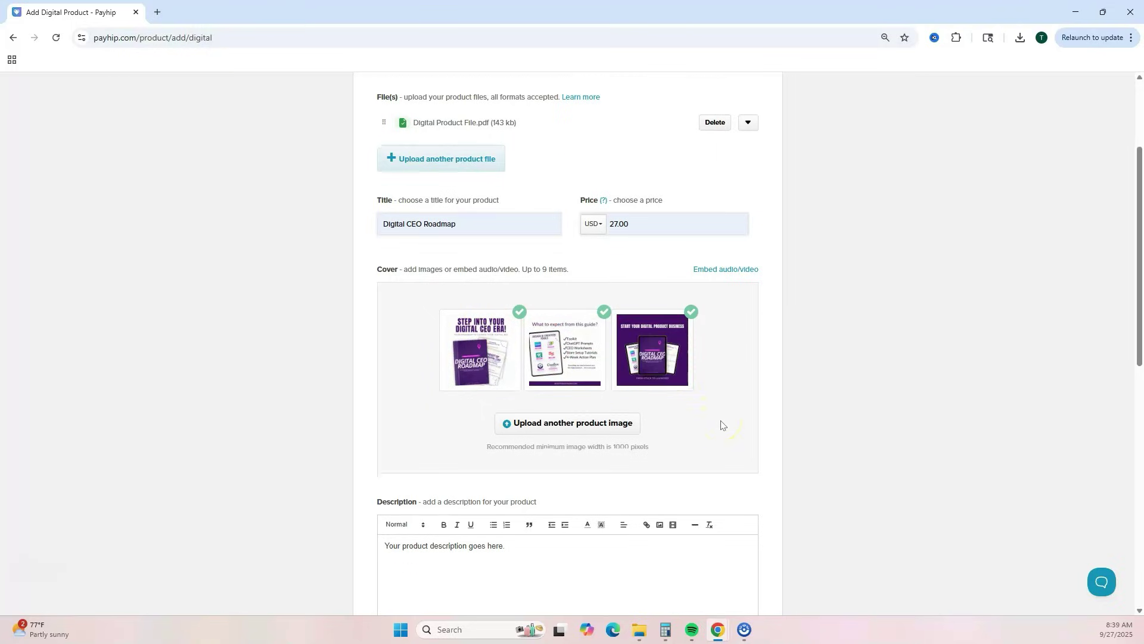
scroll(722, 420, "down", 1)
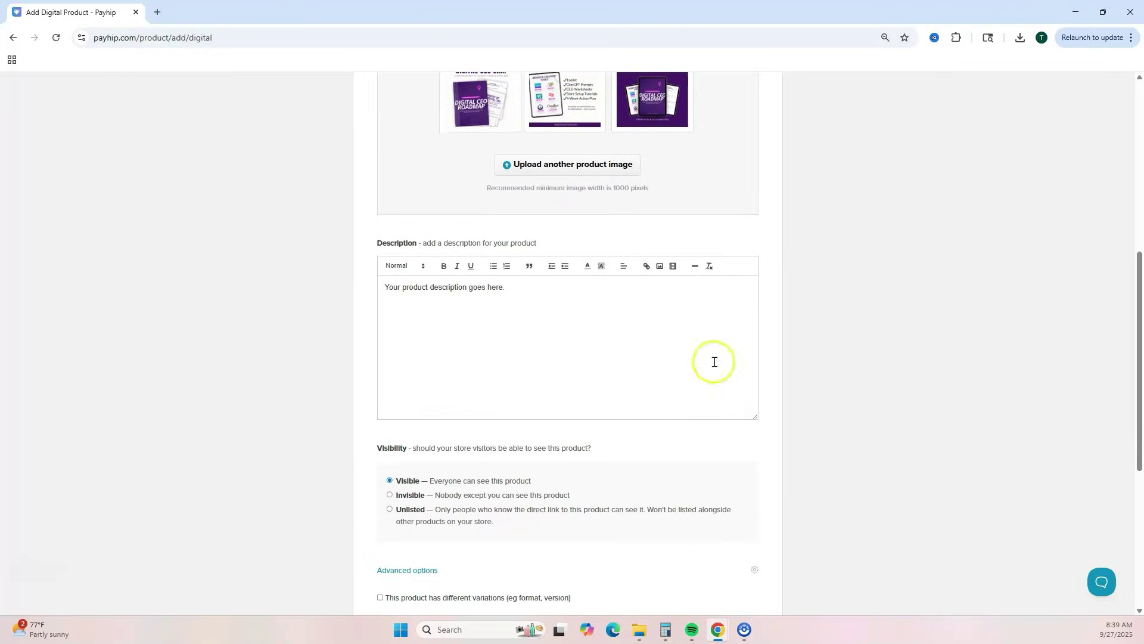
left_click(492, 317)
left_click(523, 319)
scroll(523, 320, "down", 3)
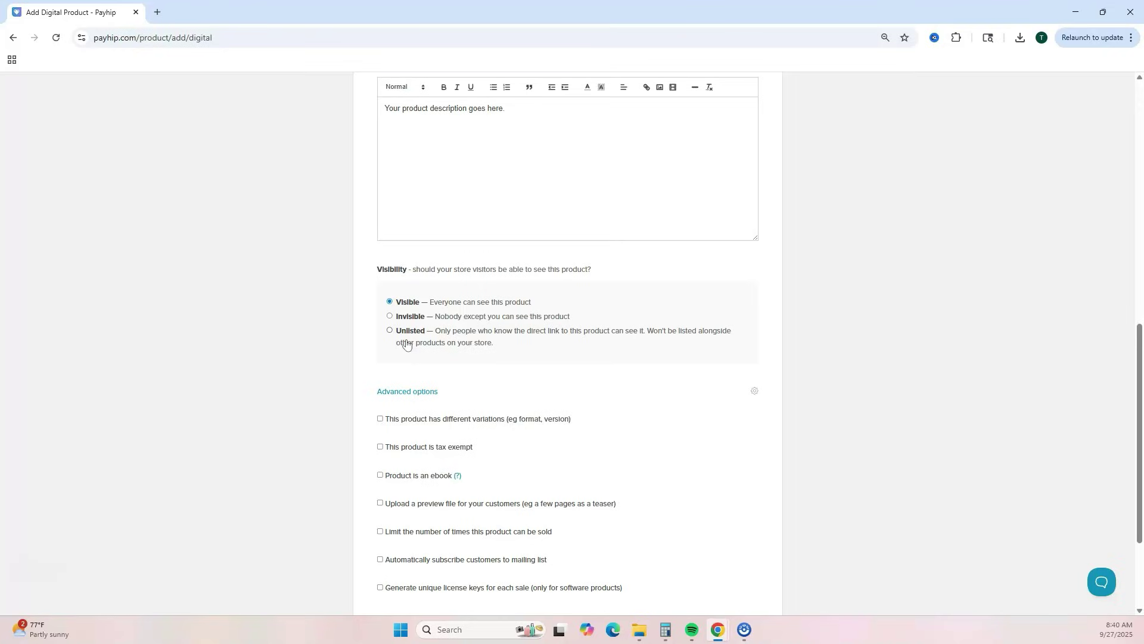
- Try a custom SEO description in the gear SEO settings, then close them without applying
scroll(682, 396, "down", 2)
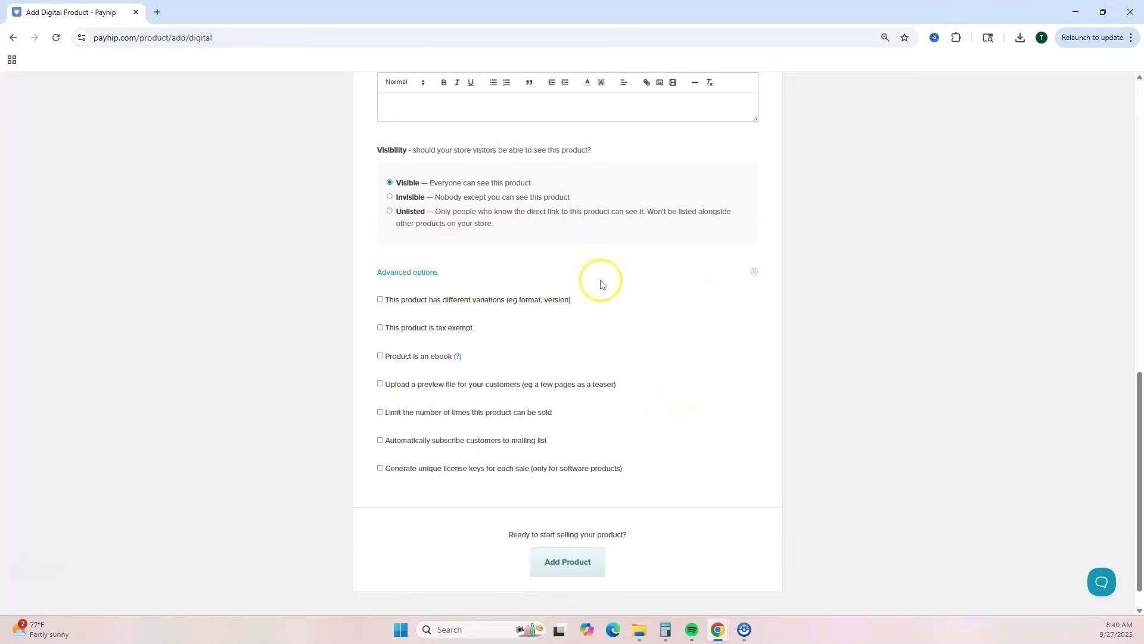
left_click(755, 273)
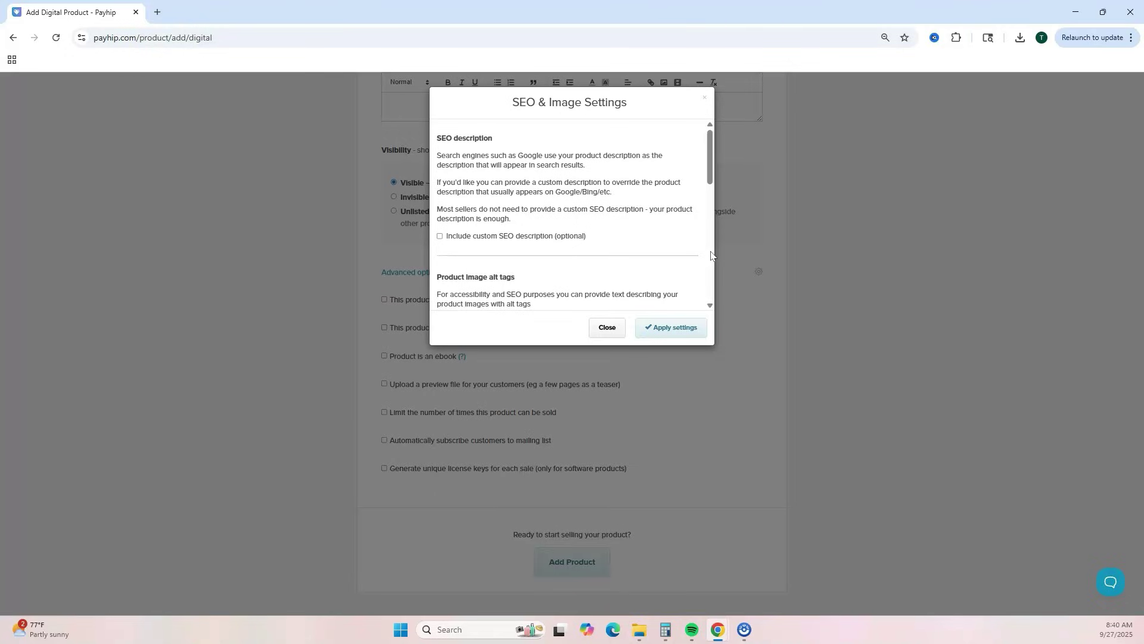
scroll(659, 237, "down", 1)
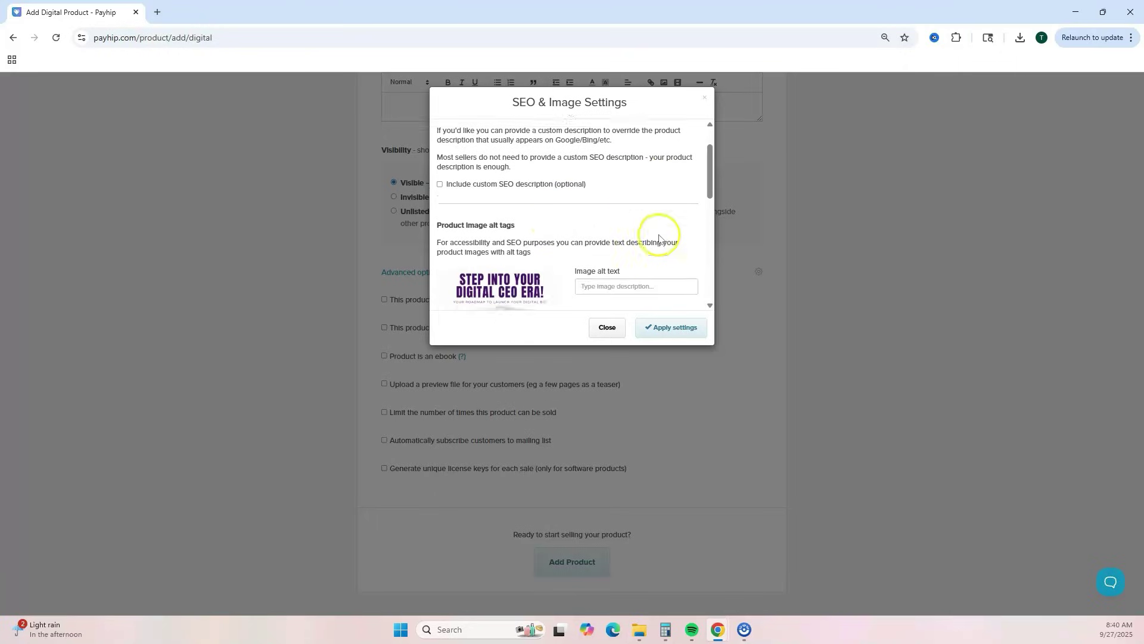
left_click(440, 176)
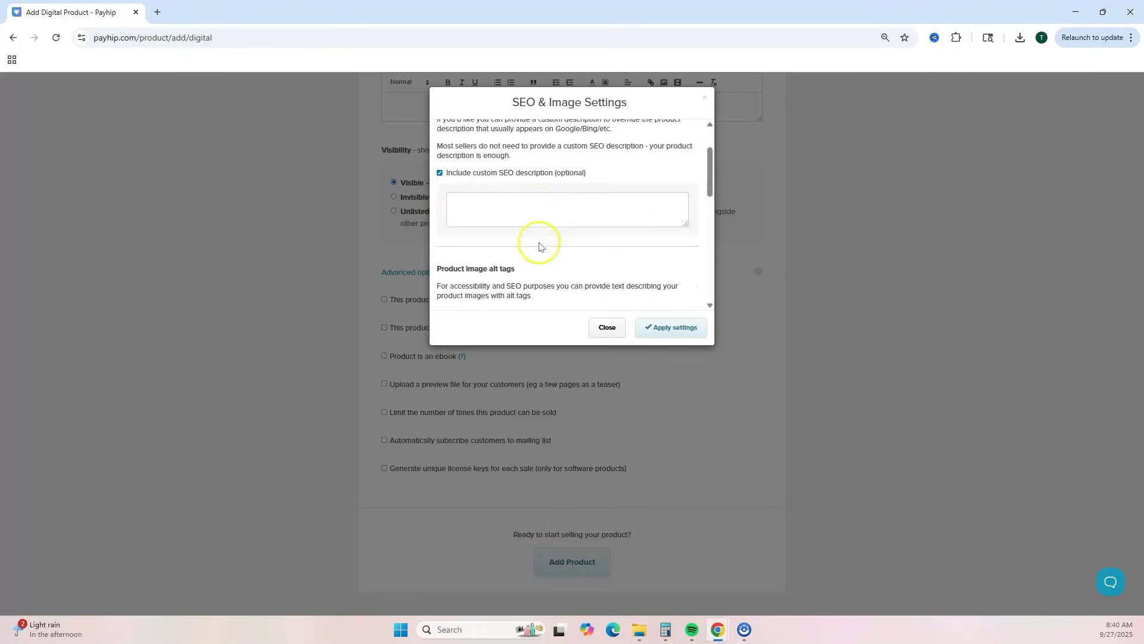
scroll(540, 246, "down", 2)
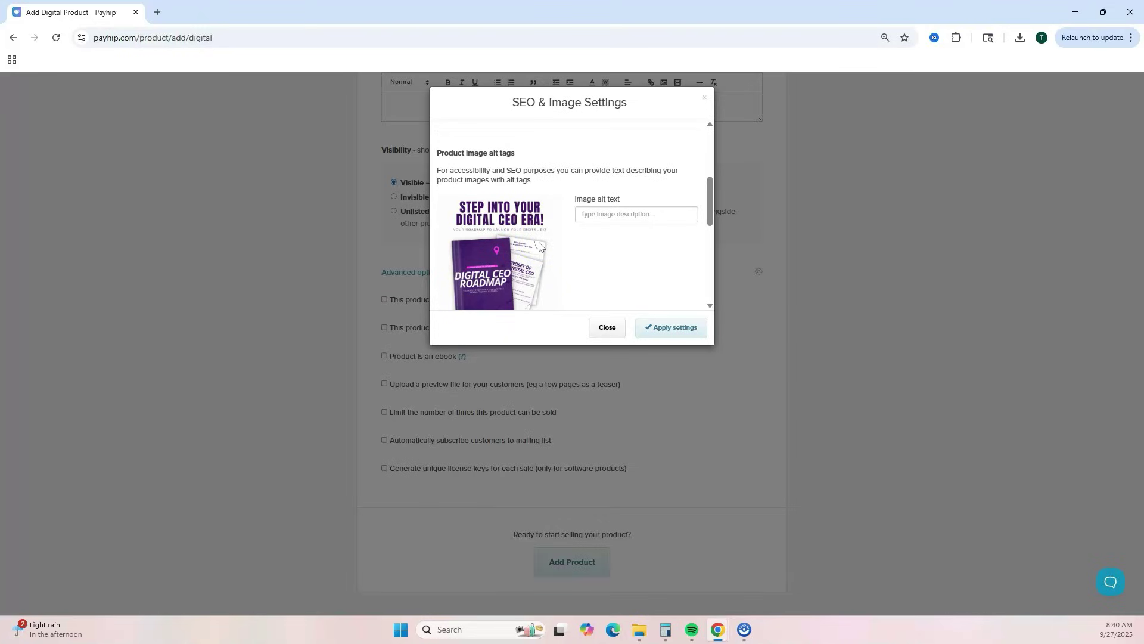
left_click(704, 98)
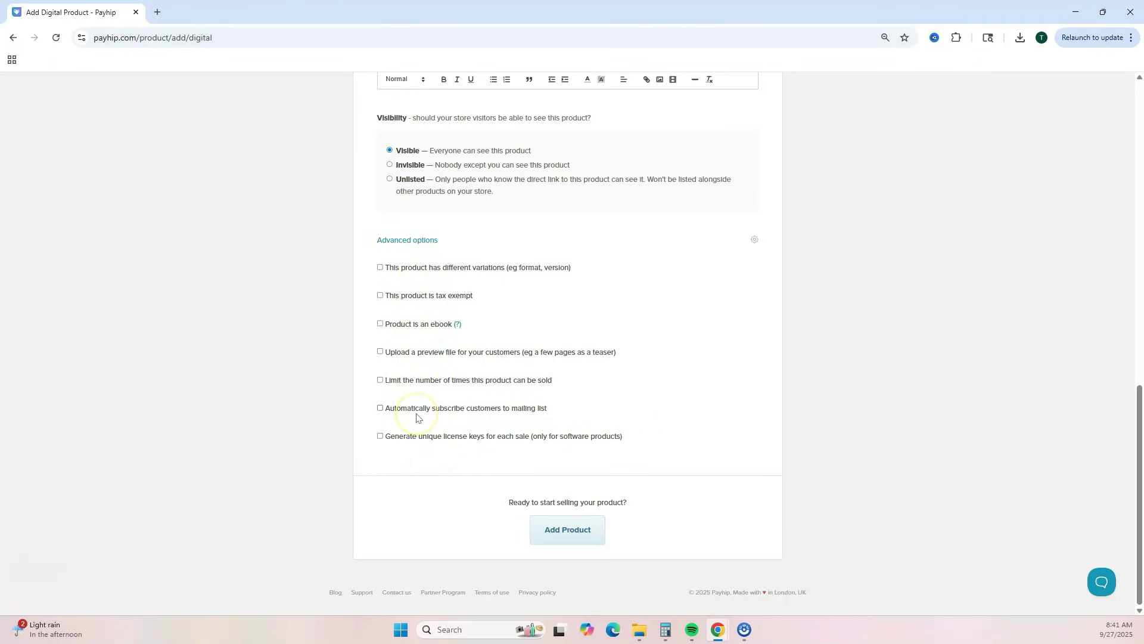
- Leave mailing-list auto-subscribe off and add Digital CEO Roadmap to the store
left_click(380, 410)
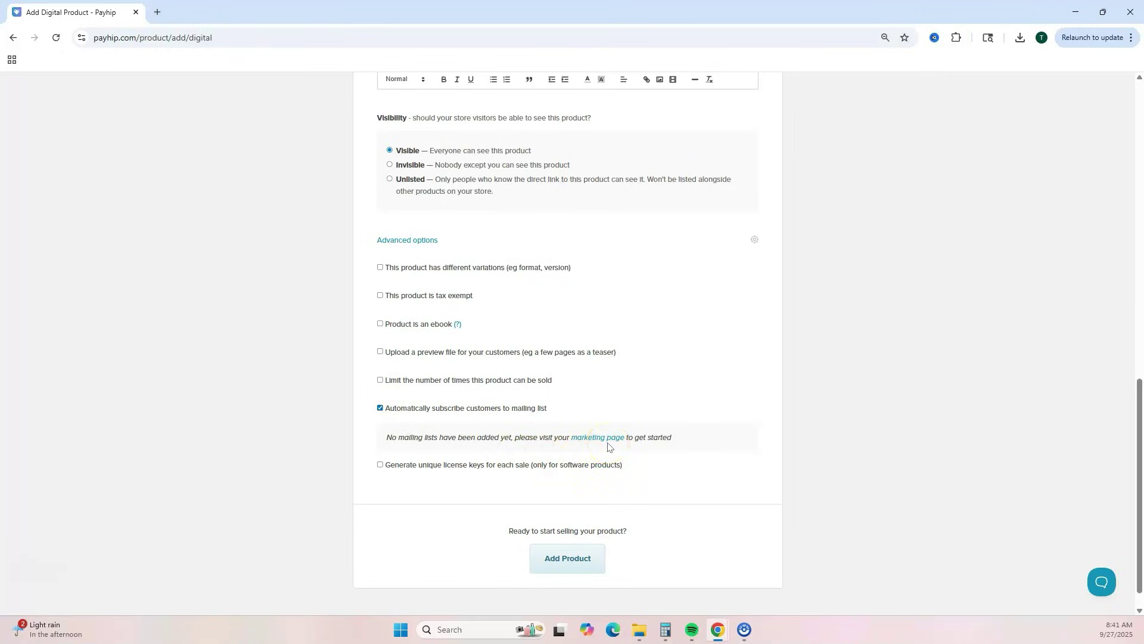
left_click(505, 407)
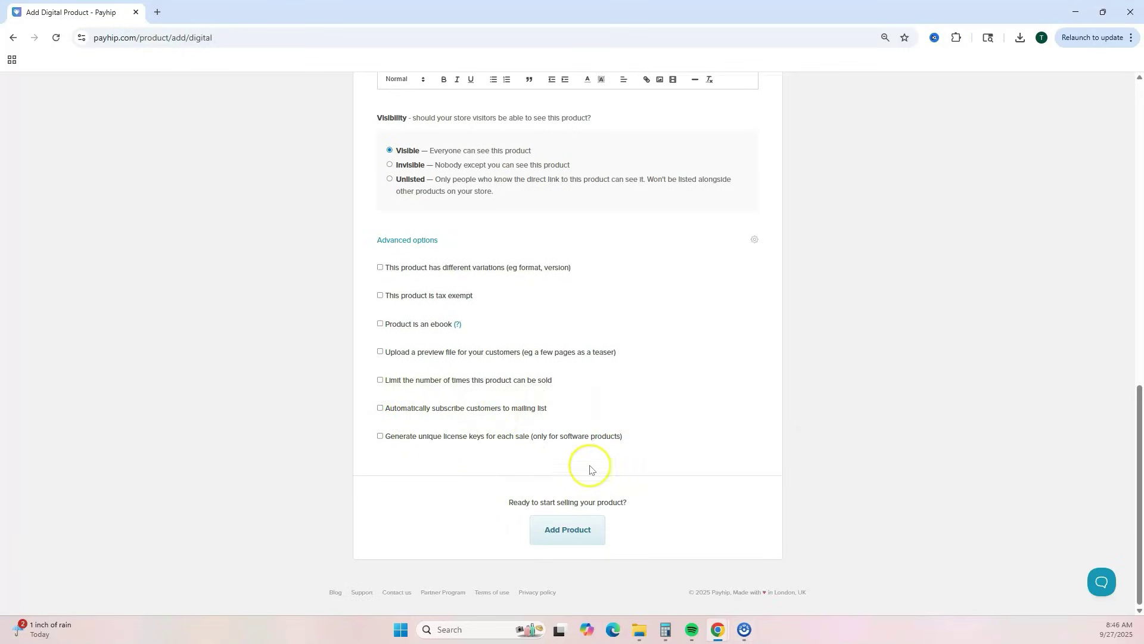
left_click(588, 534)
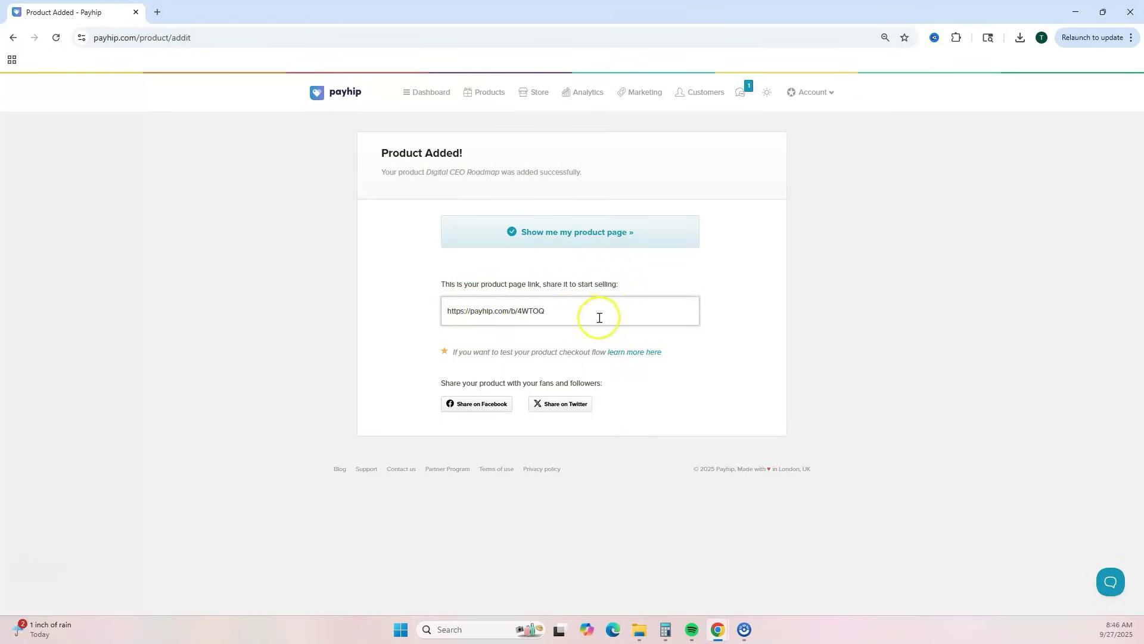
- Preview the live Digital CEO Roadmap product page in a new tab, then close it
left_click(631, 233)
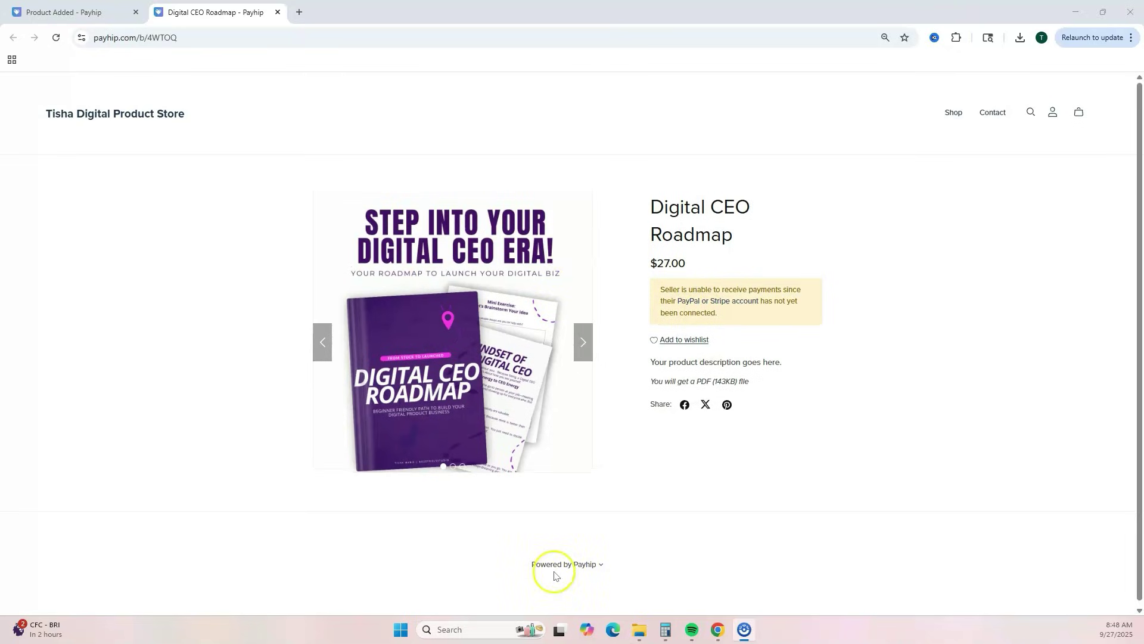
key("ctrl+w")
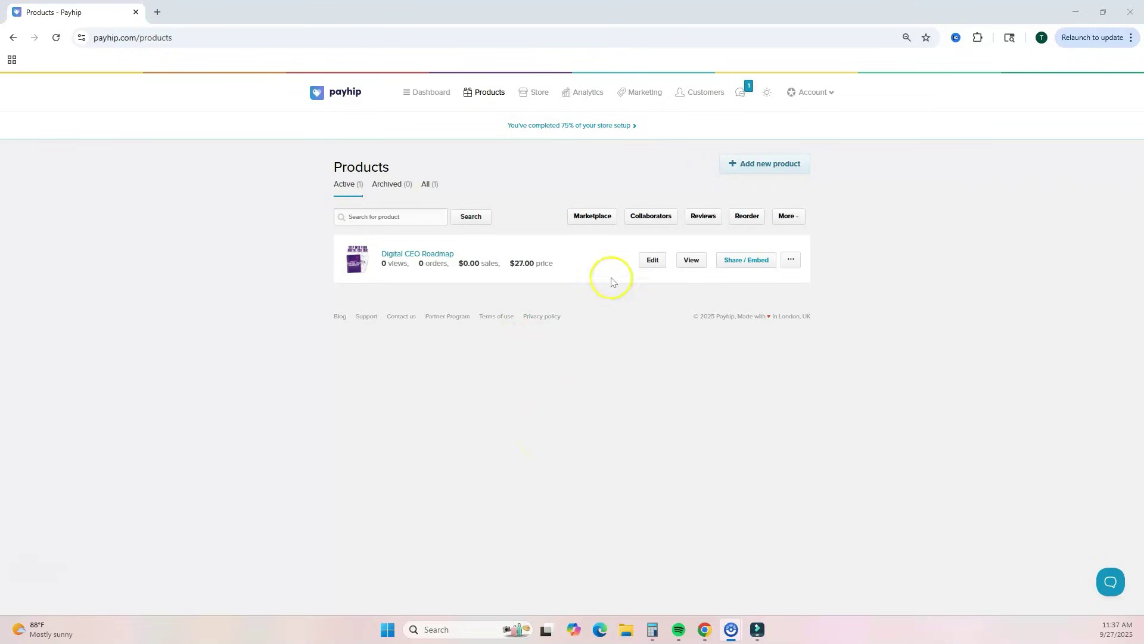
- Check the product's Category & Tags settings, leaving the category and tags empty
left_click(653, 262)
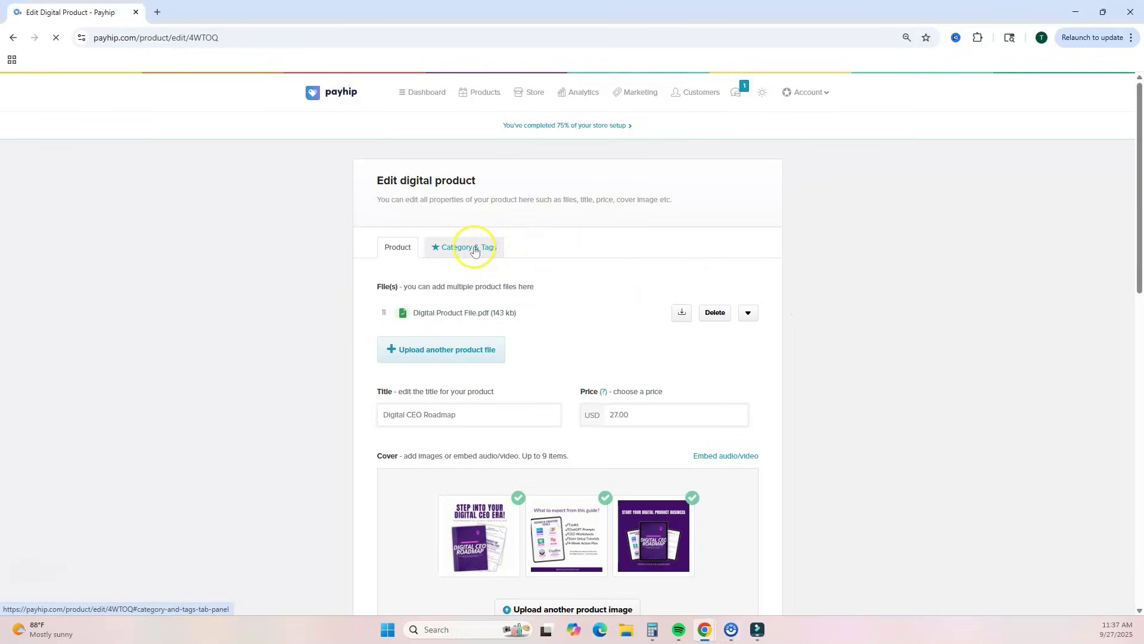
left_click(471, 249)
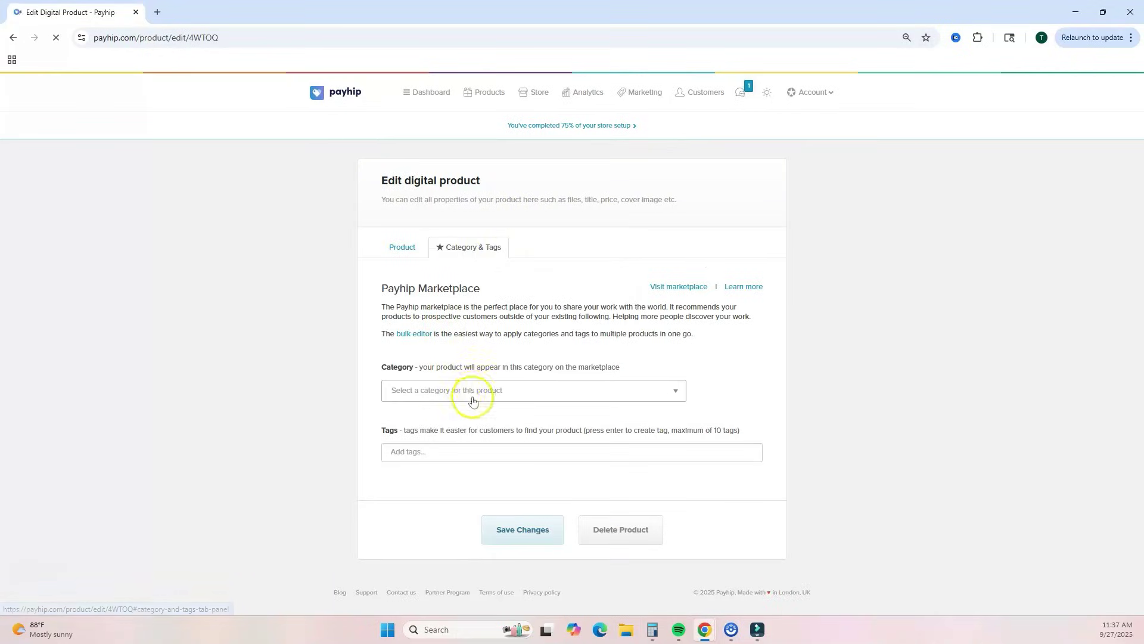
left_click(476, 390)
left_click(484, 363)
left_click(432, 456)
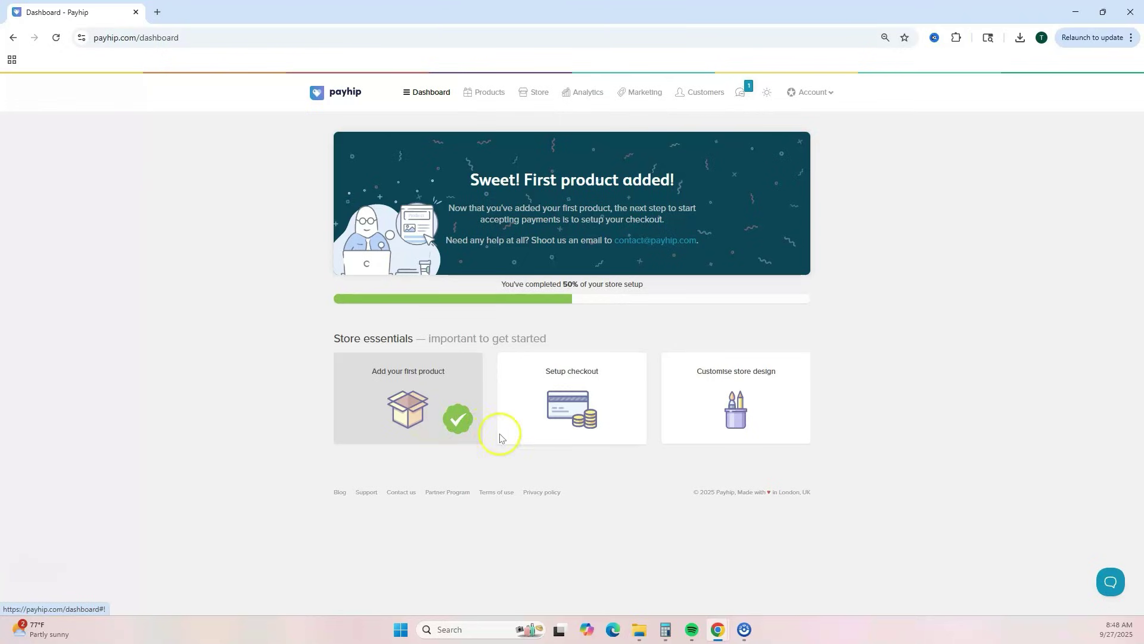
- Check the store's Domains settings, then go back to the Your Store overview
left_click(540, 96)
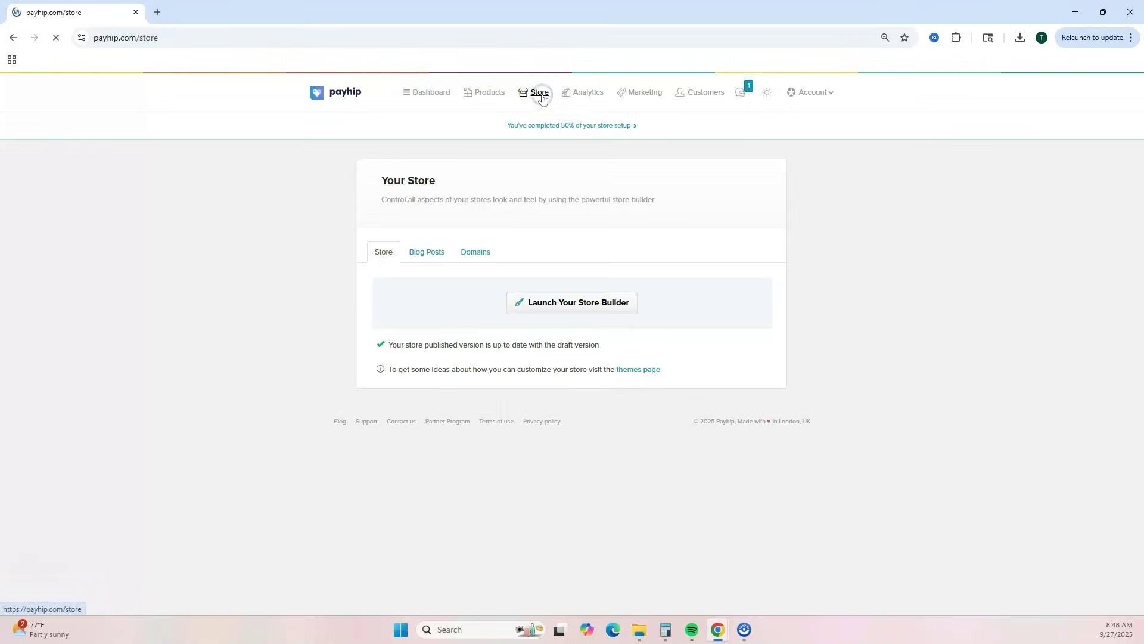
left_click(430, 239)
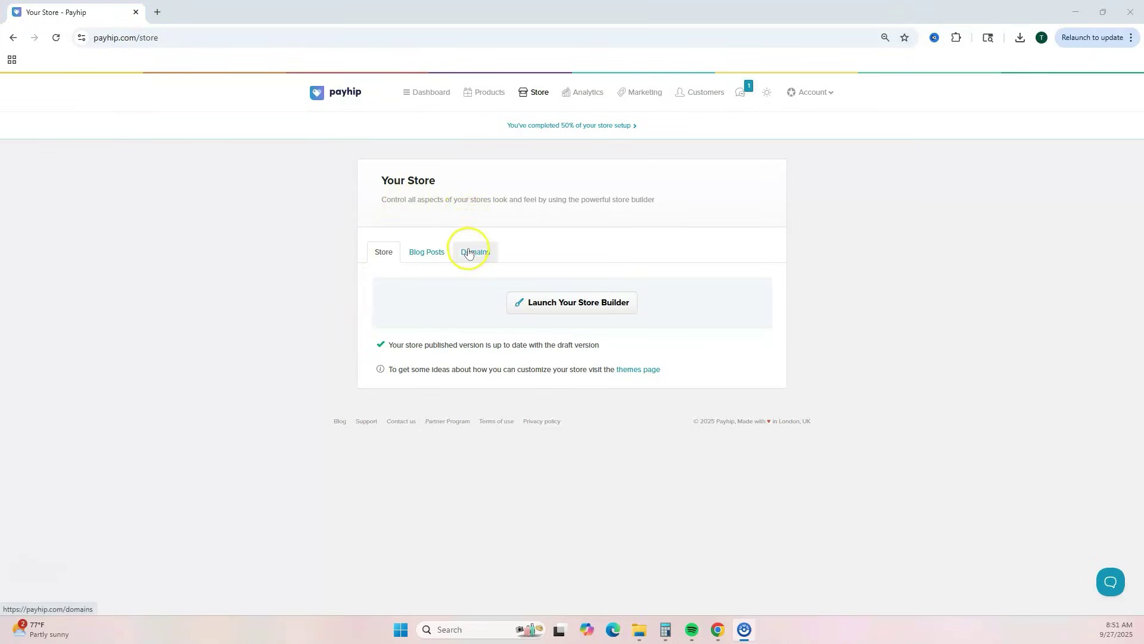
left_click(468, 251)
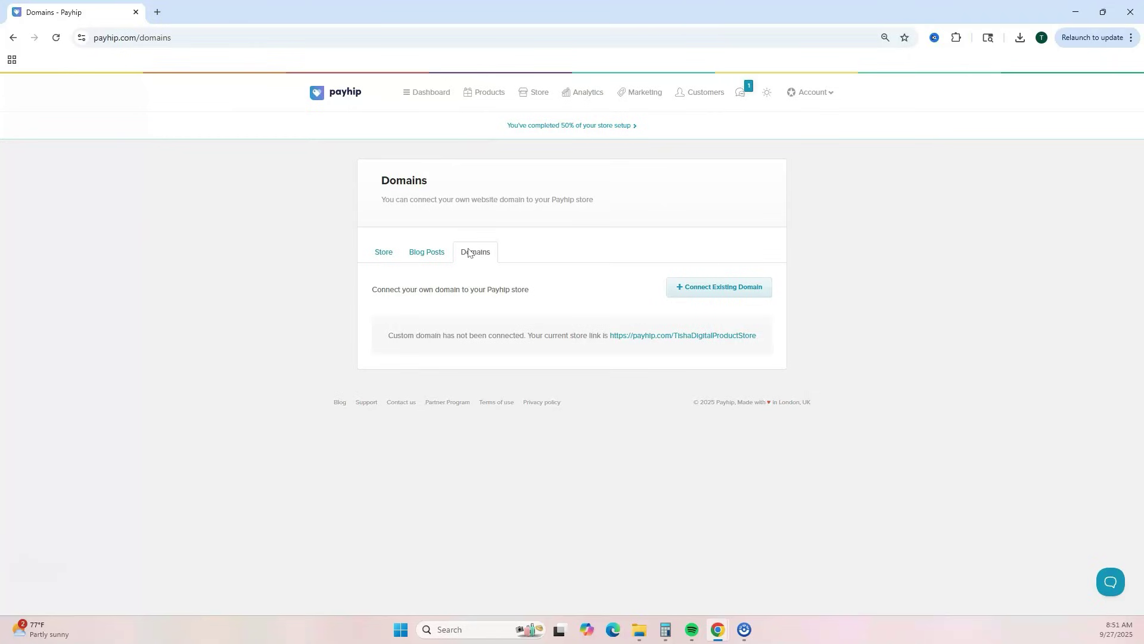
left_click(389, 253)
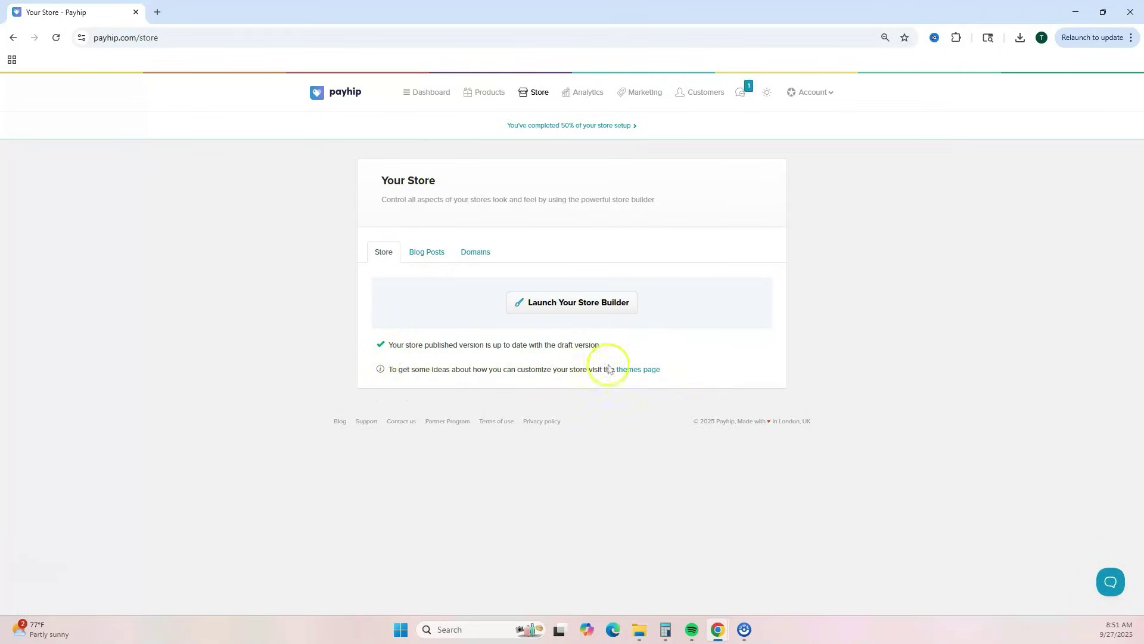
left_click(639, 369)
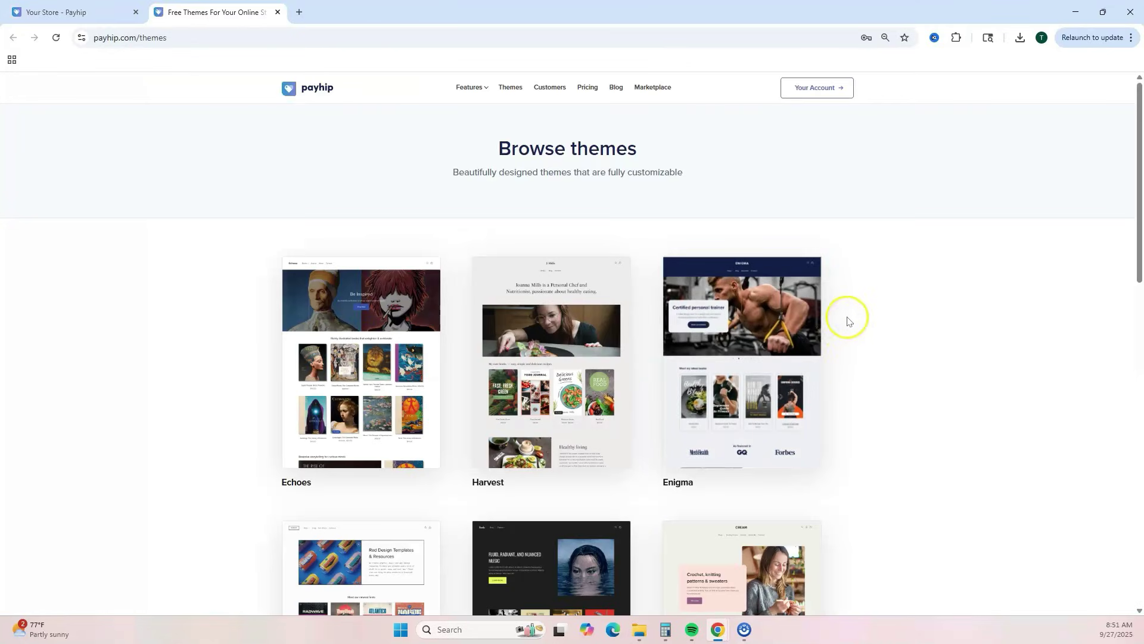
mouse_move(474, 356)
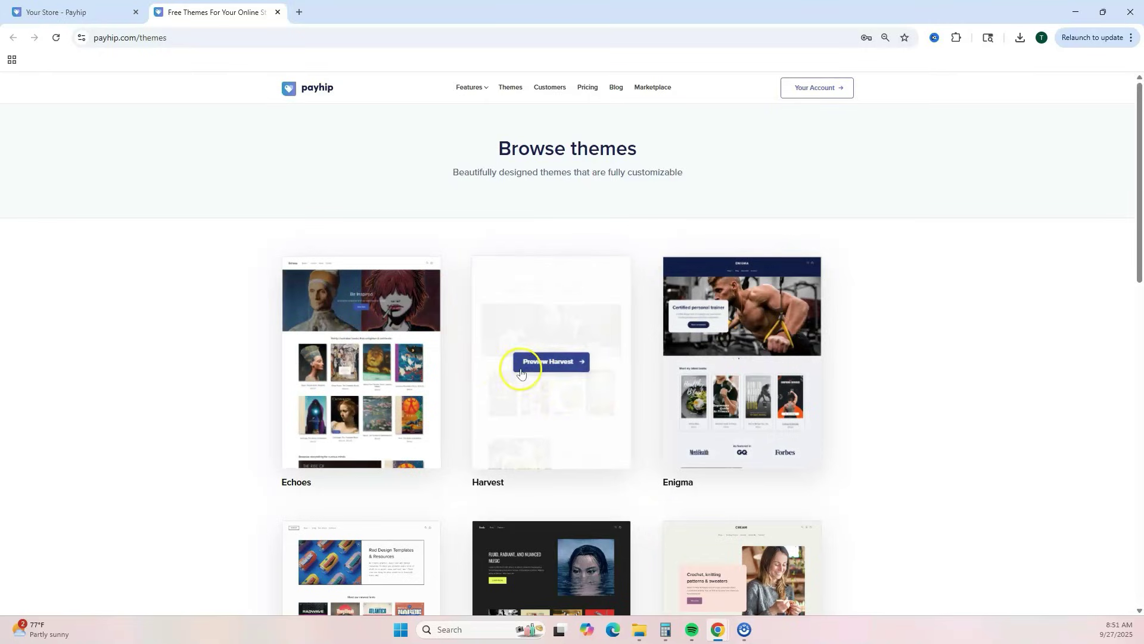
left_click(520, 372)
scroll(710, 327, "down", 6)
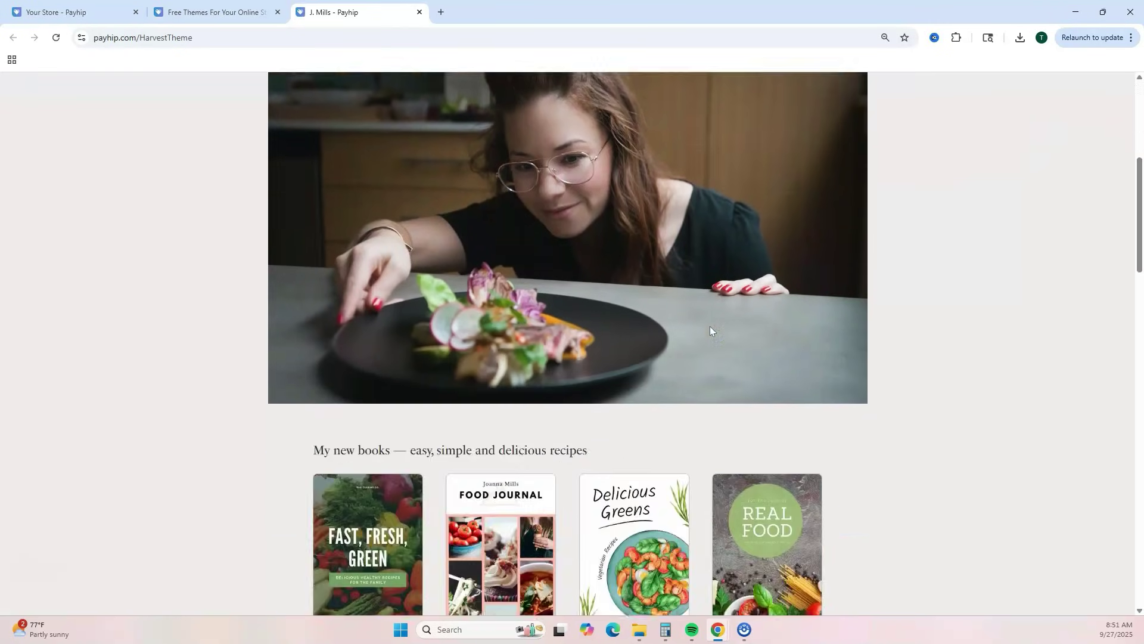
scroll(710, 326, "down", 18)
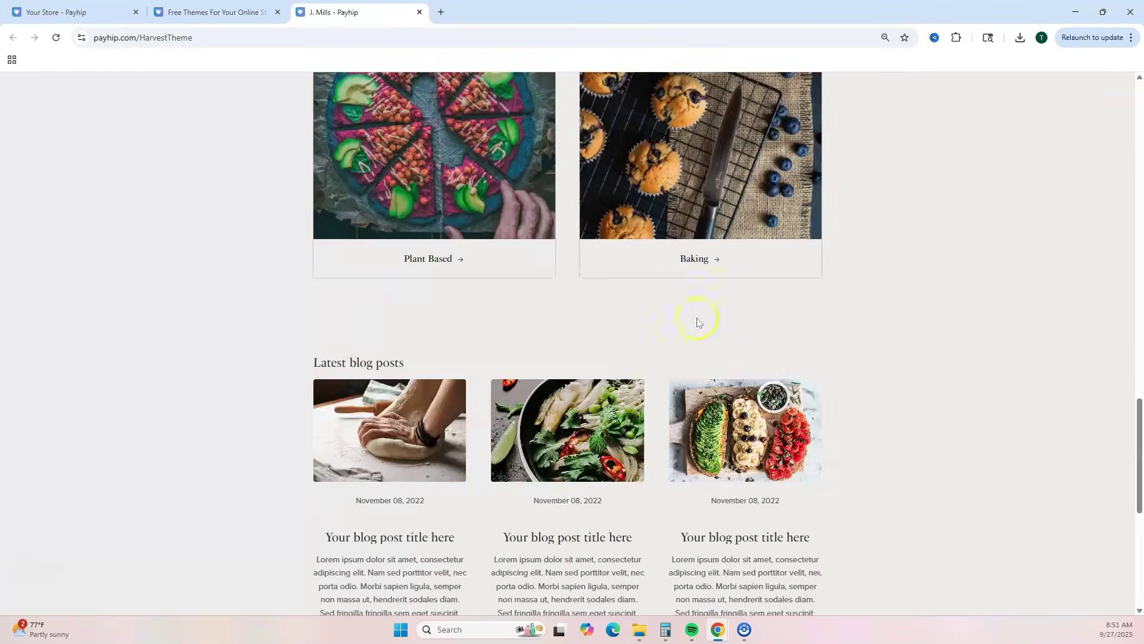
left_click(419, 12)
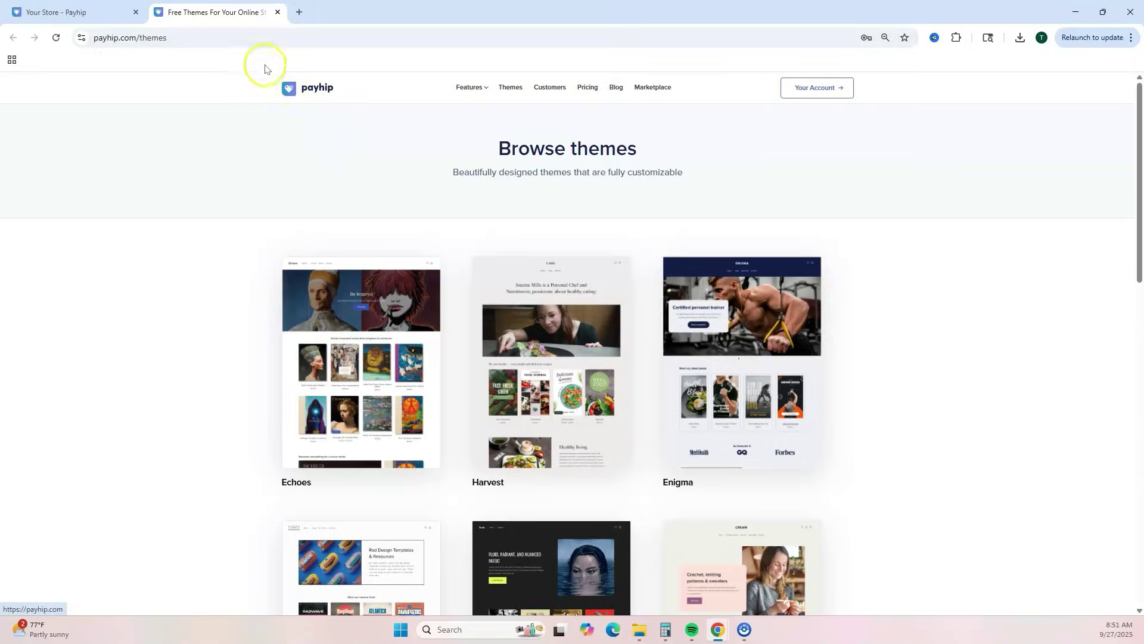
left_click(278, 12)
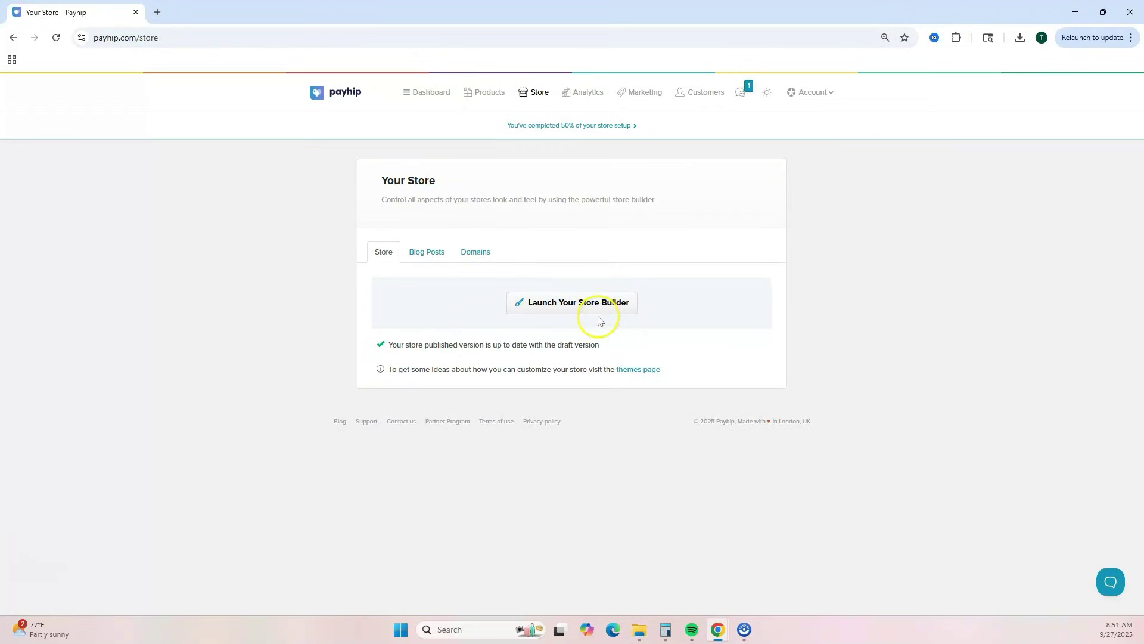
- Launch the store builder on the All Products page
left_click(582, 304)
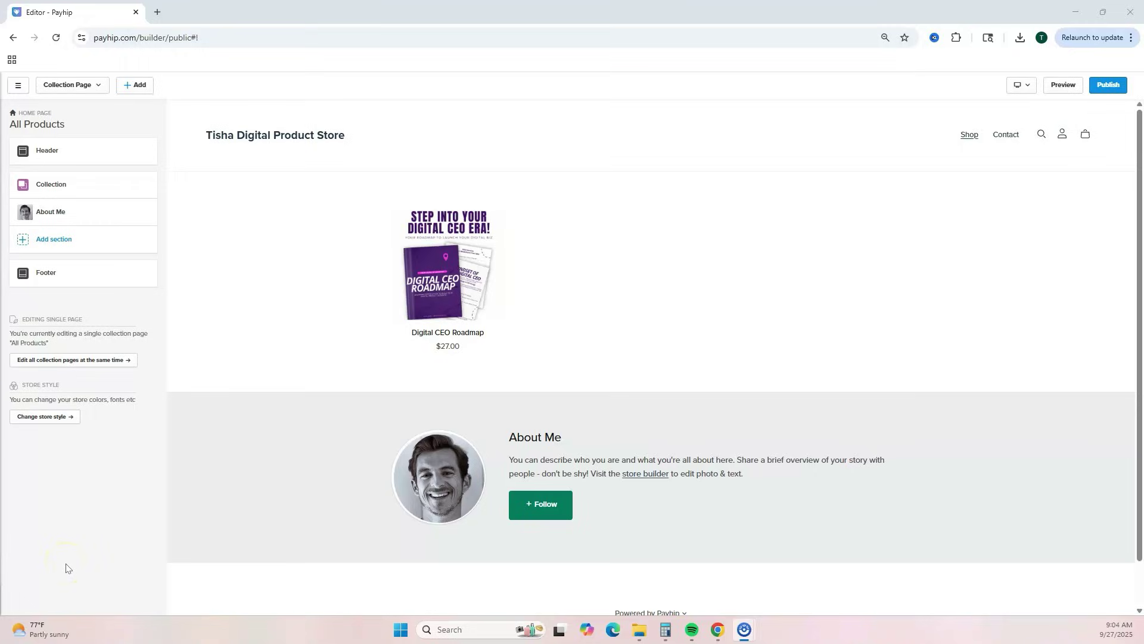
left_click(116, 581)
- Add a new custom page titled 'Home'
left_click(126, 87)
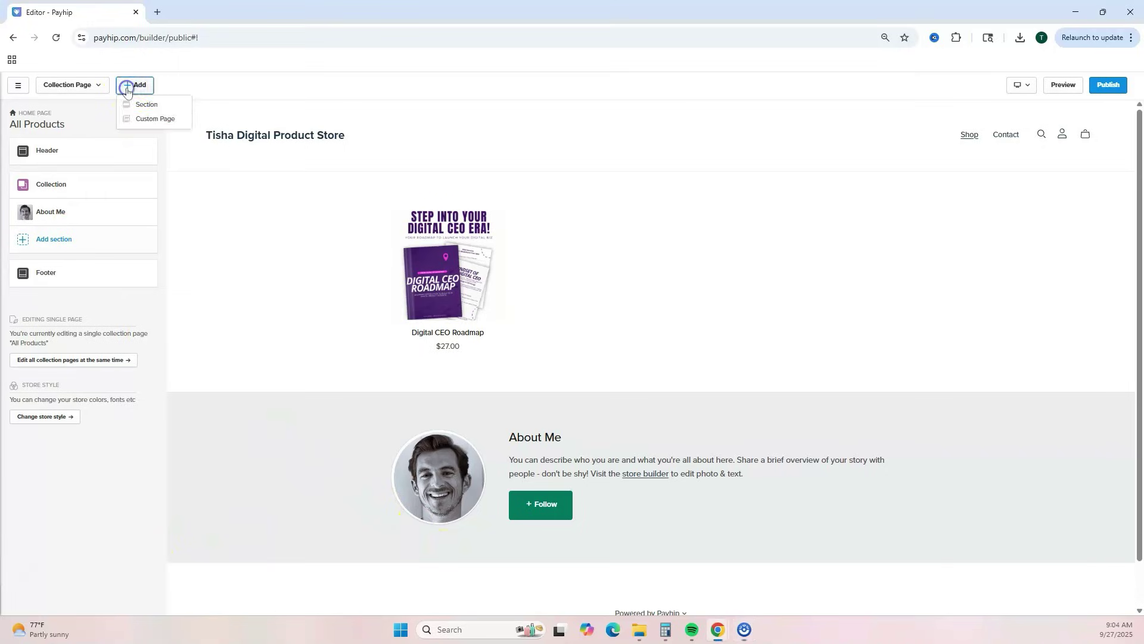
left_click(147, 119)
type("Home")
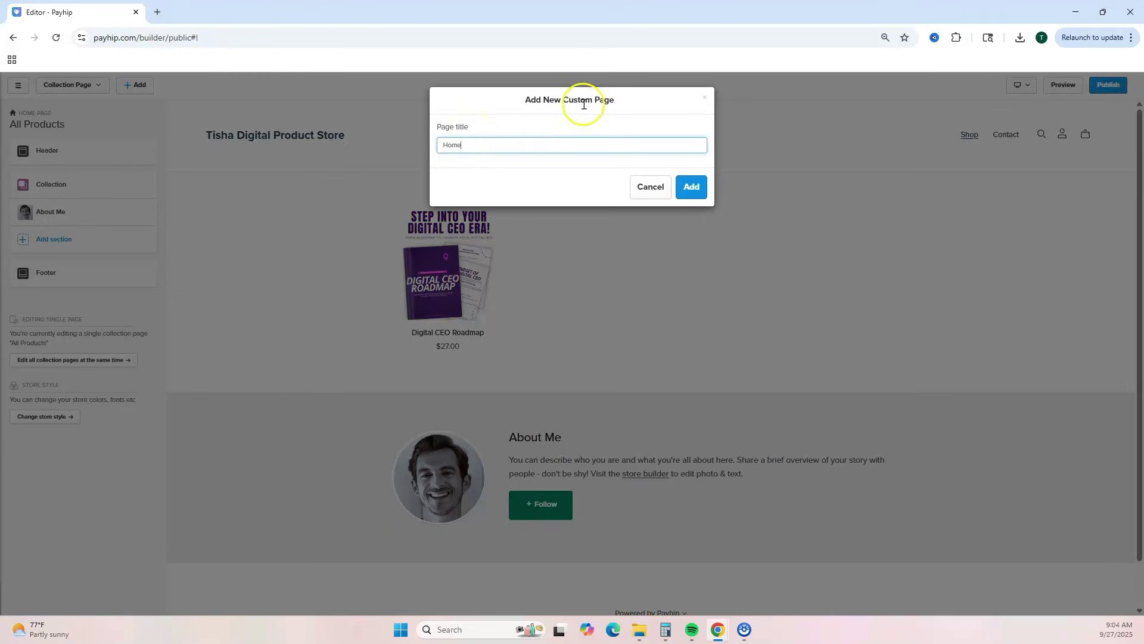
left_click(686, 185)
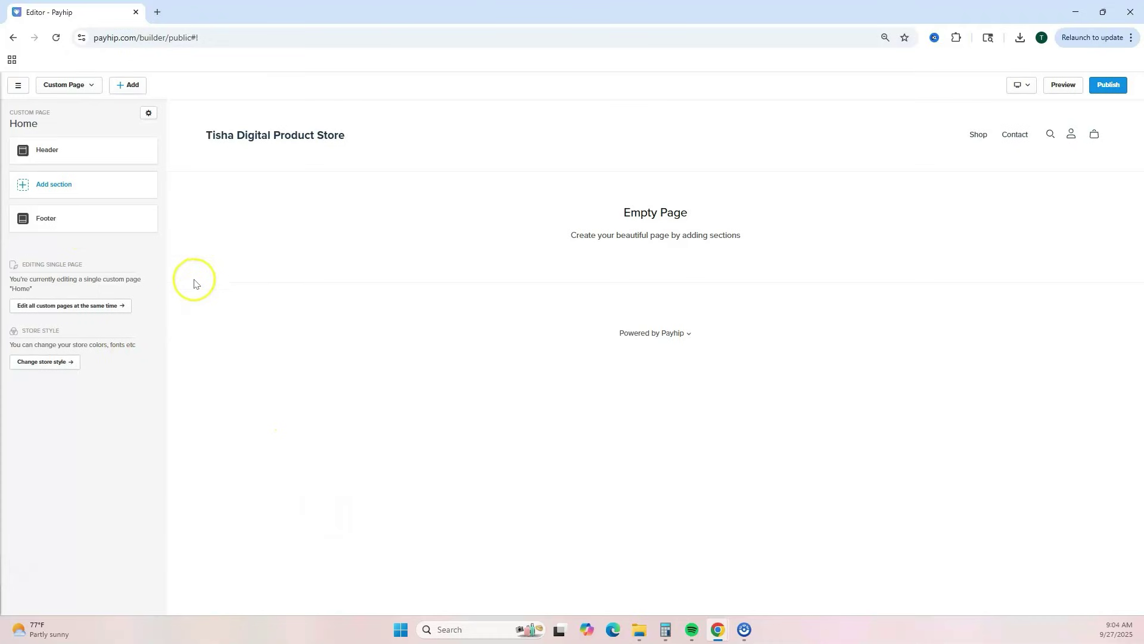
- Insert the mountain Image With Text hero and begin replacing its background image
left_click(21, 186)
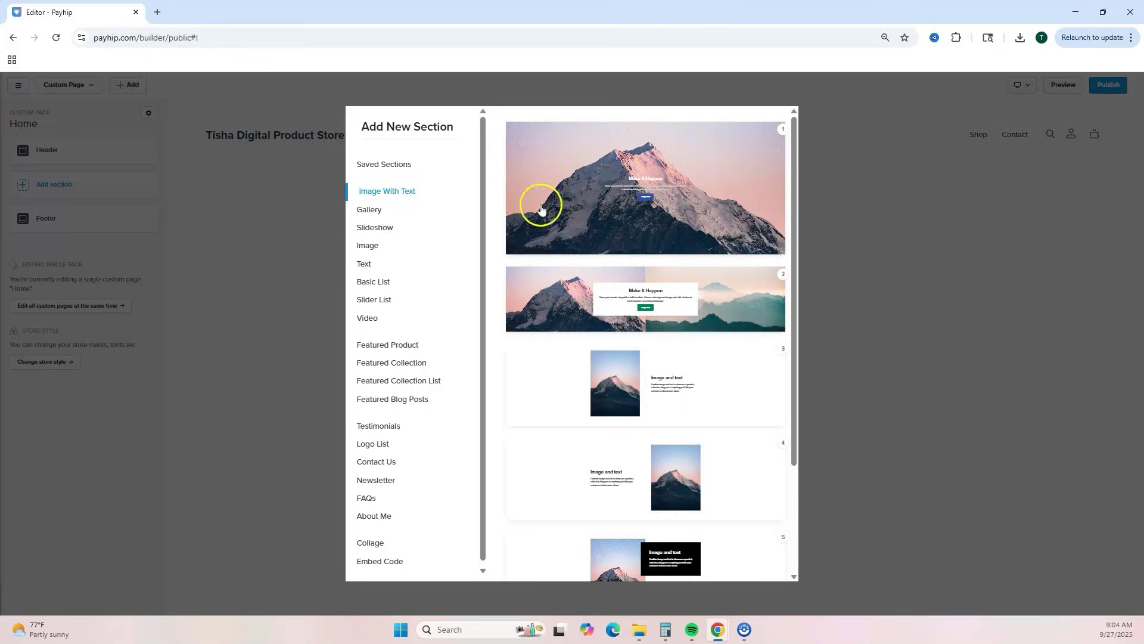
left_click(584, 173)
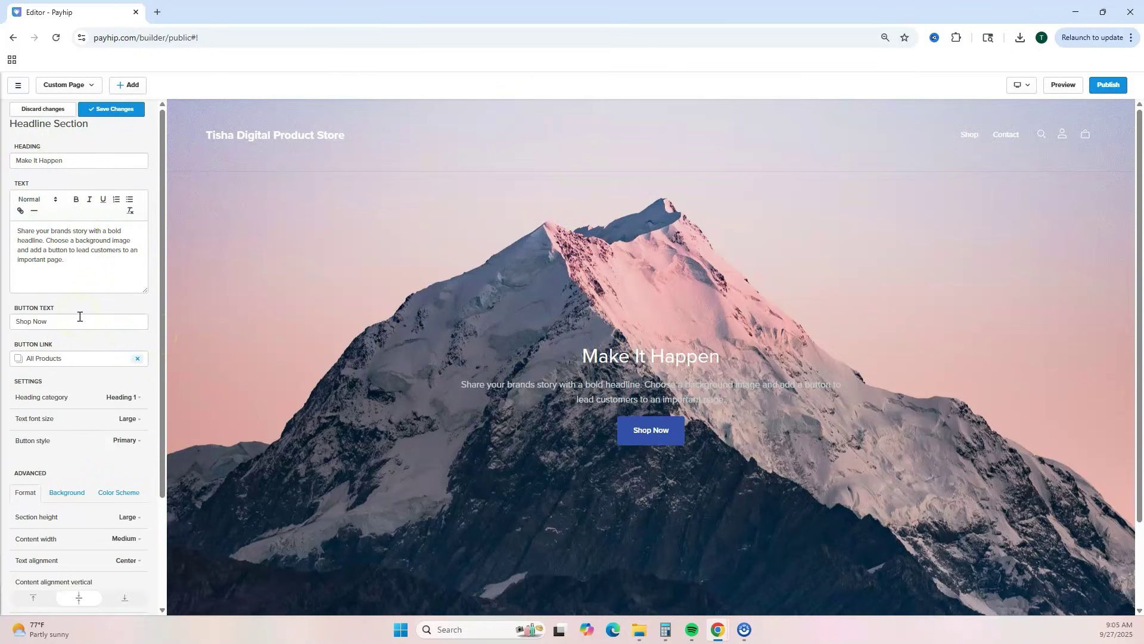
scroll(79, 315, "down", 2)
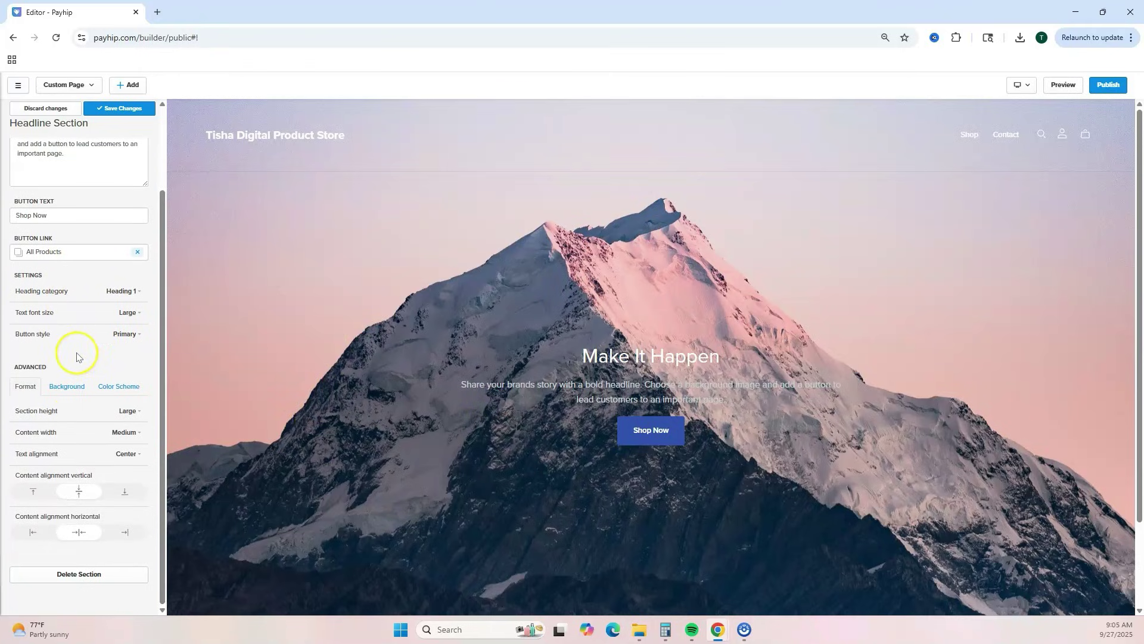
left_click(66, 386)
left_click(39, 483)
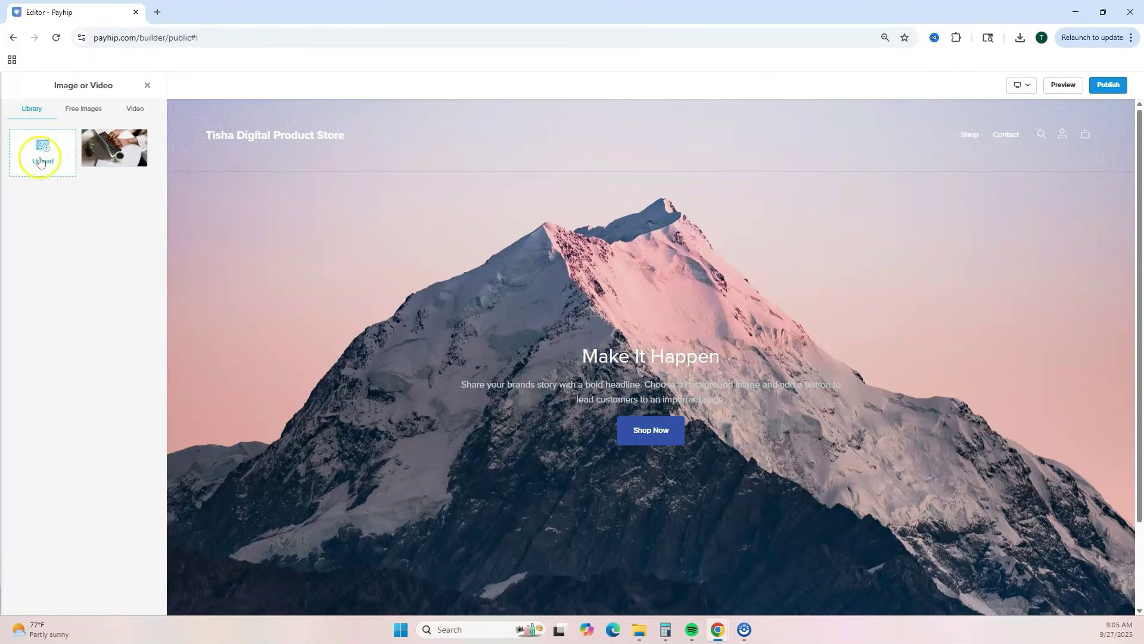
- Use the laptop-and-coffee library photo as the hero background
left_click(111, 152)
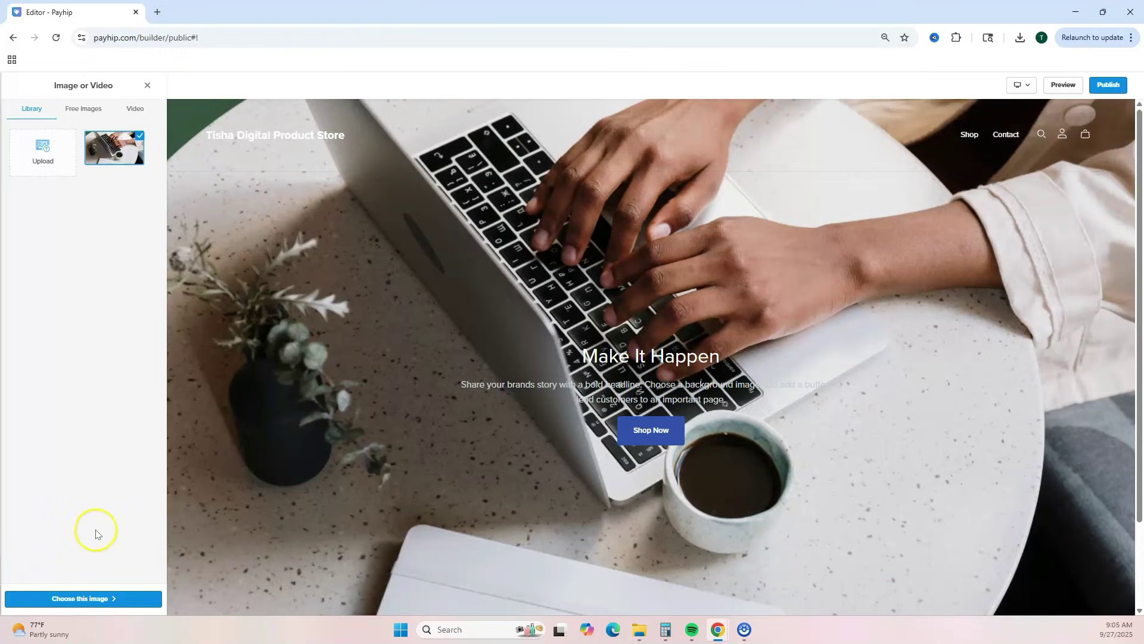
left_click(132, 597)
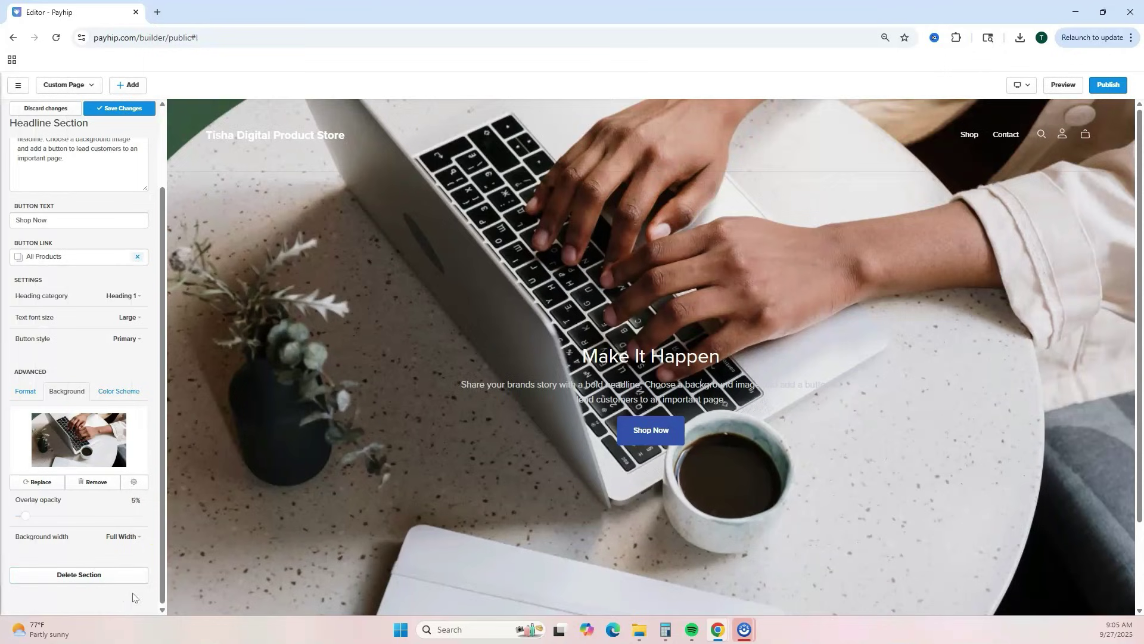
scroll(670, 290, "down", 2)
scroll(878, 270, "up", 2)
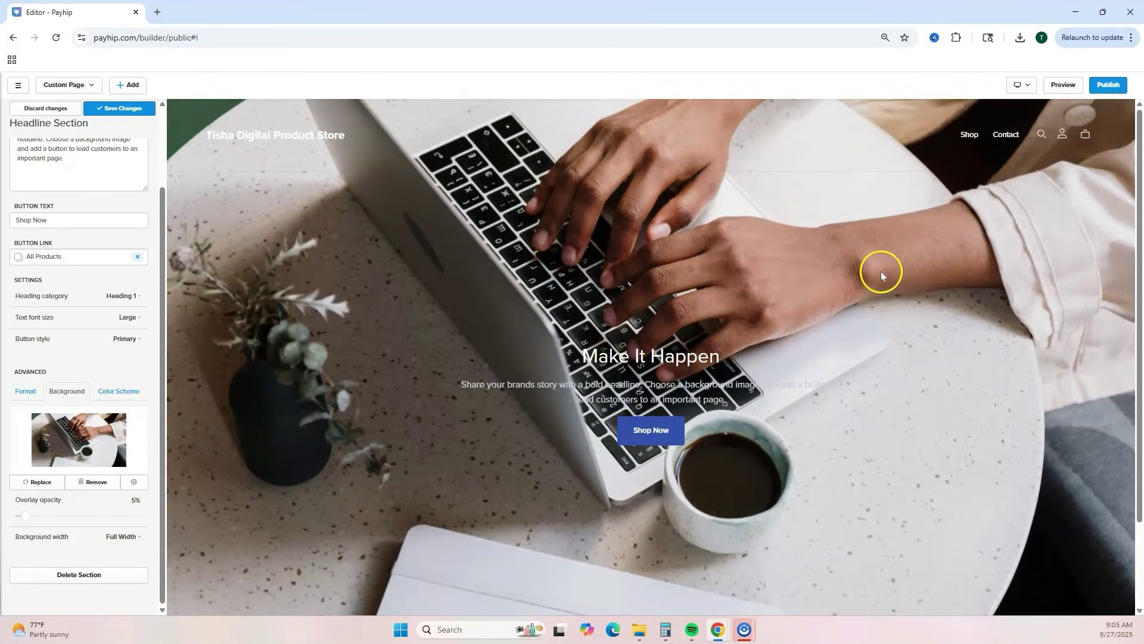
left_click(32, 395)
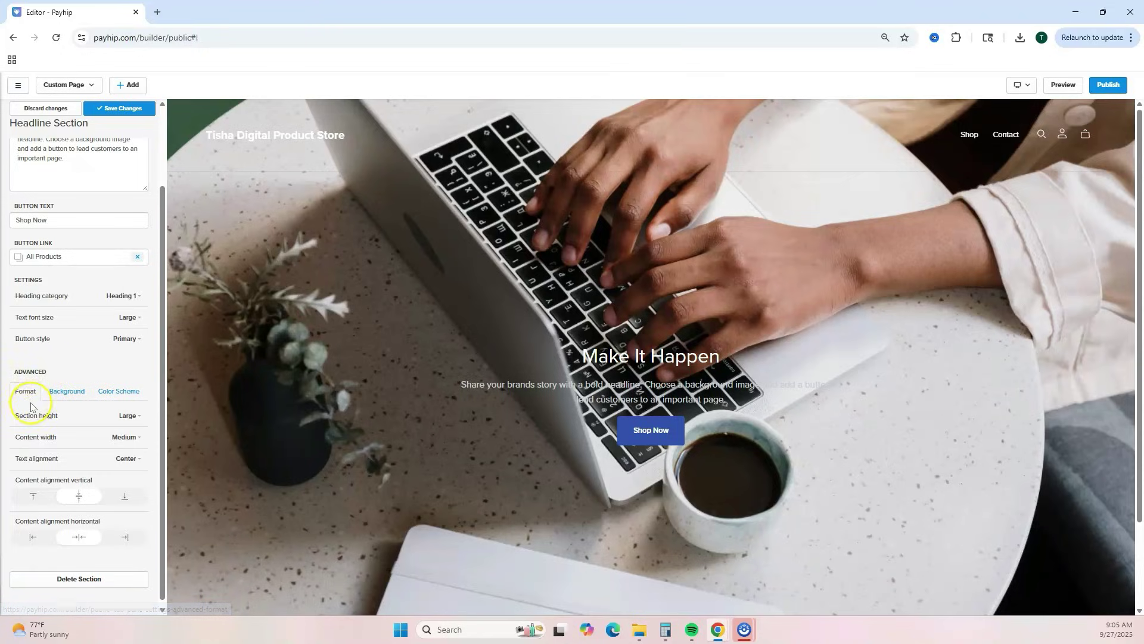
- Try Medium and Small section heights for the hero, then settle on Large
left_click(135, 419)
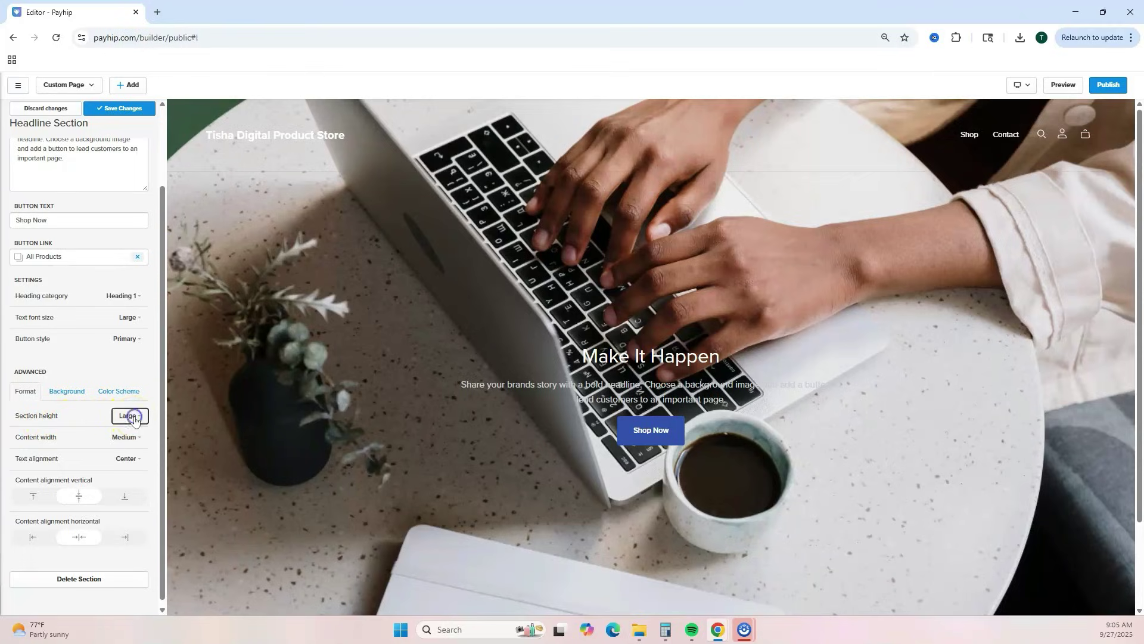
left_click(110, 449)
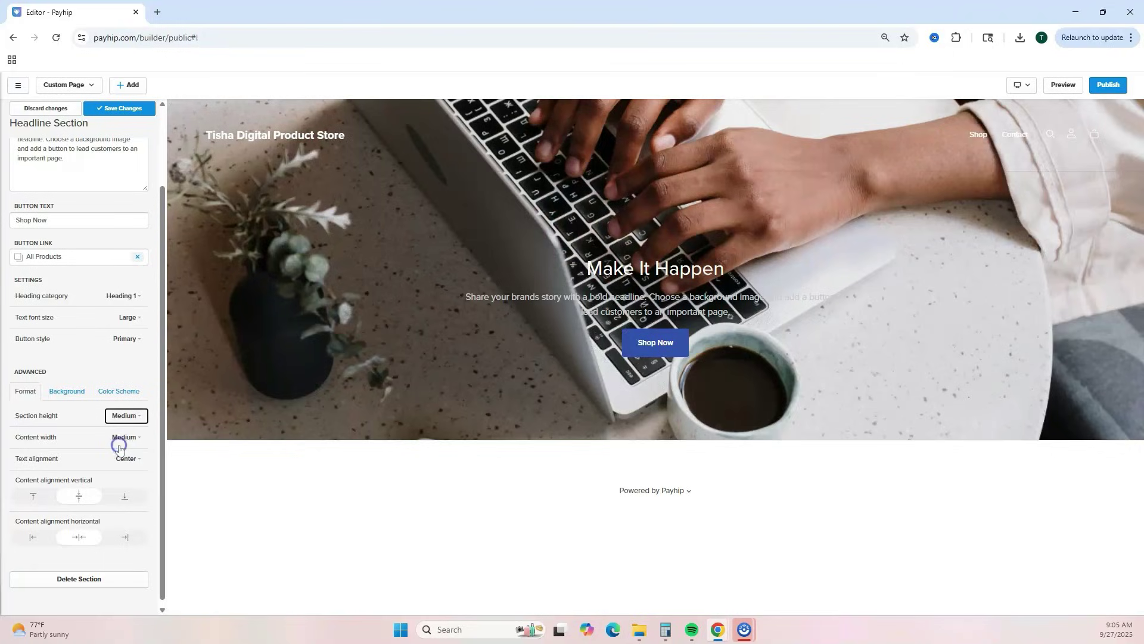
left_click(133, 420)
left_click(110, 434)
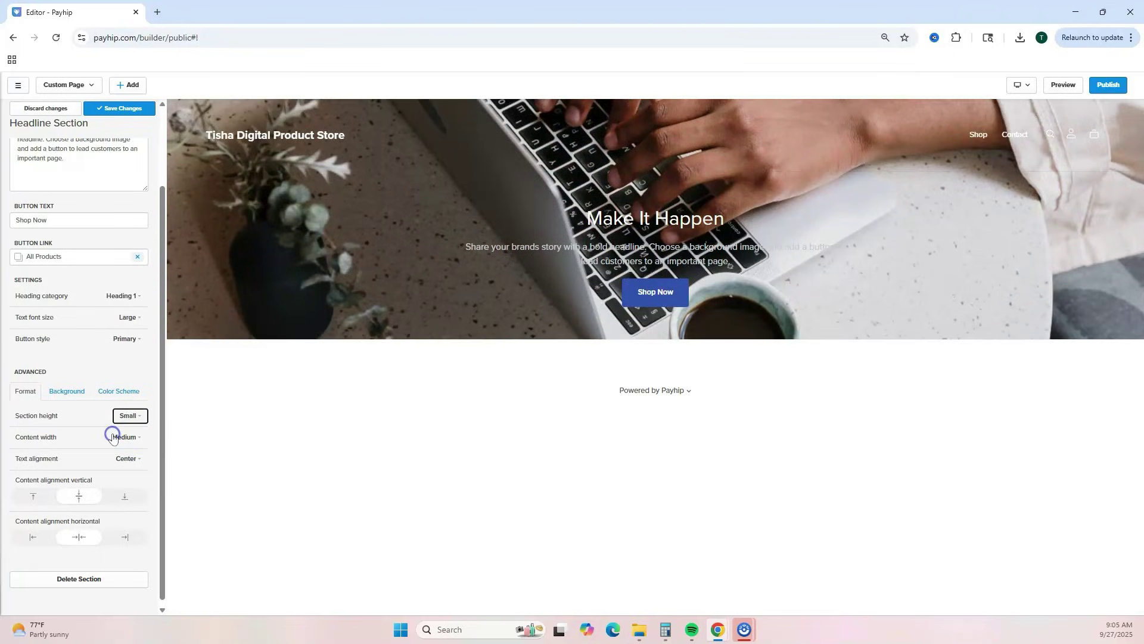
left_click(127, 416)
left_click(114, 468)
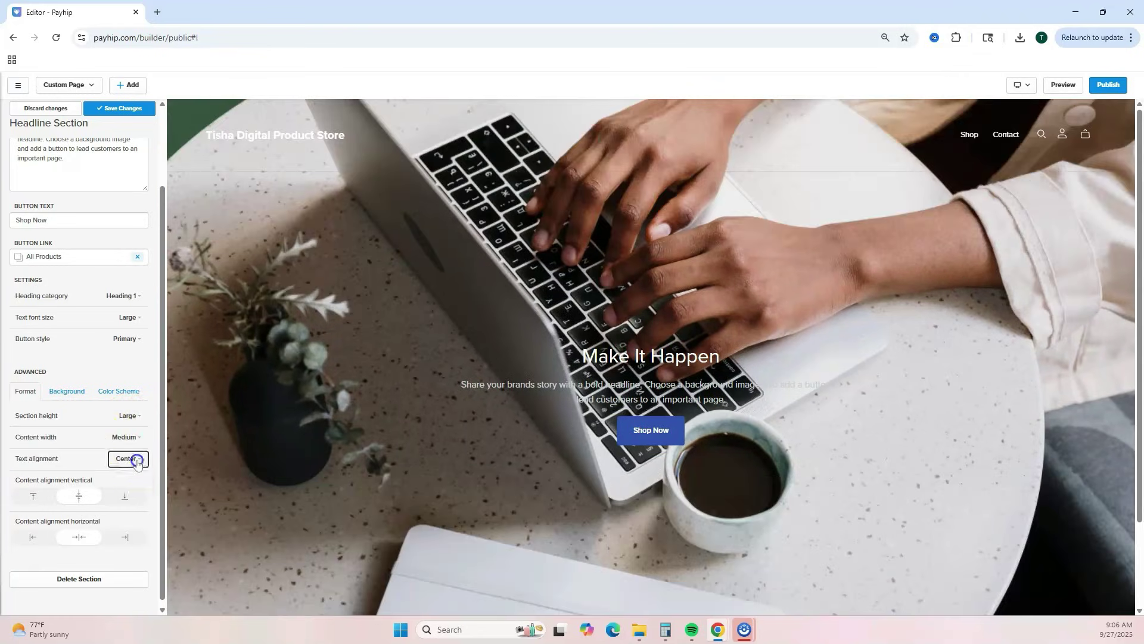
- Center the hero text and Shop Now button, save, and return to the section list
left_click(134, 459)
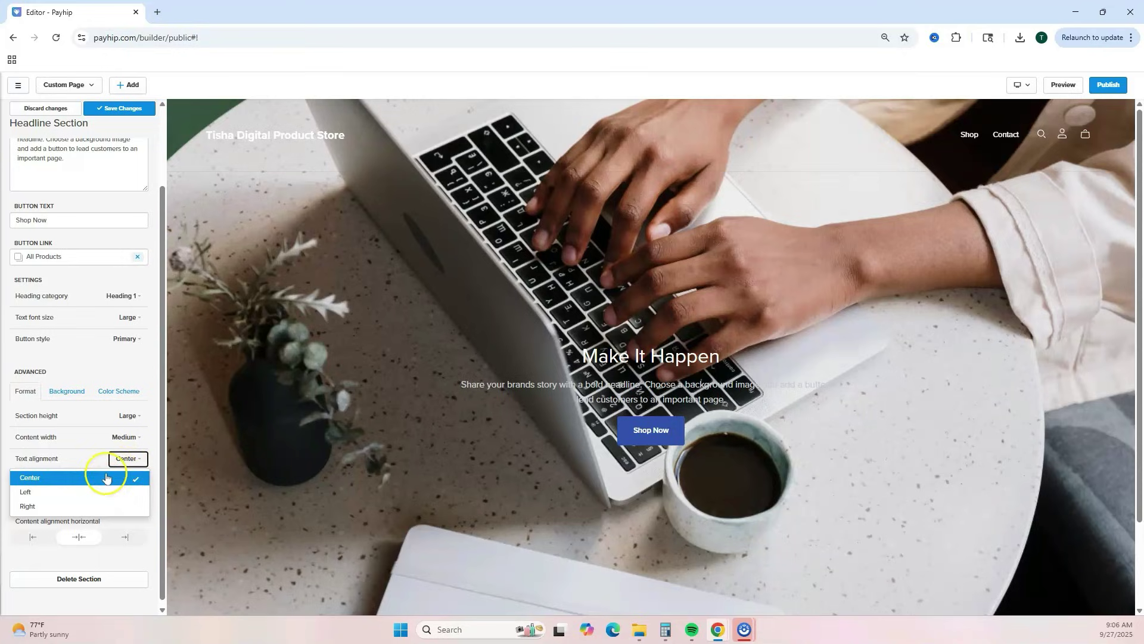
left_click(99, 492)
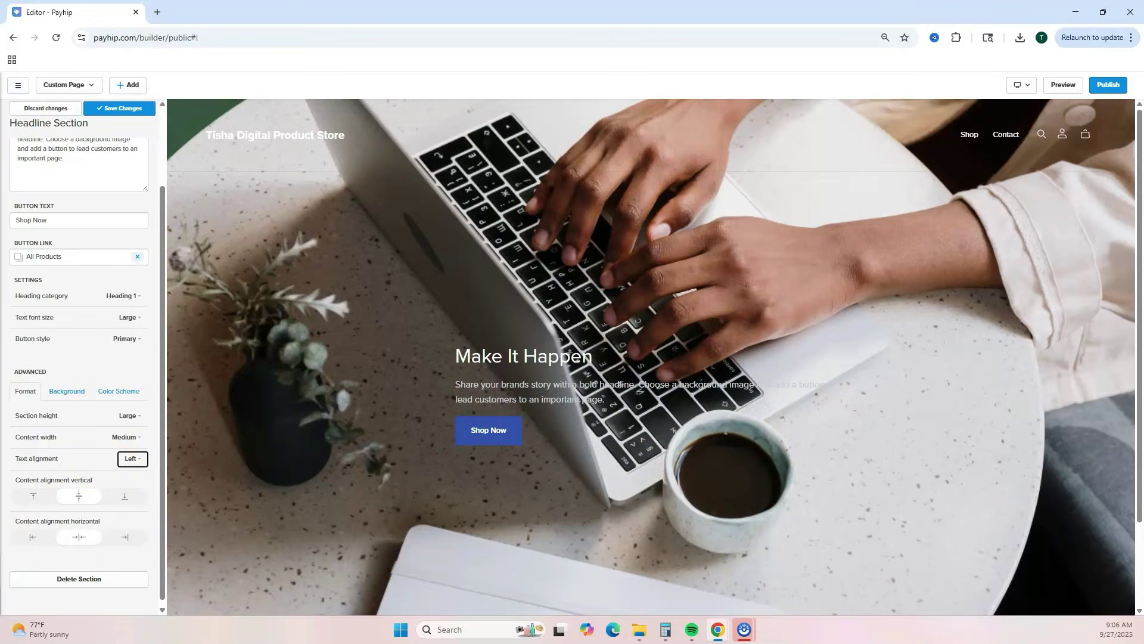
left_click(133, 459)
left_click(119, 477)
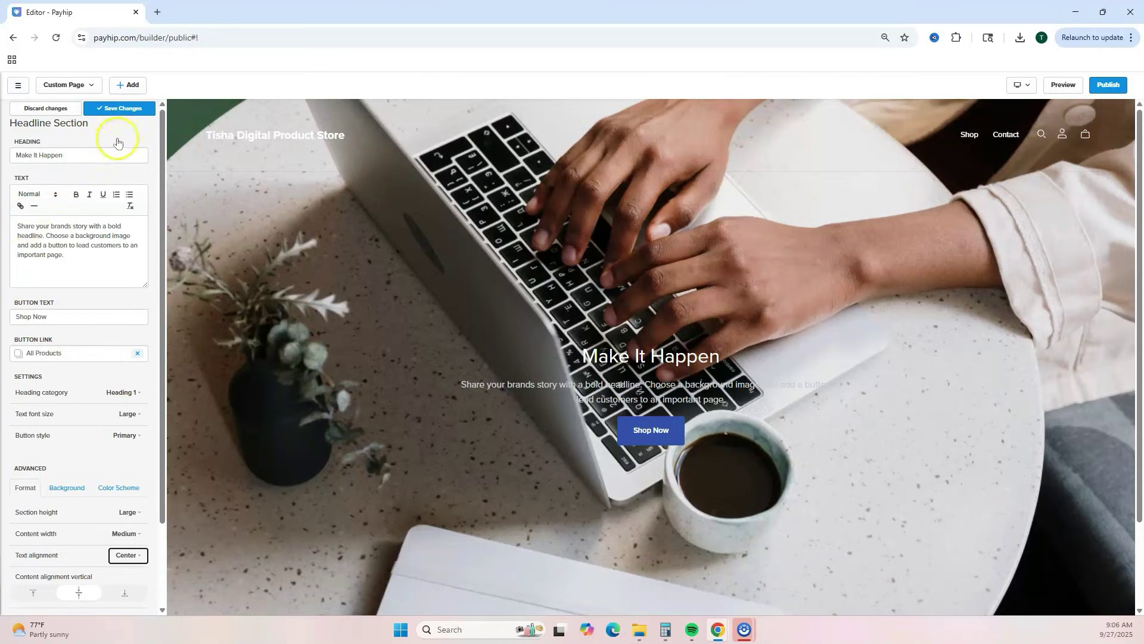
left_click(123, 109)
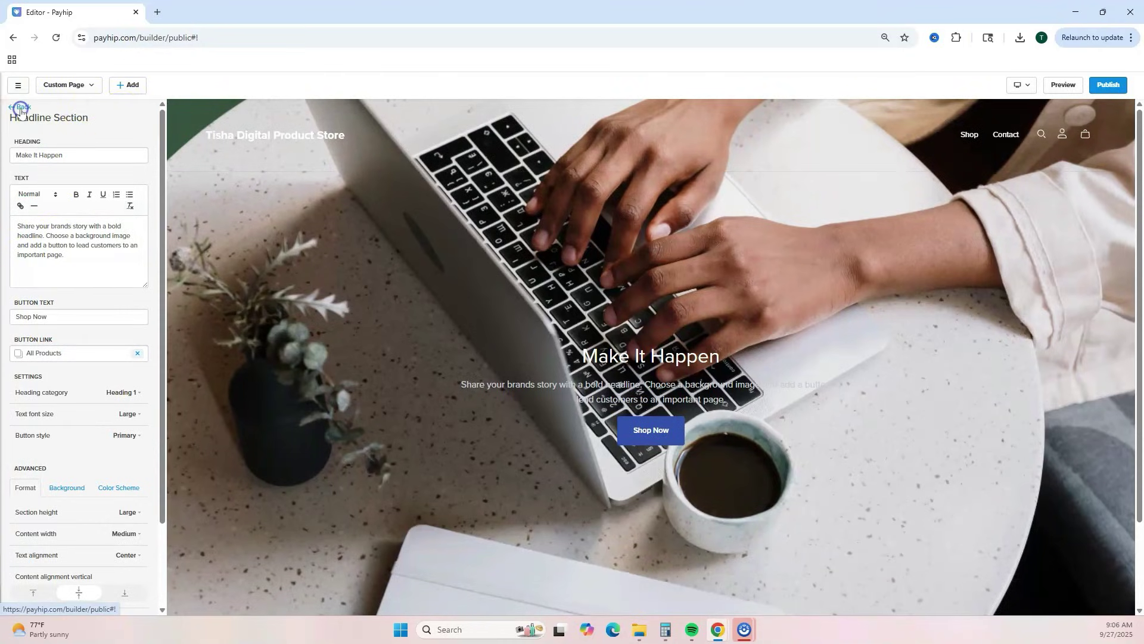
left_click(21, 108)
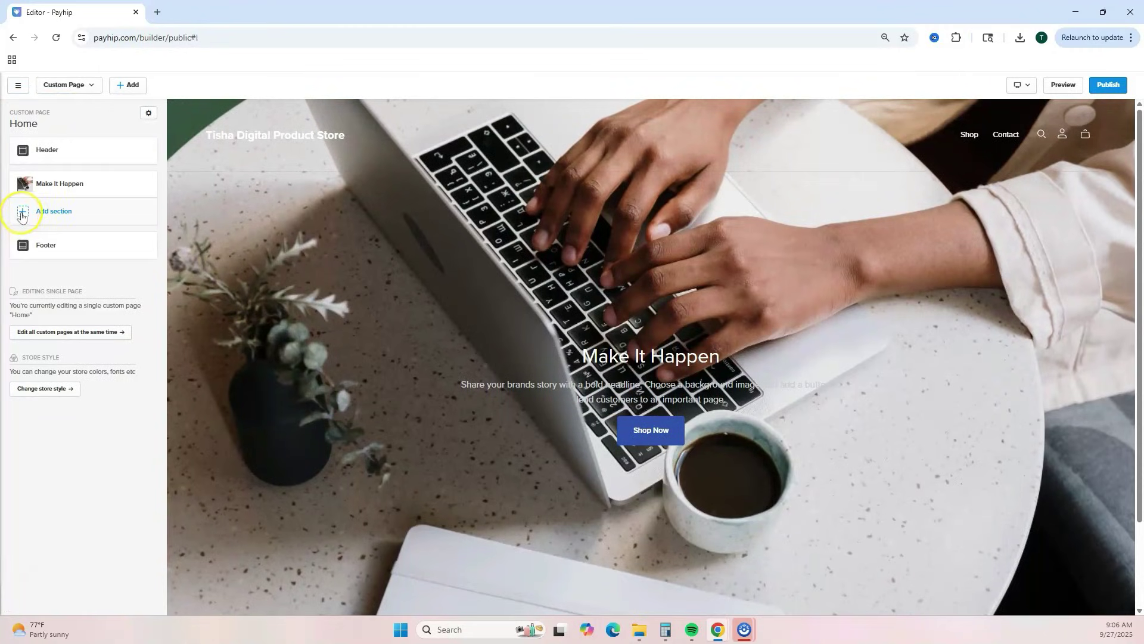
- Add a Featured Product layout below the hero featuring Digital CEO Roadmap ($27.00)
left_click(21, 214)
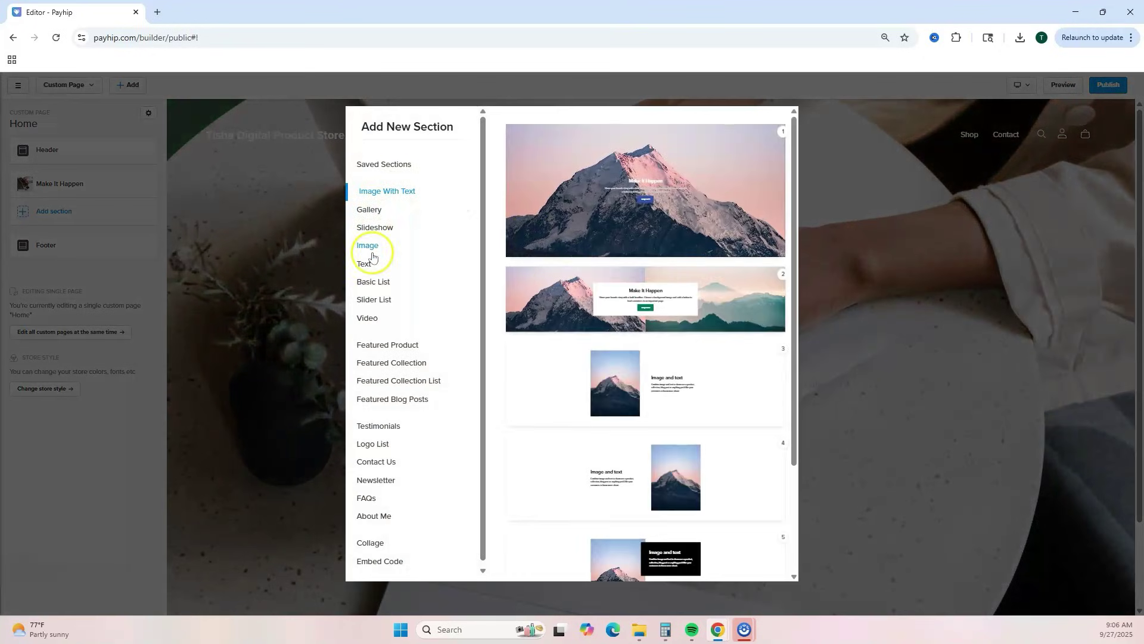
left_click(377, 344)
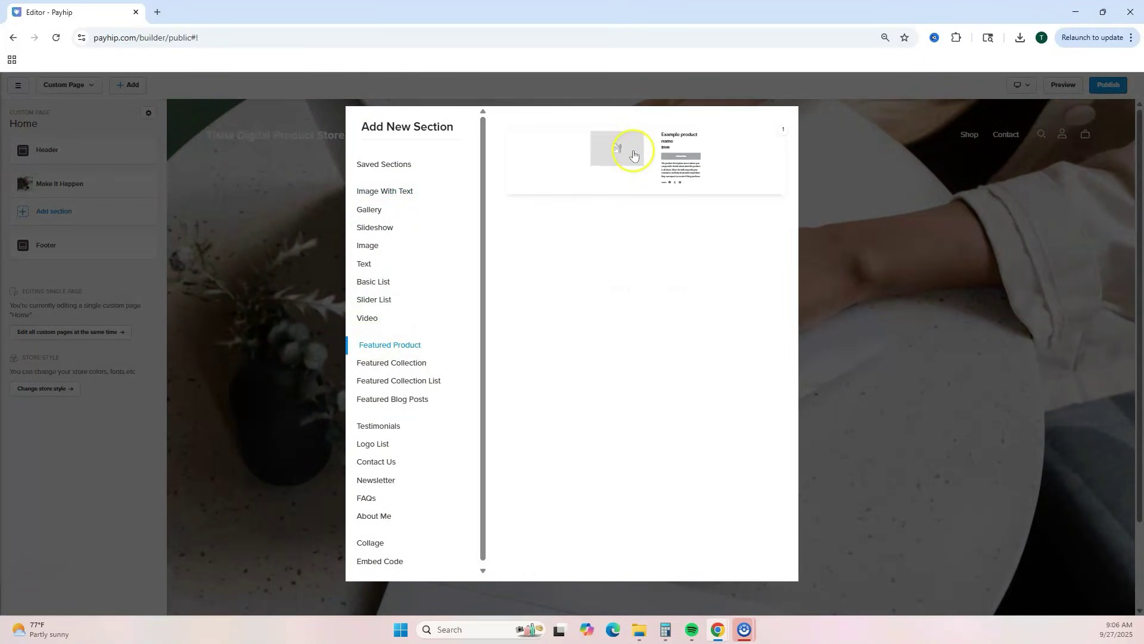
left_click(633, 156)
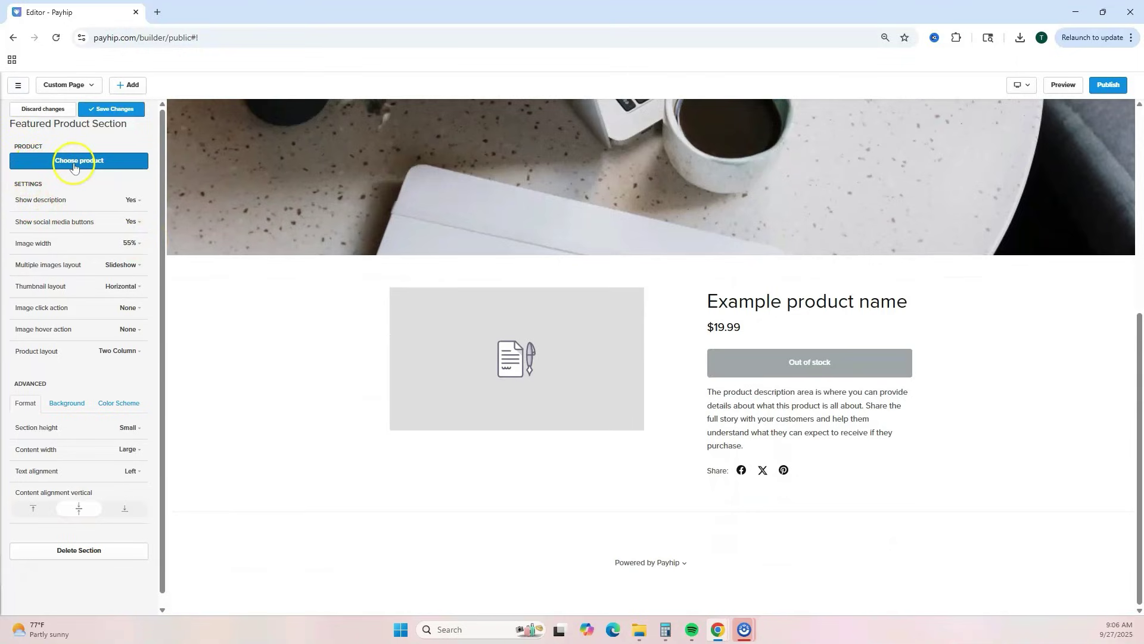
left_click(73, 162)
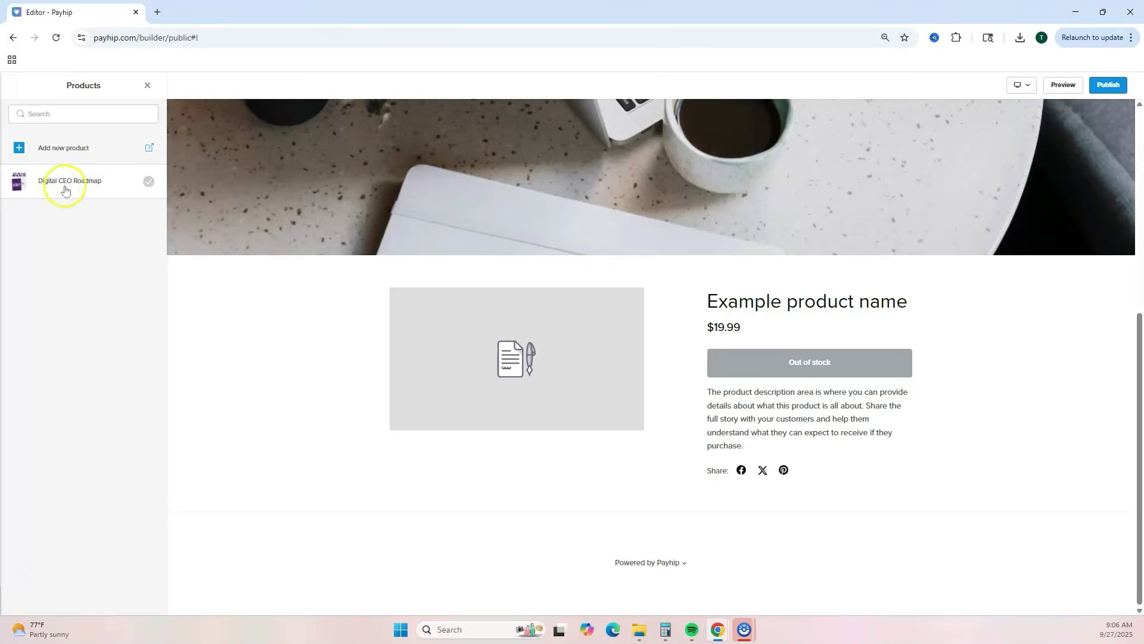
left_click(61, 183)
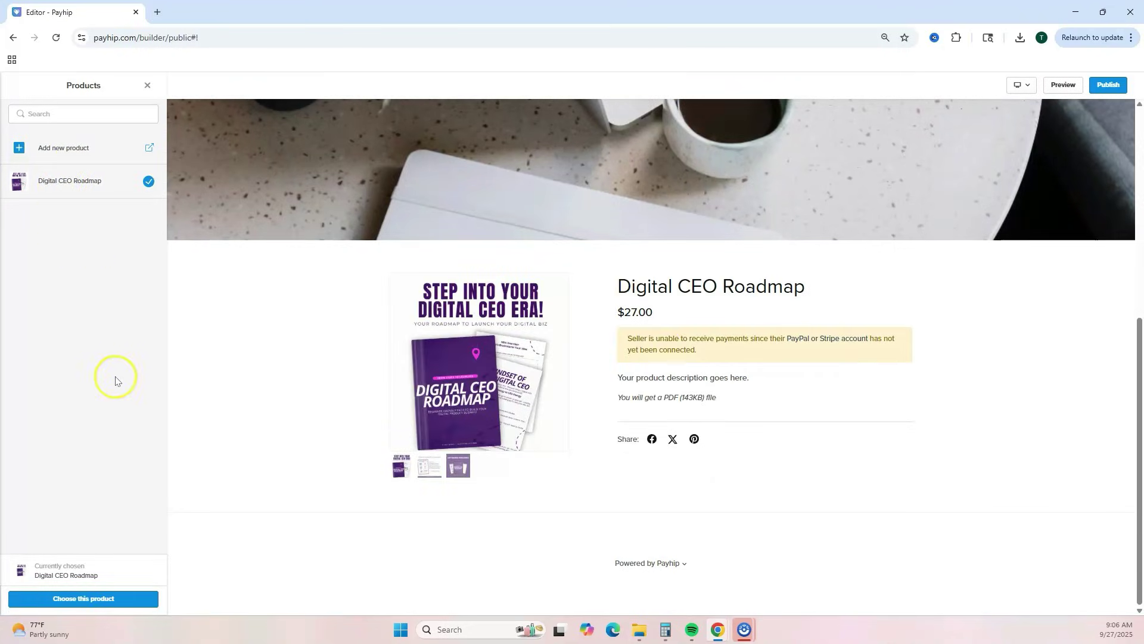
left_click(99, 601)
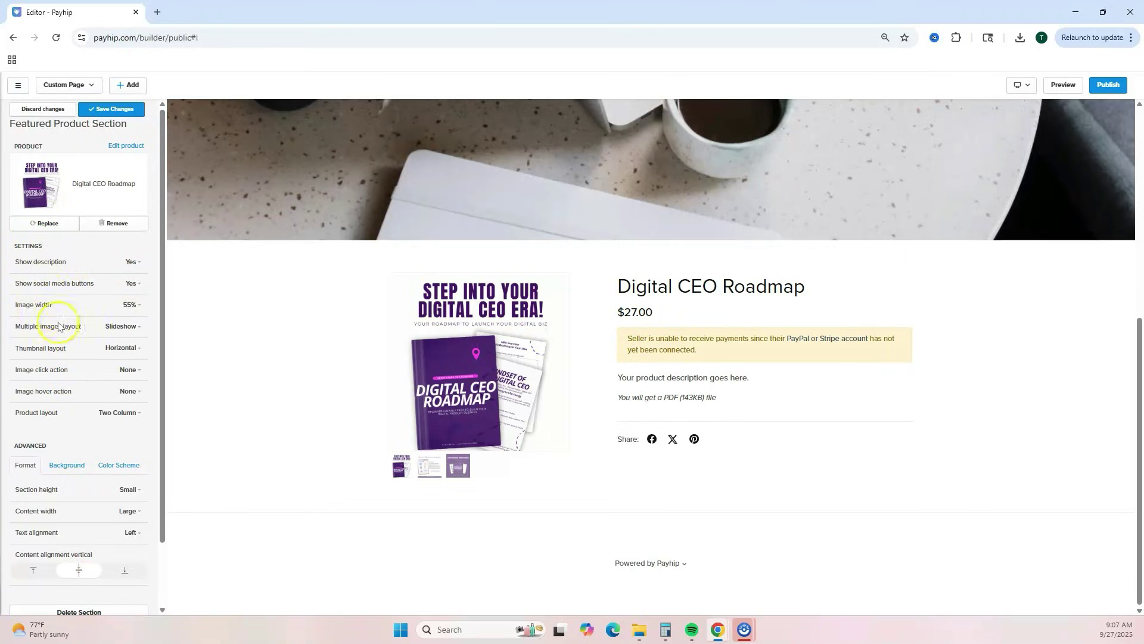
- Keep Horizontal thumbnails and the Two Column product layout, then save the section and go back
left_click(141, 350)
left_click(127, 379)
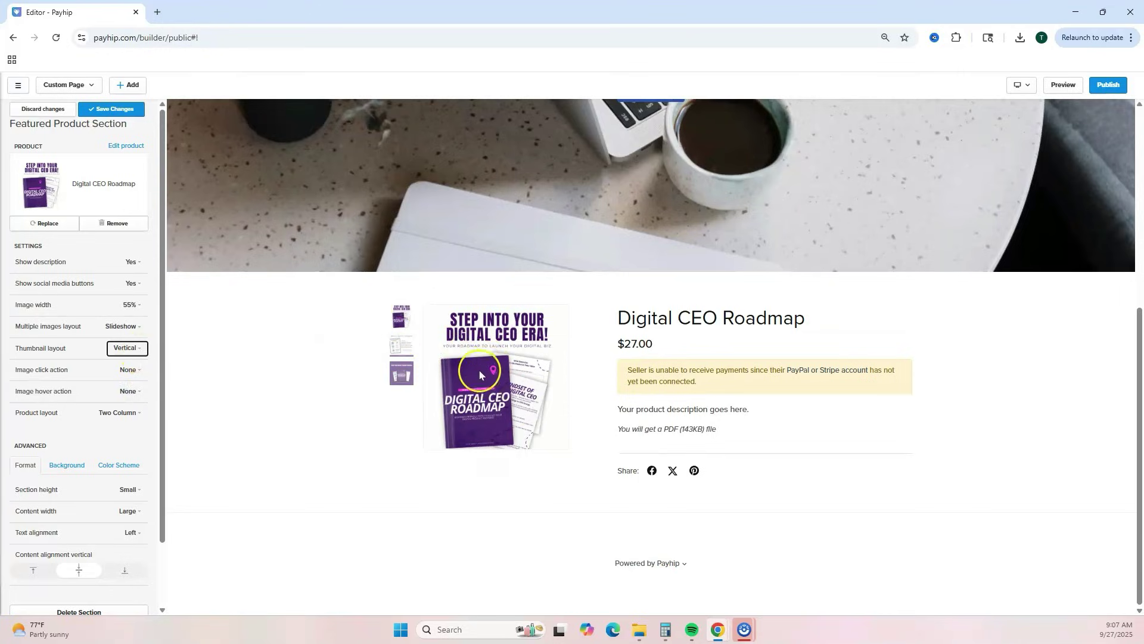
left_click(139, 348)
left_click(130, 374)
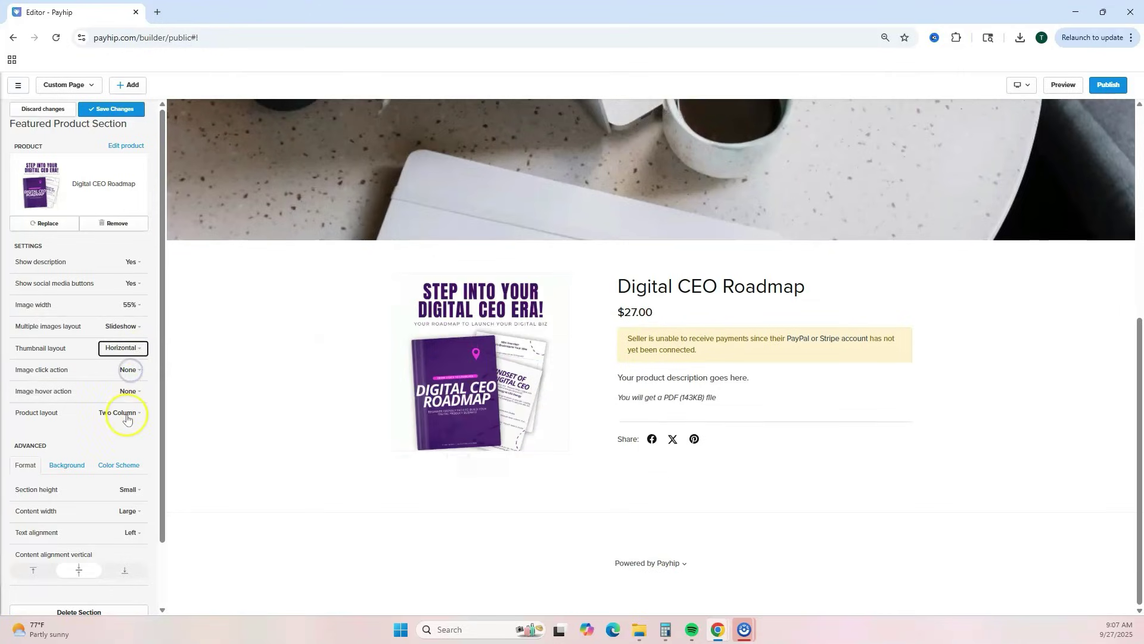
left_click(129, 413)
left_click(133, 370)
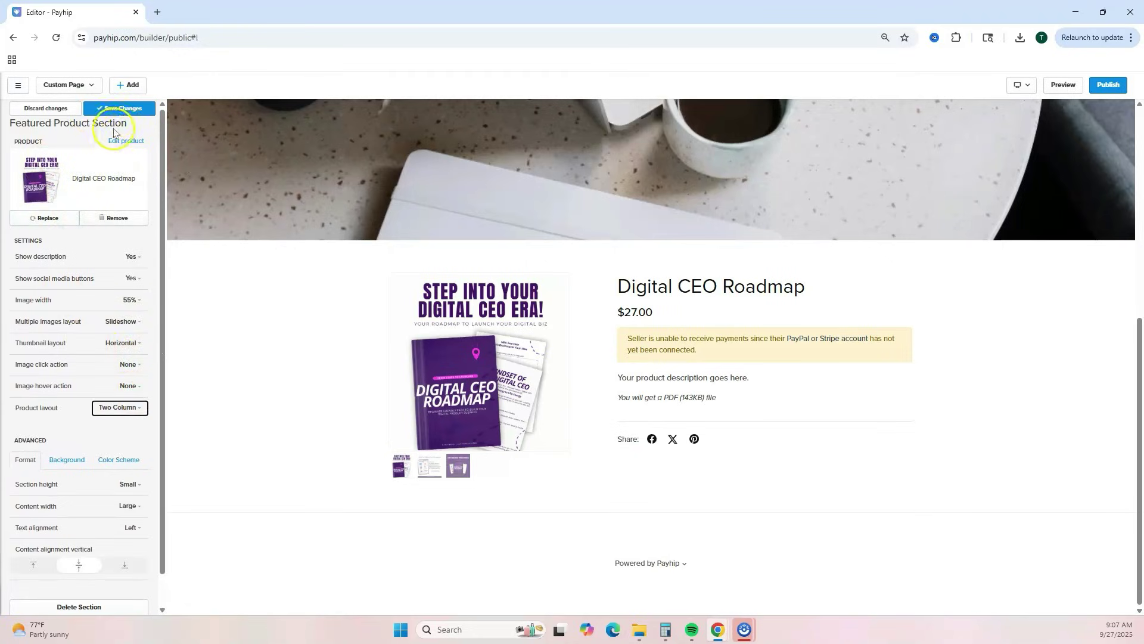
left_click(105, 109)
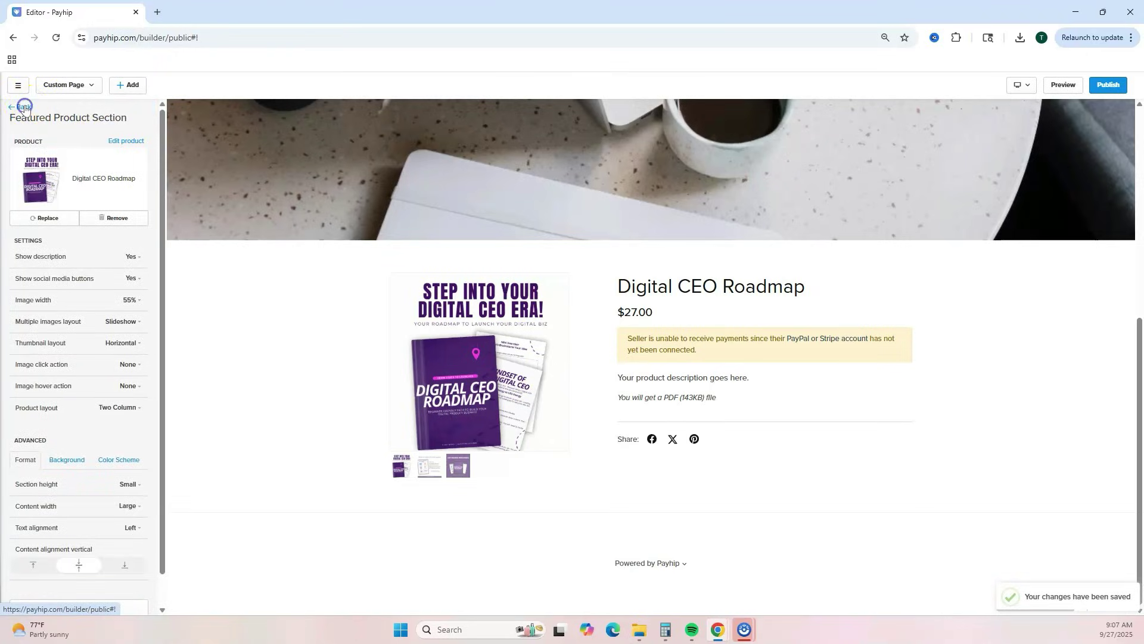
left_click(24, 107)
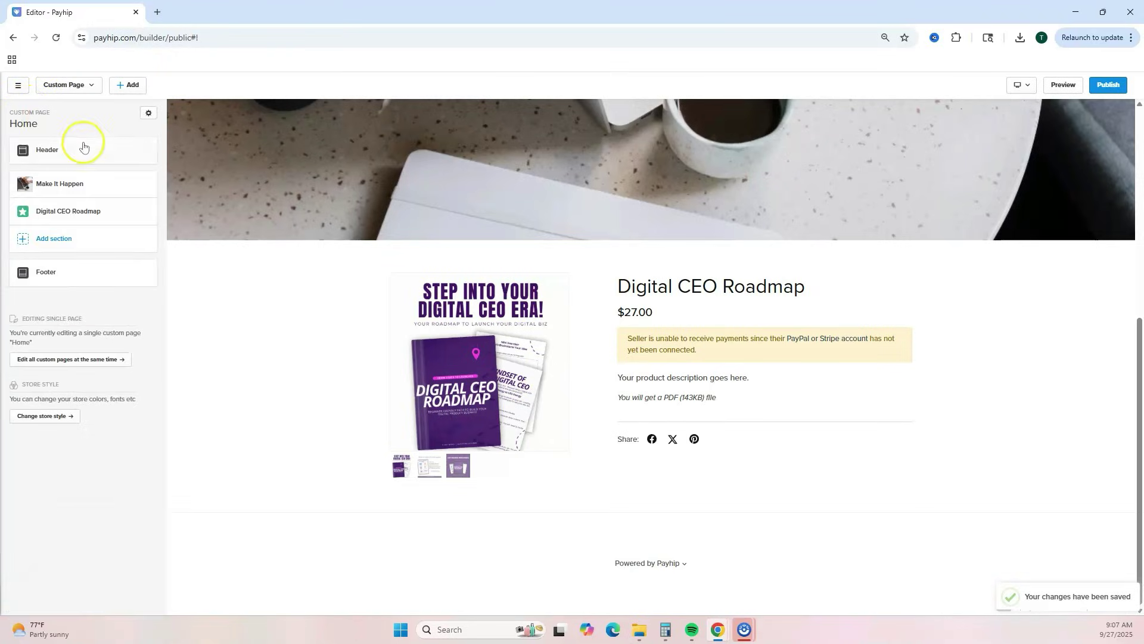
- Add an About Me section and replace its placeholder portrait with the chosen photo
left_click(23, 240)
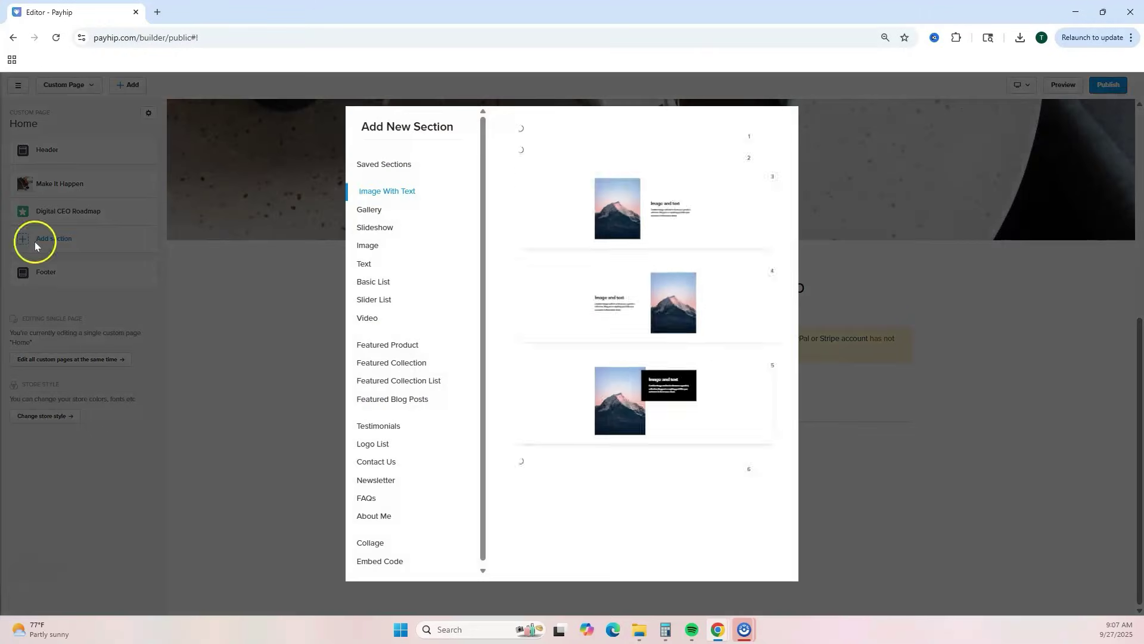
left_click(382, 509)
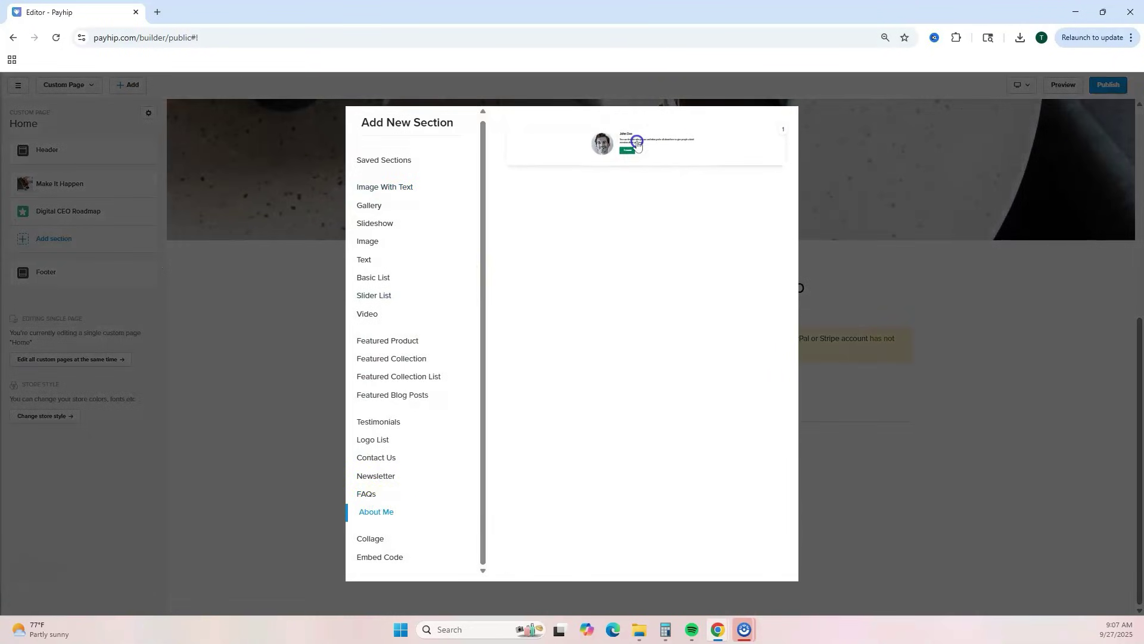
left_click(636, 143)
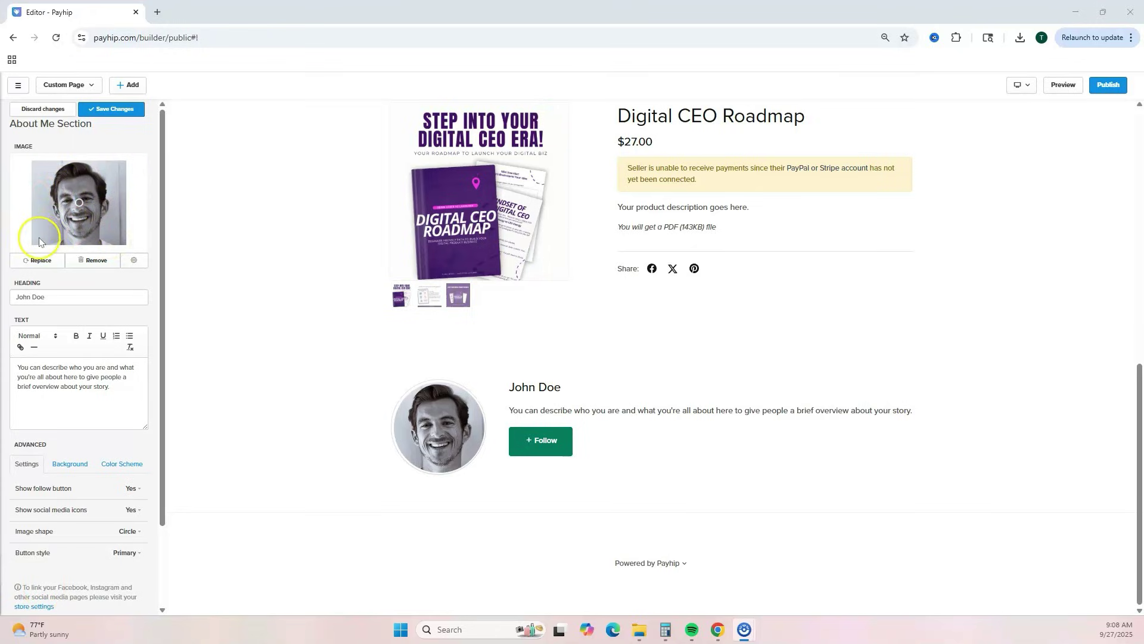
left_click(25, 262)
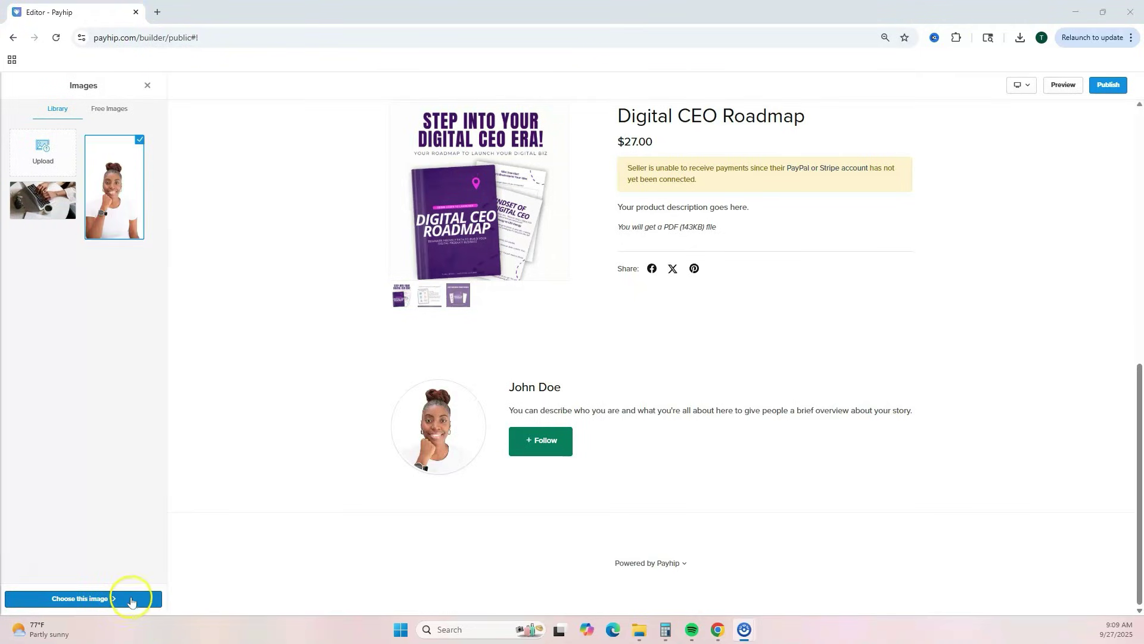
left_click(131, 598)
- Replace the heading with the owner's name and select the placeholder paragraph text
triple_click(28, 382)
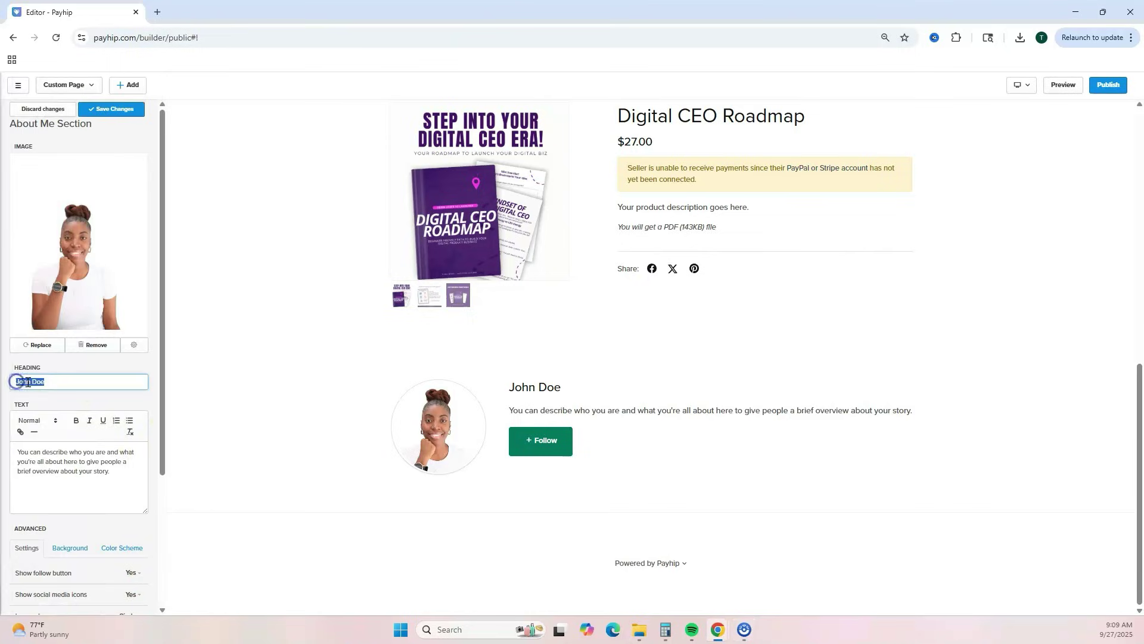
type("Tisha Marie")
left_click_drag(103, 470, 19, 448)
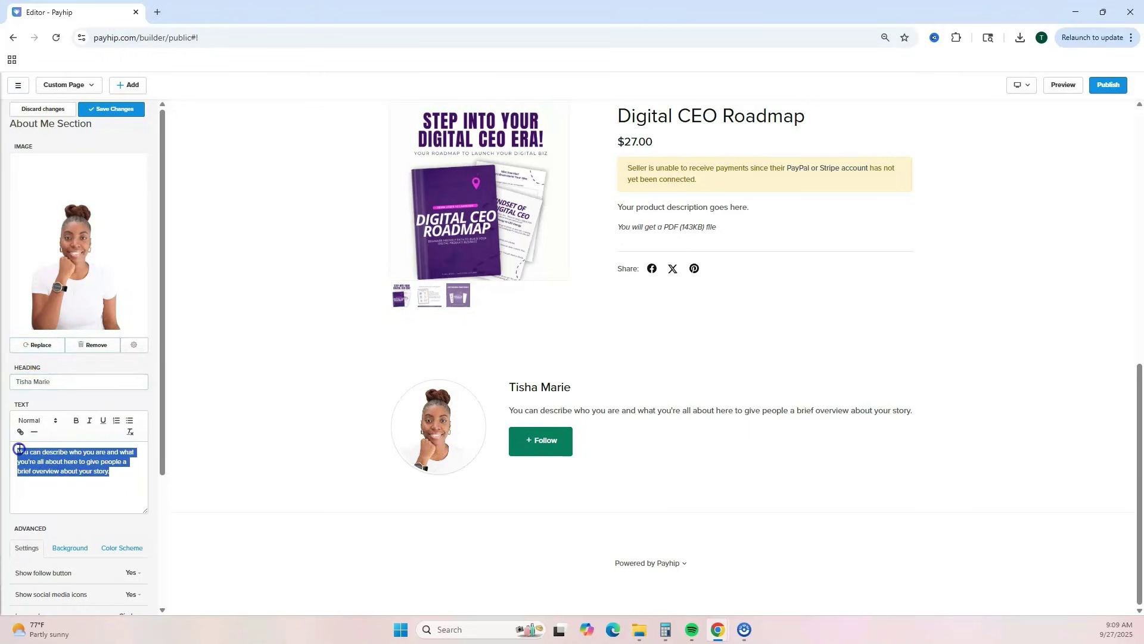
left_click_drag(161, 447, 158, 554)
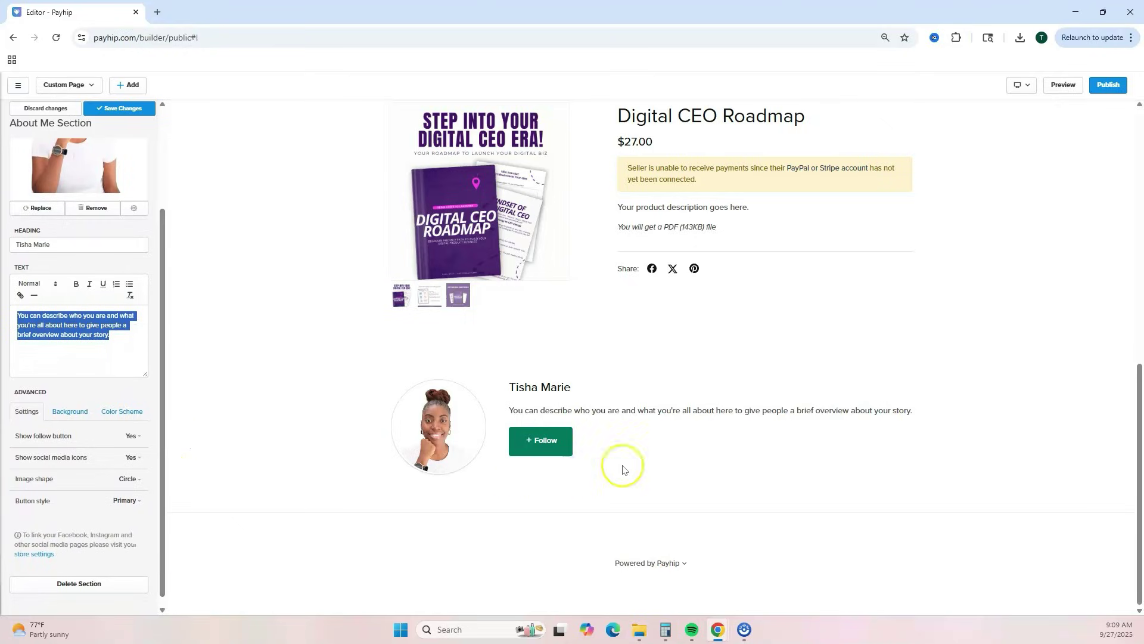
- Set Show follow button to No, save the About Me section, and go back
left_click(132, 435)
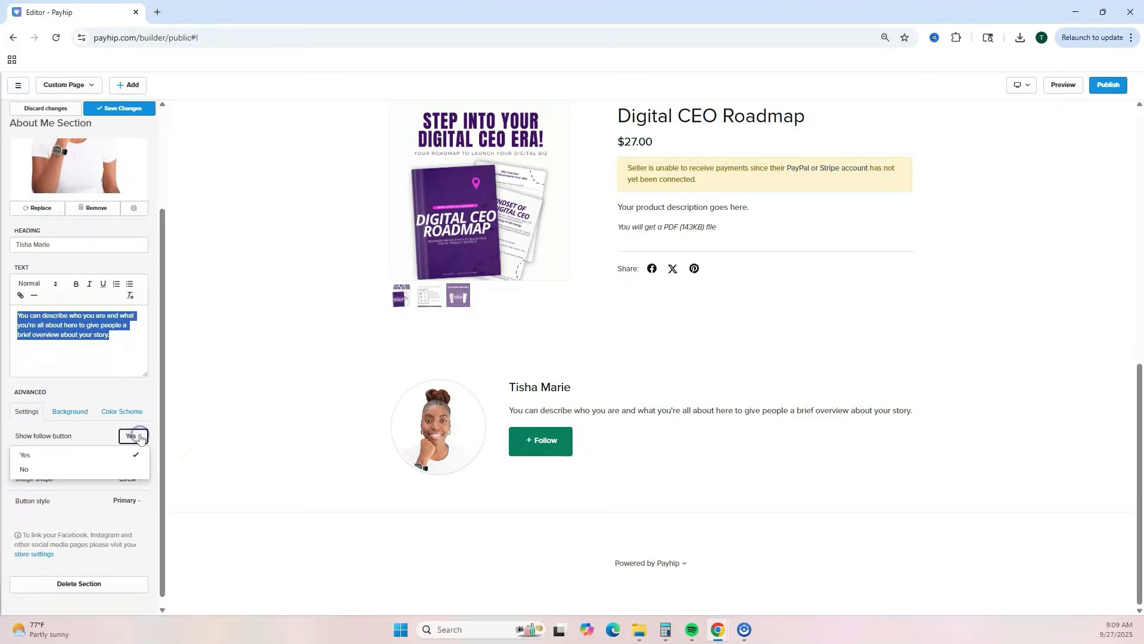
left_click(114, 469)
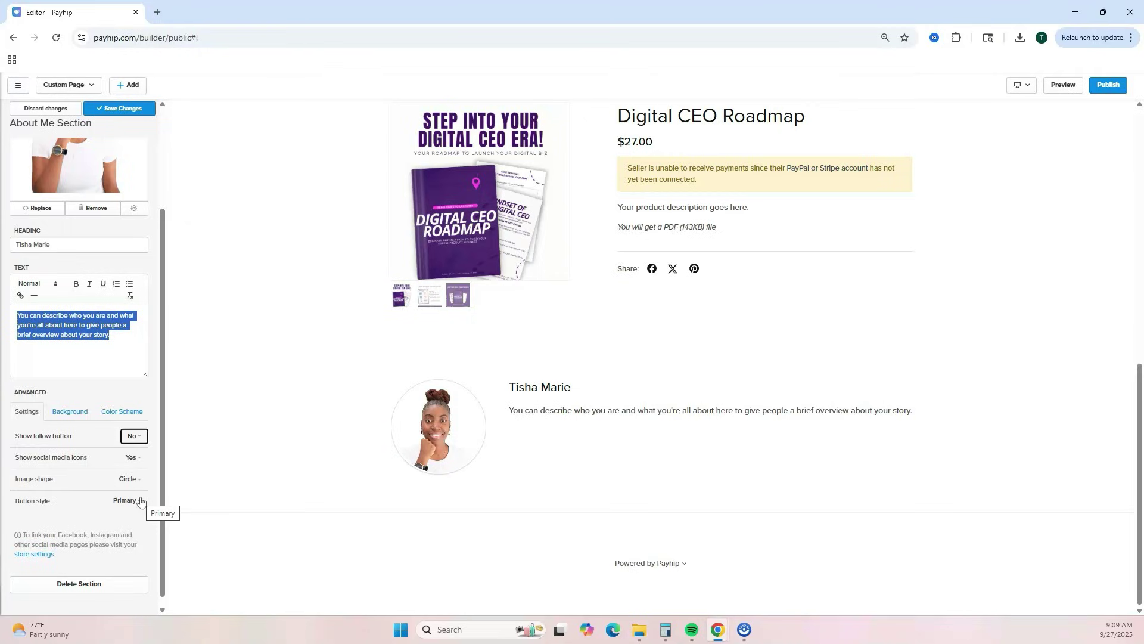
scroll(85, 506, "up", 3)
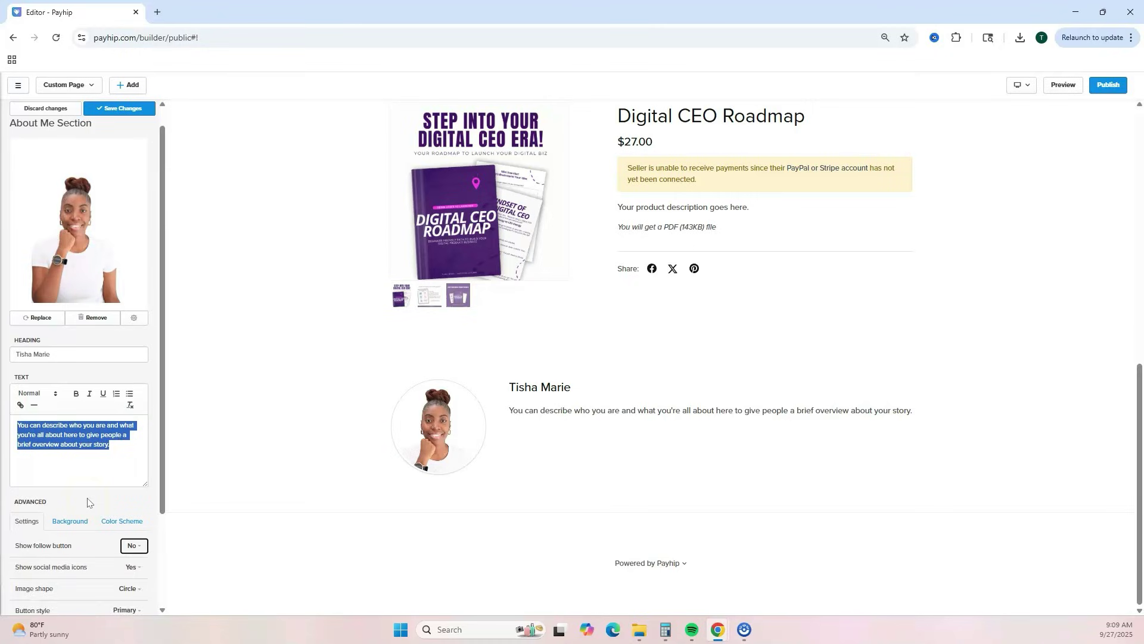
left_click(116, 111)
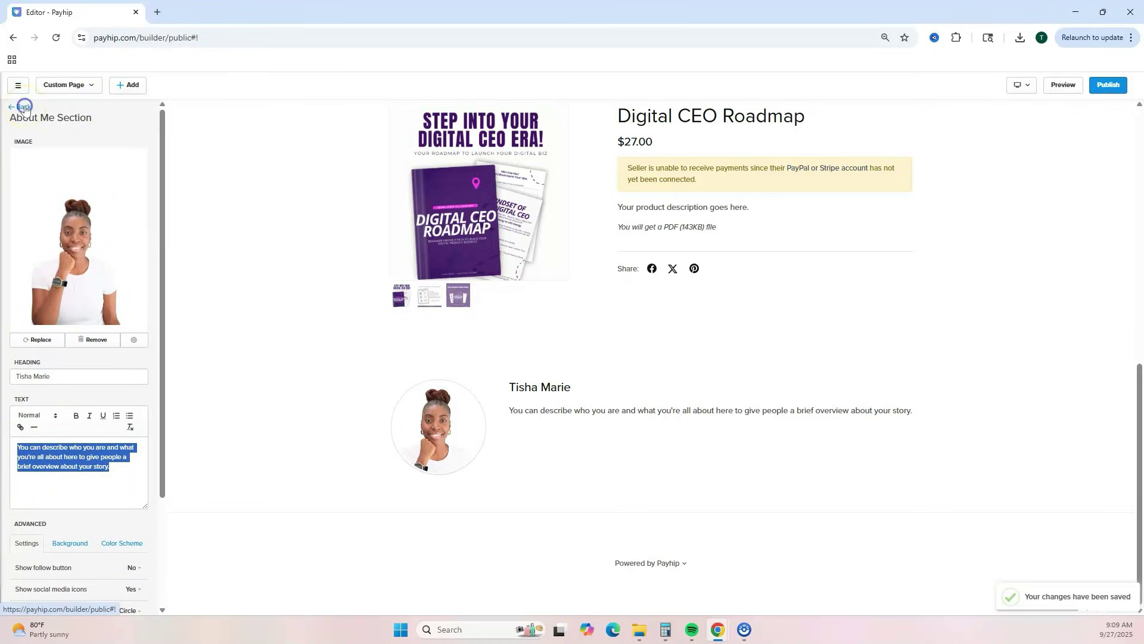
left_click(24, 107)
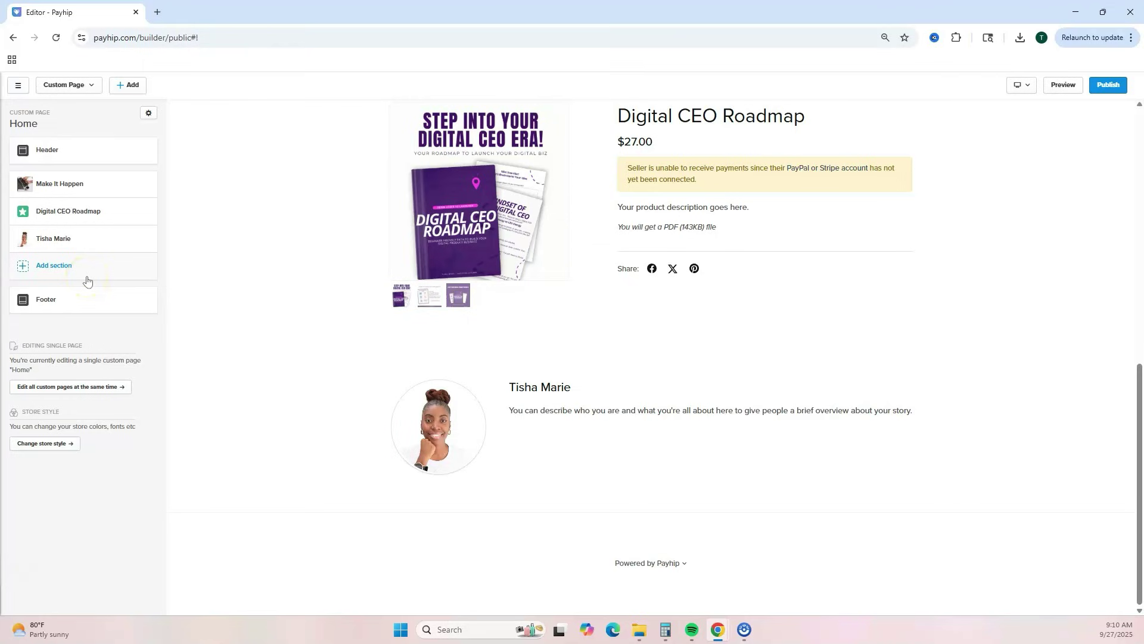
- Add the first Newsletter layout to the Home page below About Me
left_click(55, 267)
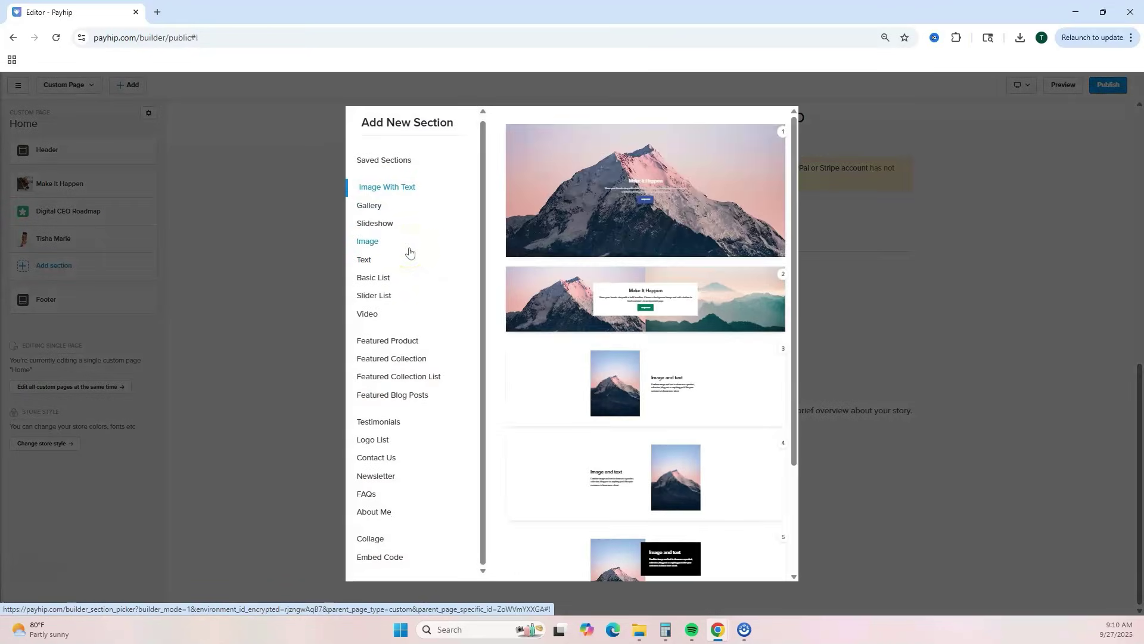
left_click(380, 477)
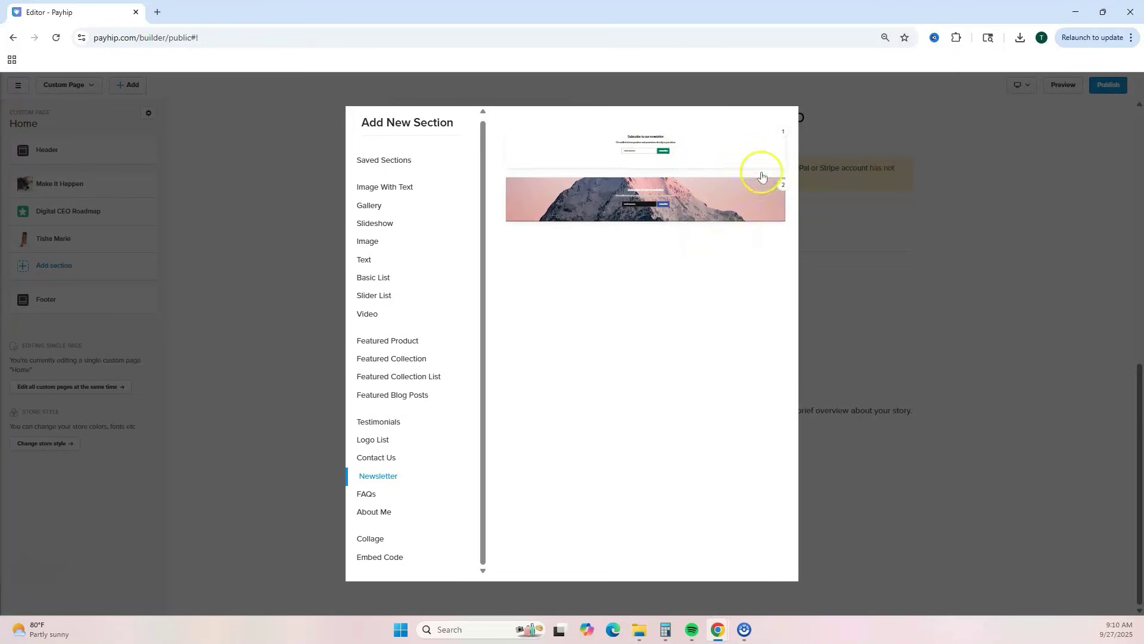
left_click(706, 146)
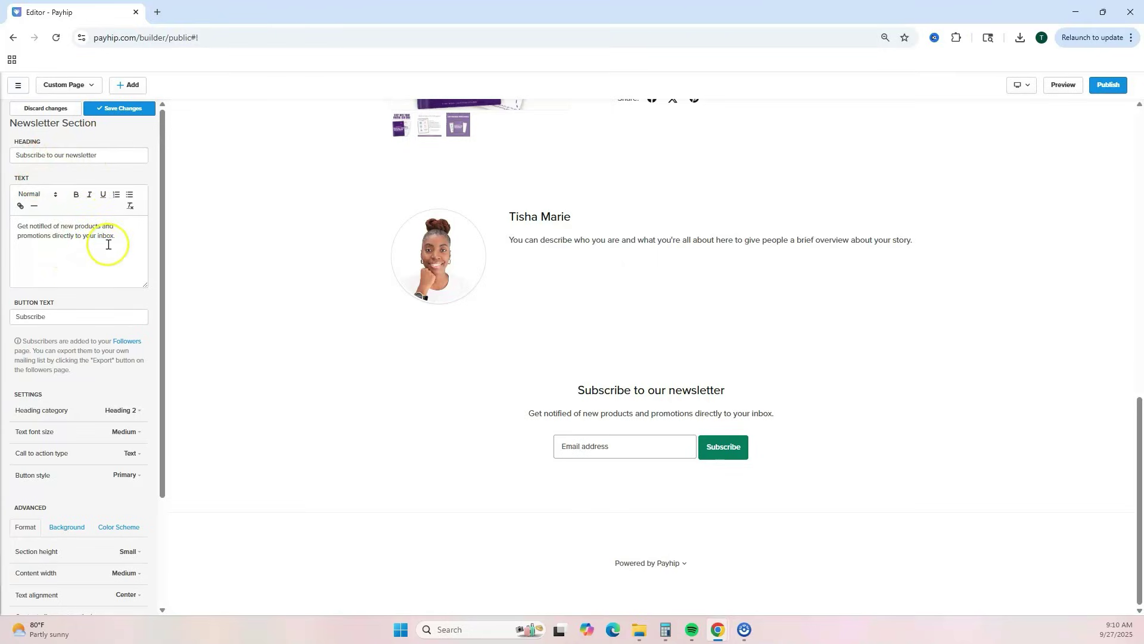
- Give the newsletter section the Black colour scheme
left_click(74, 322)
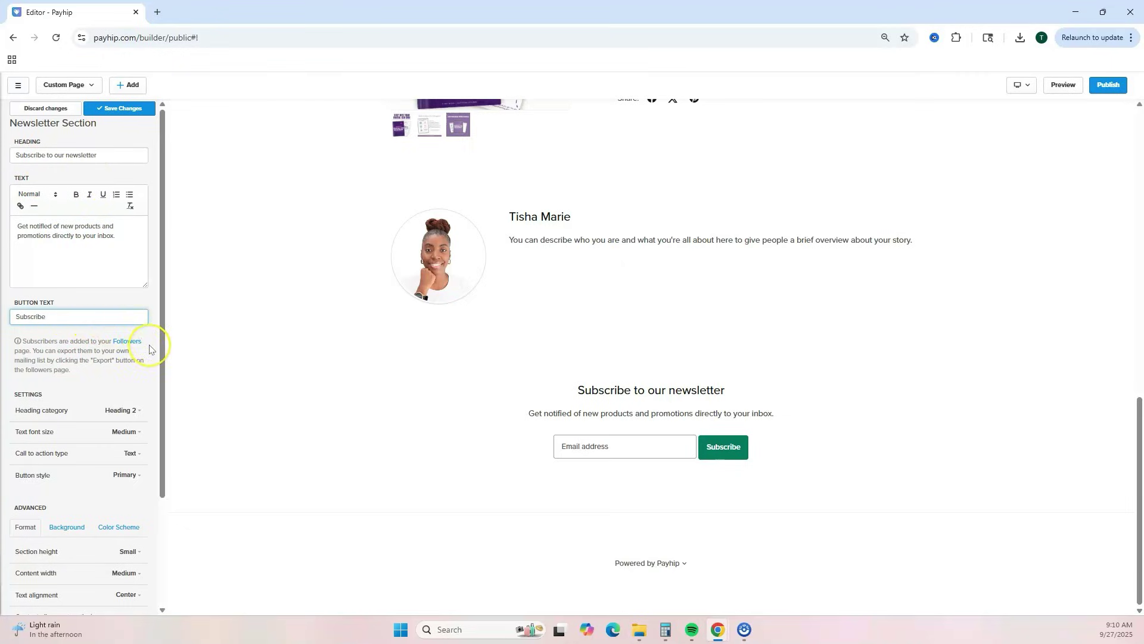
scroll(149, 349, "down", 2)
left_click(65, 405)
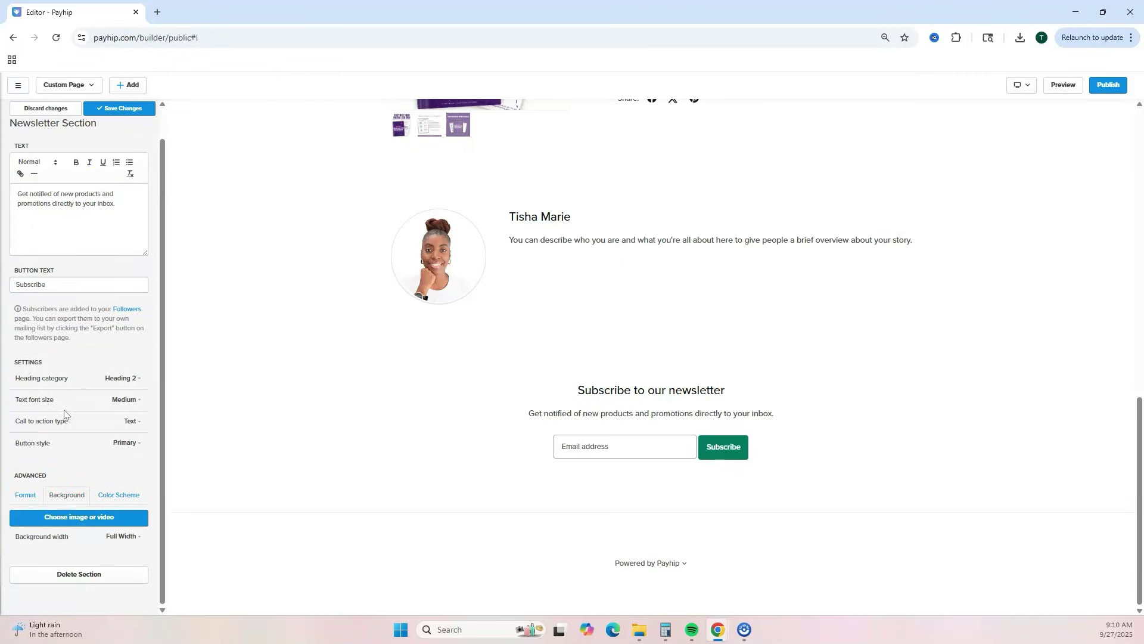
left_click(120, 493)
scroll(122, 492, "down", 1)
left_click(120, 488)
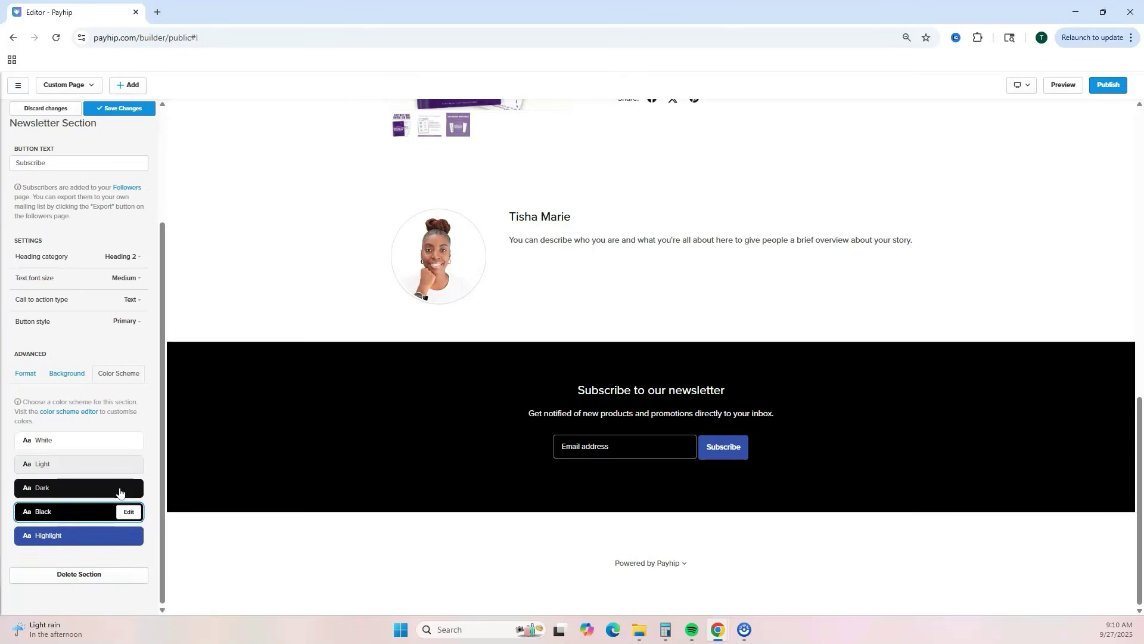
left_click(592, 496)
scroll(396, 467, "up", 5)
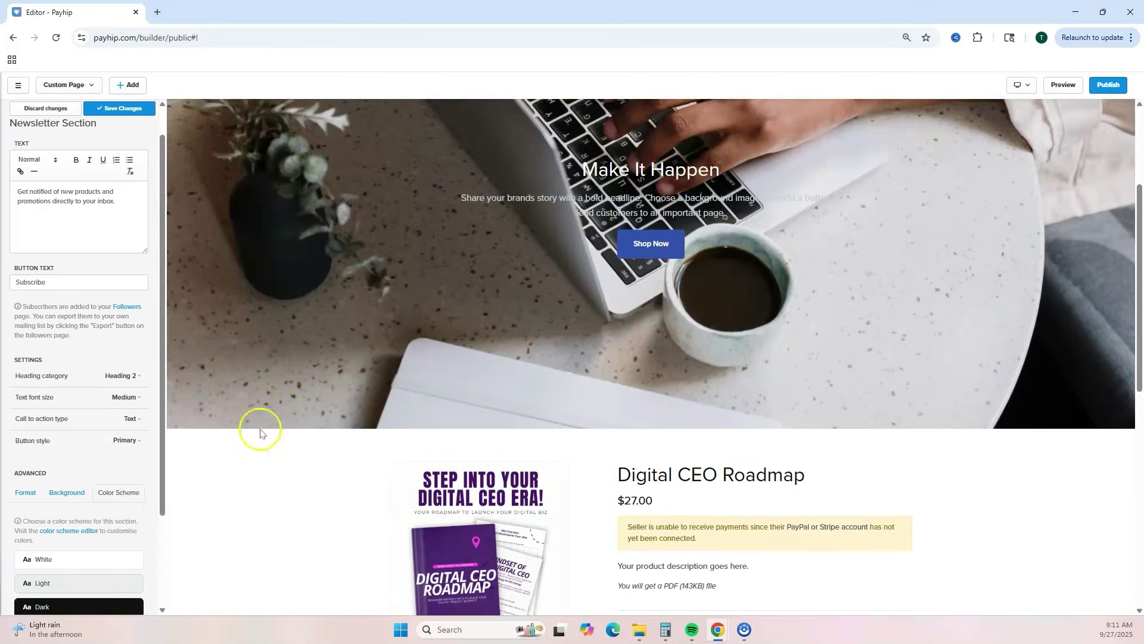
scroll(480, 422, "down", 5)
scroll(470, 439, "up", 10)
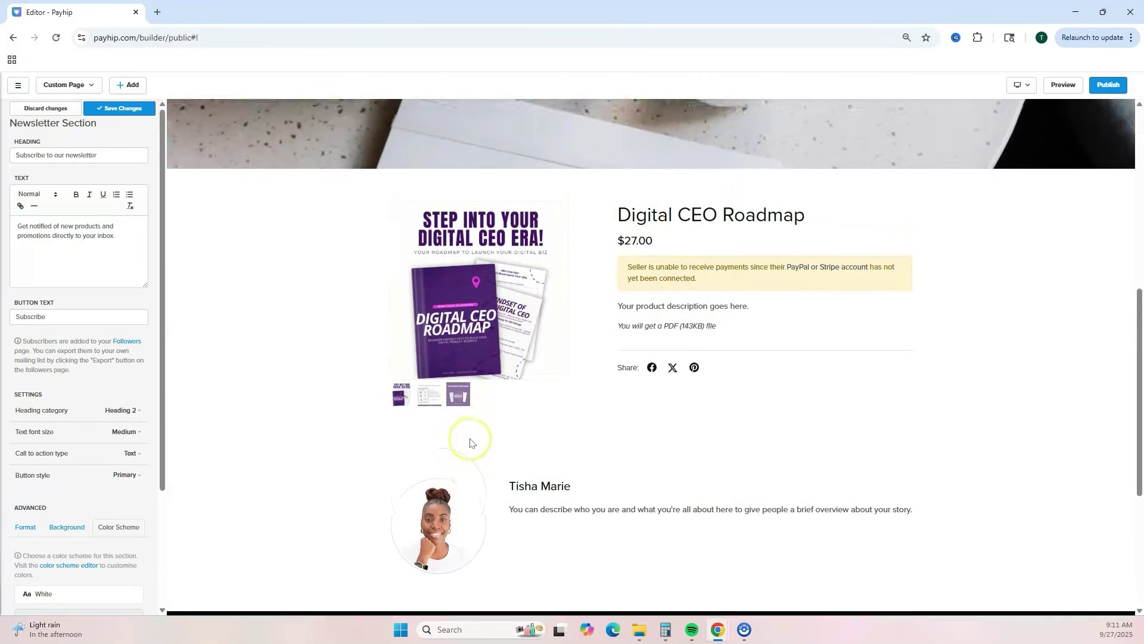
scroll(906, 421, "down", 10)
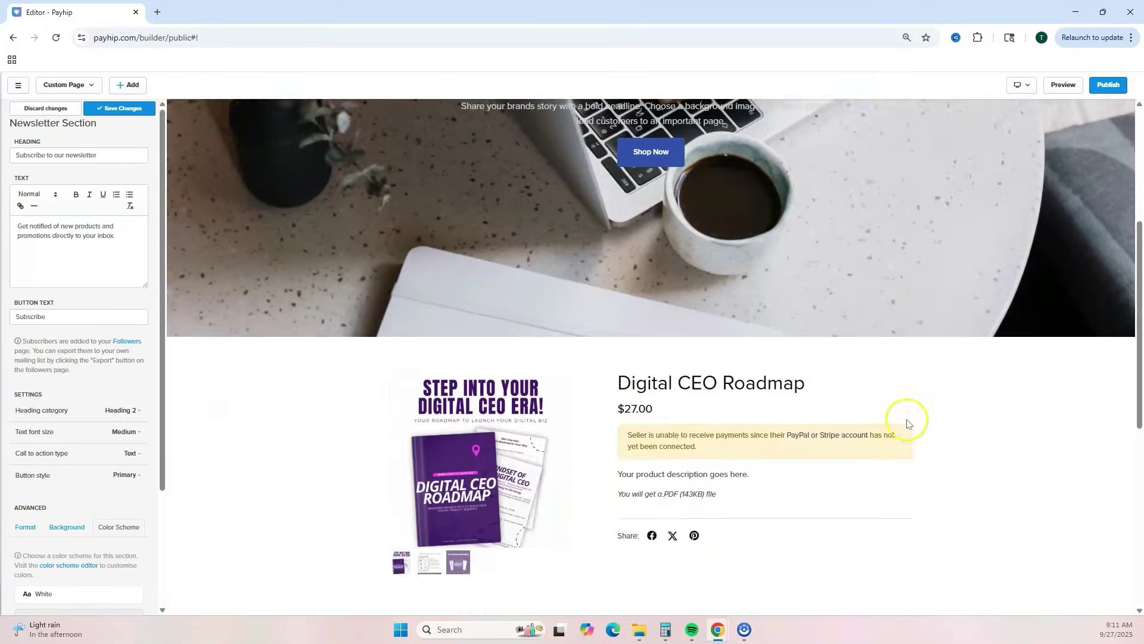
scroll(813, 466, "up", 4)
scroll(815, 469, "up", 6)
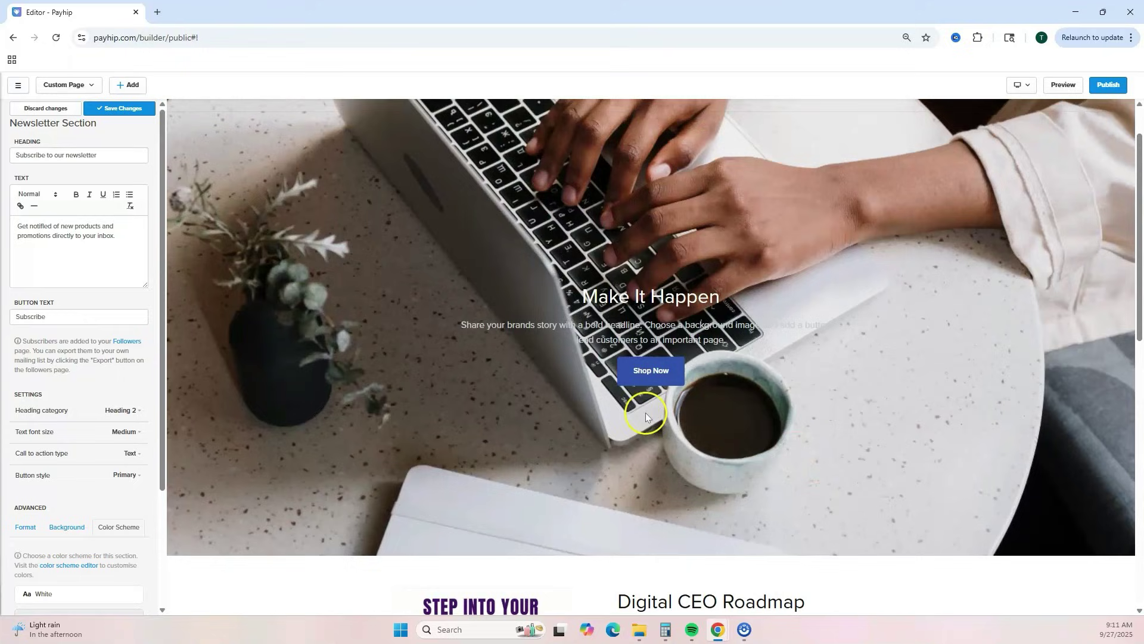
- Save the newsletter section and drag it below About Me in the section list
left_click(119, 109)
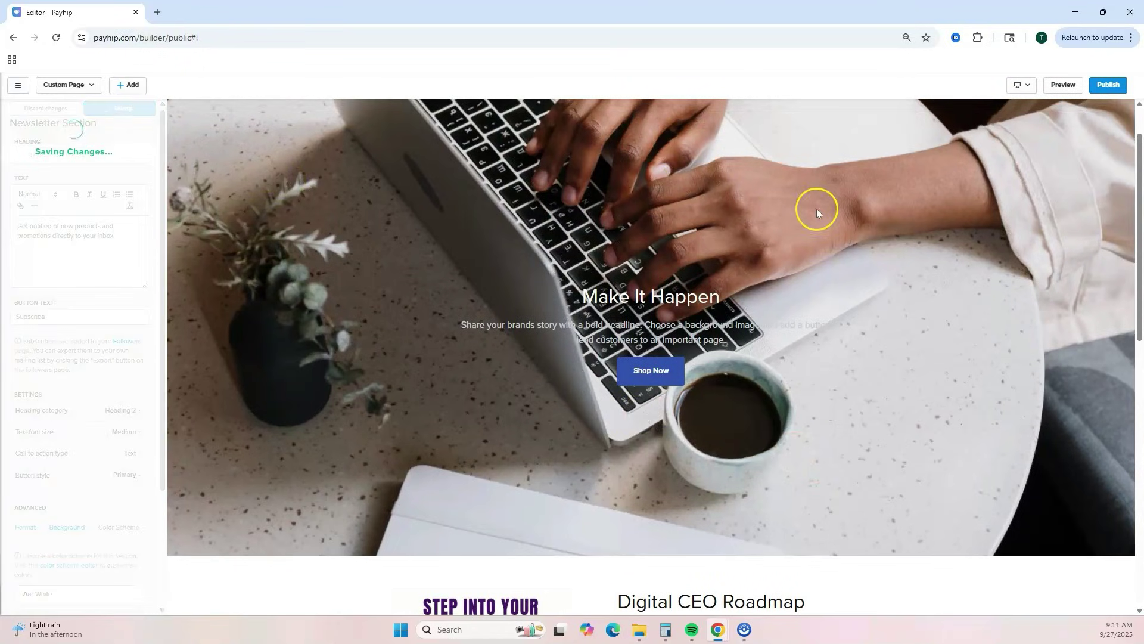
left_click(20, 108)
scroll(805, 306, "down", 3)
mouse_move(23, 265)
mouse_move(23, 265)
left_mouse_down()
mouse_move(20, 206)
mouse_move(23, 267)
left_mouse_up()
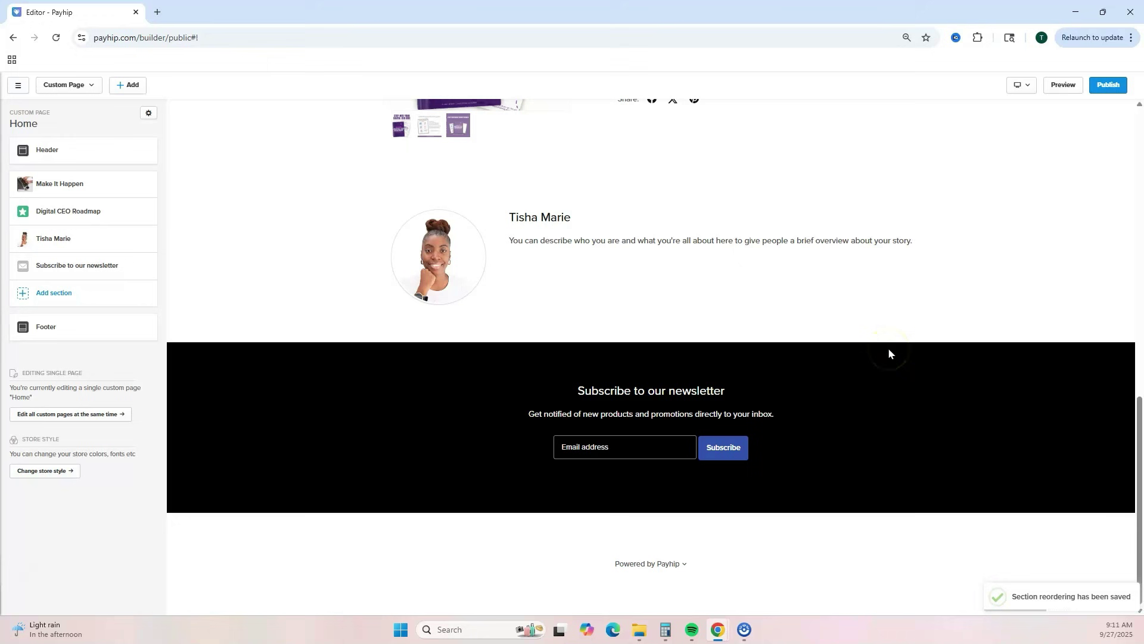
- Scroll through the Home page preview, then open Change store style
scroll(888, 348, "up", 8)
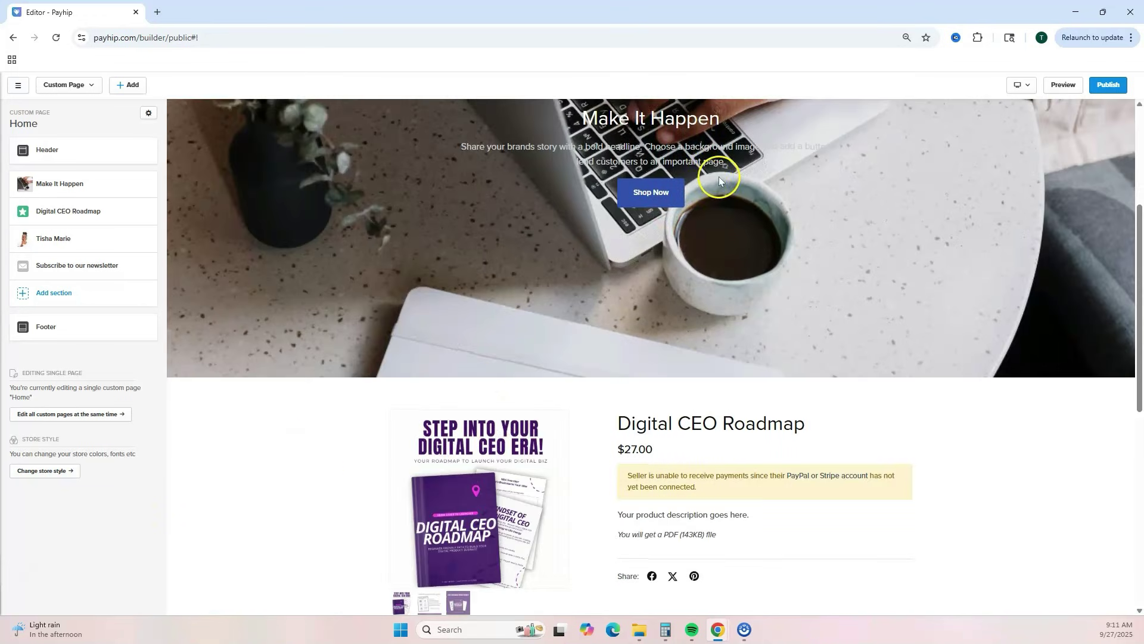
scroll(719, 176, "up", 5)
scroll(746, 299, "down", 3)
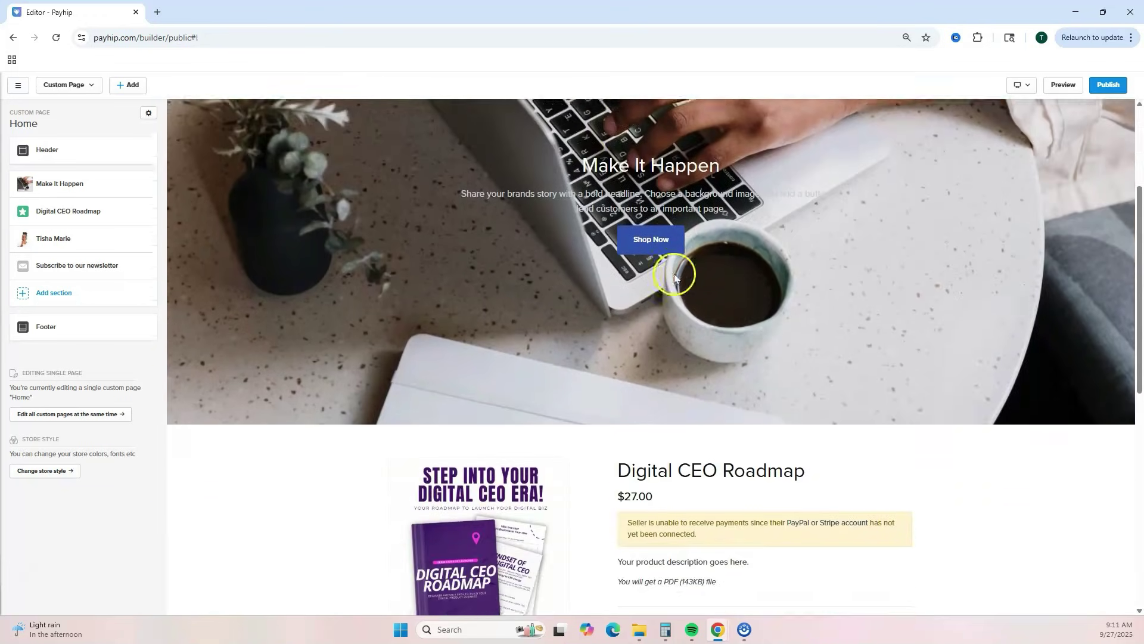
scroll(686, 298, "down", 9)
scroll(608, 335, "up", 4)
scroll(335, 340, "up", 8)
scroll(488, 317, "down", 3)
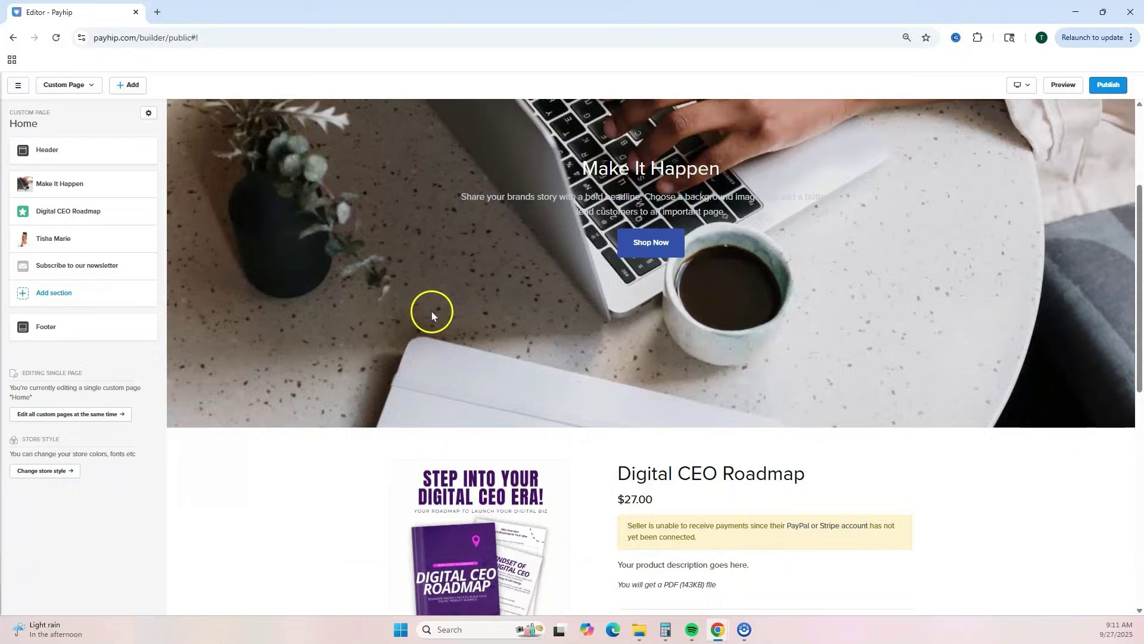
scroll(439, 314, "down", 3)
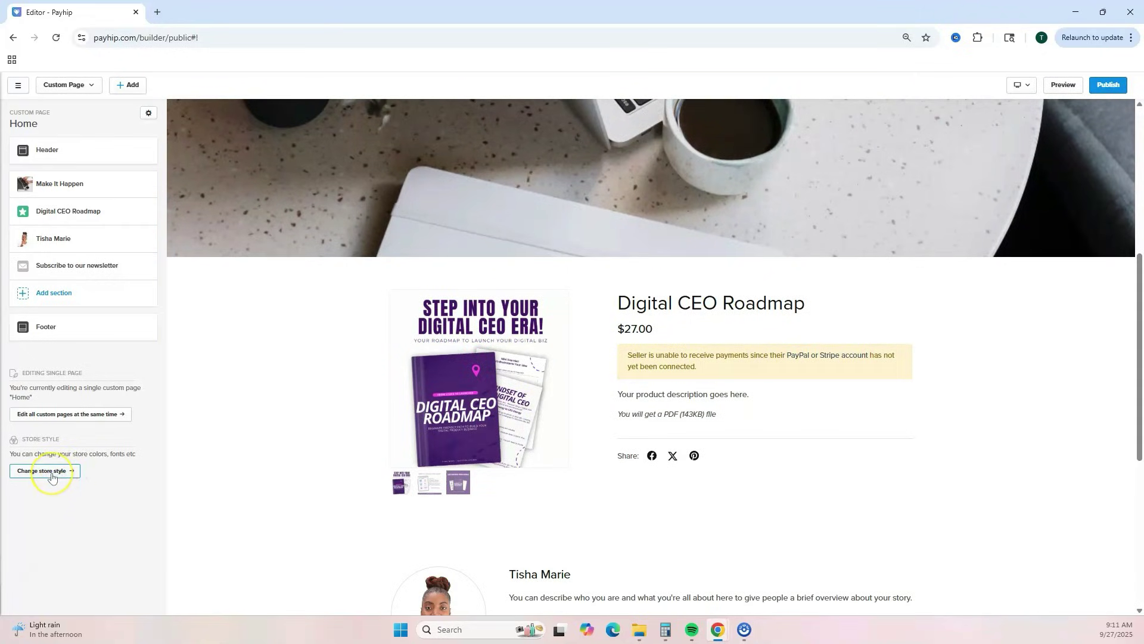
left_click(52, 475)
- Set the newsletter's Black colour scheme background to deep purple #400d6b
left_click(46, 152)
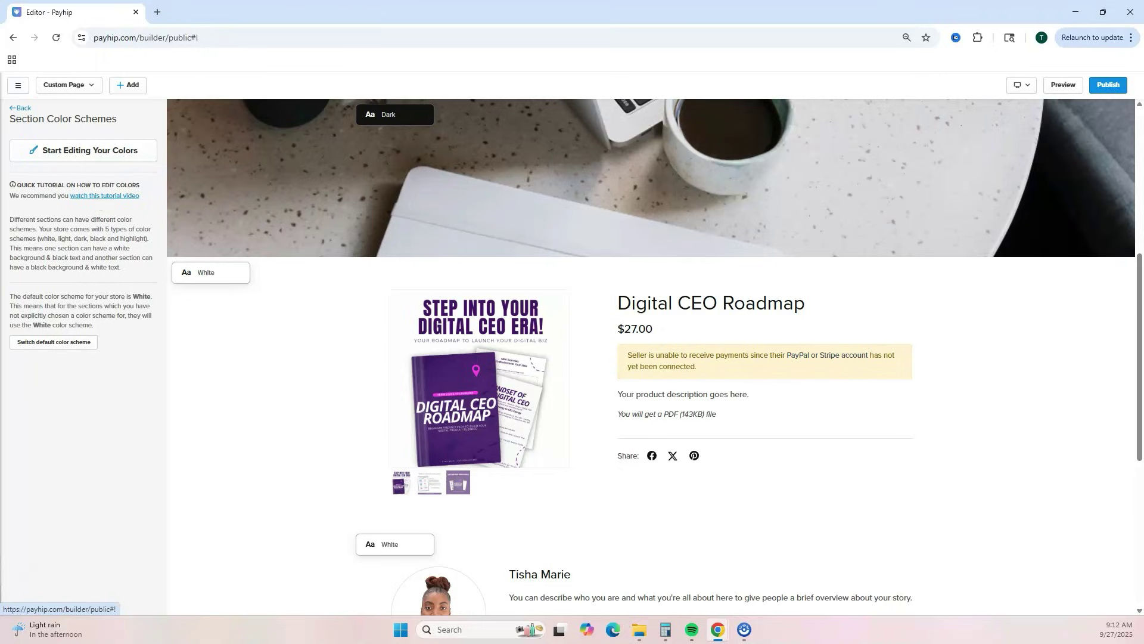
left_click(43, 151)
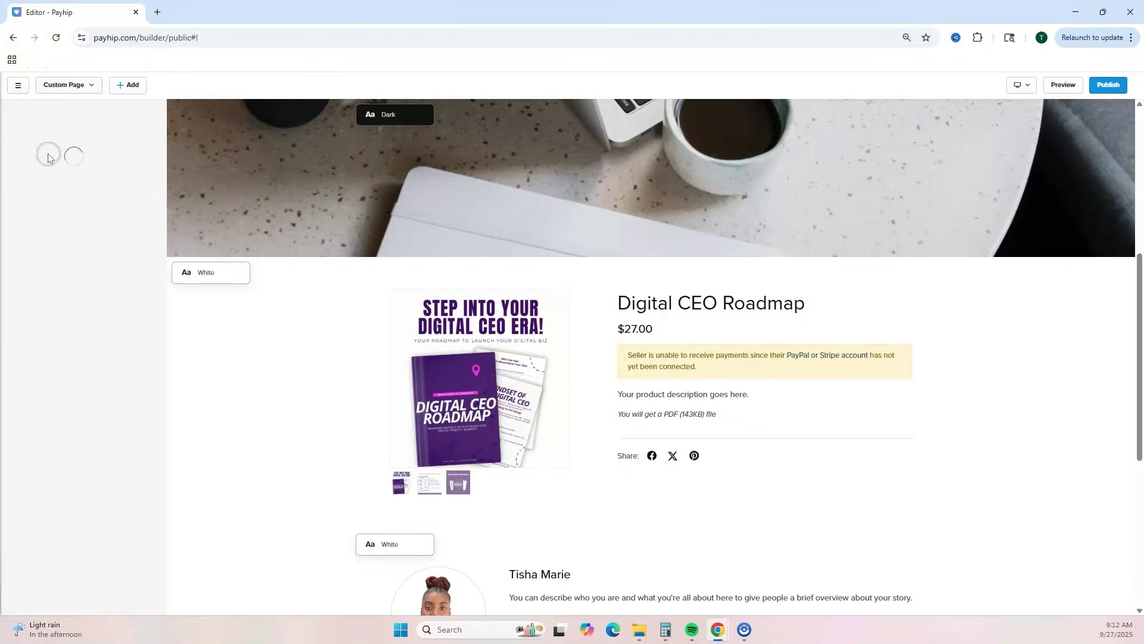
scroll(395, 418, "down", 6)
left_click(396, 447)
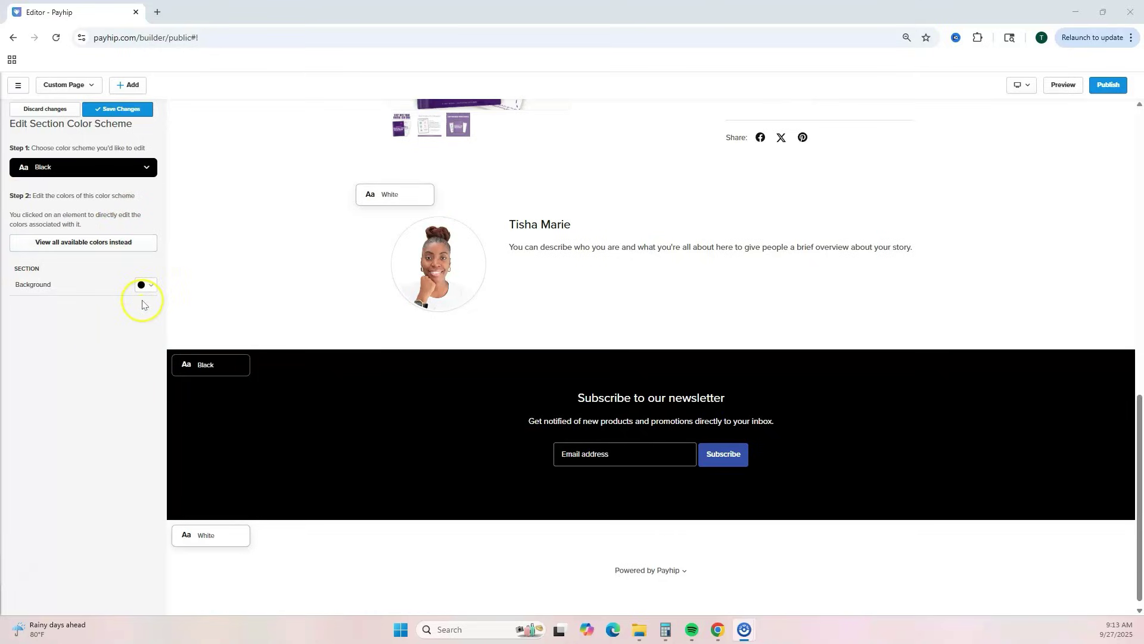
left_click(152, 286)
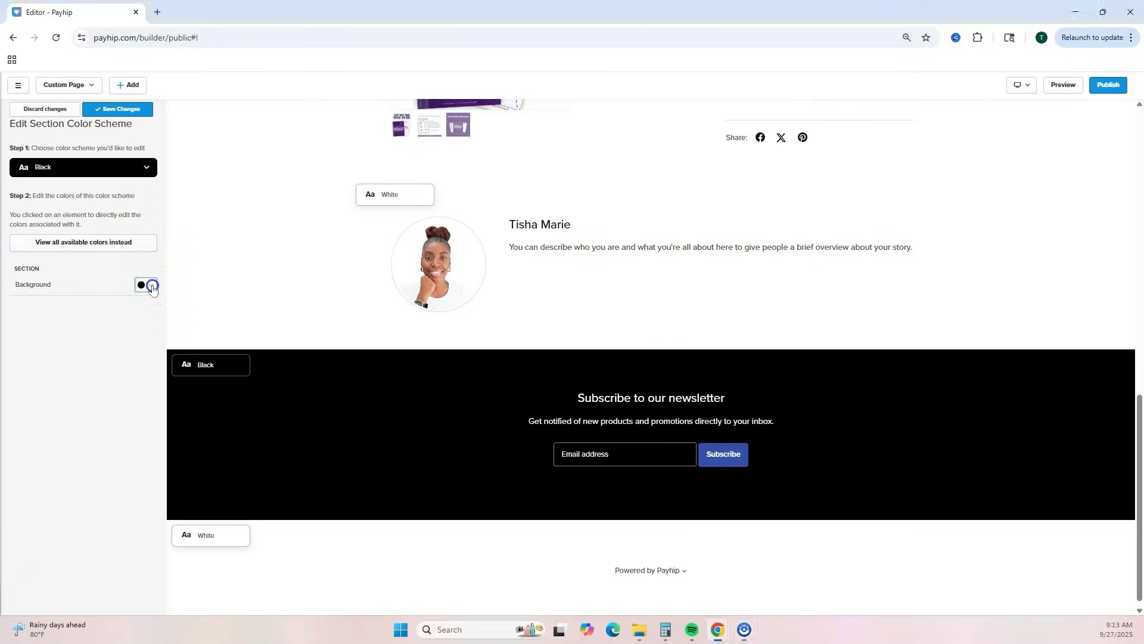
left_click(77, 303)
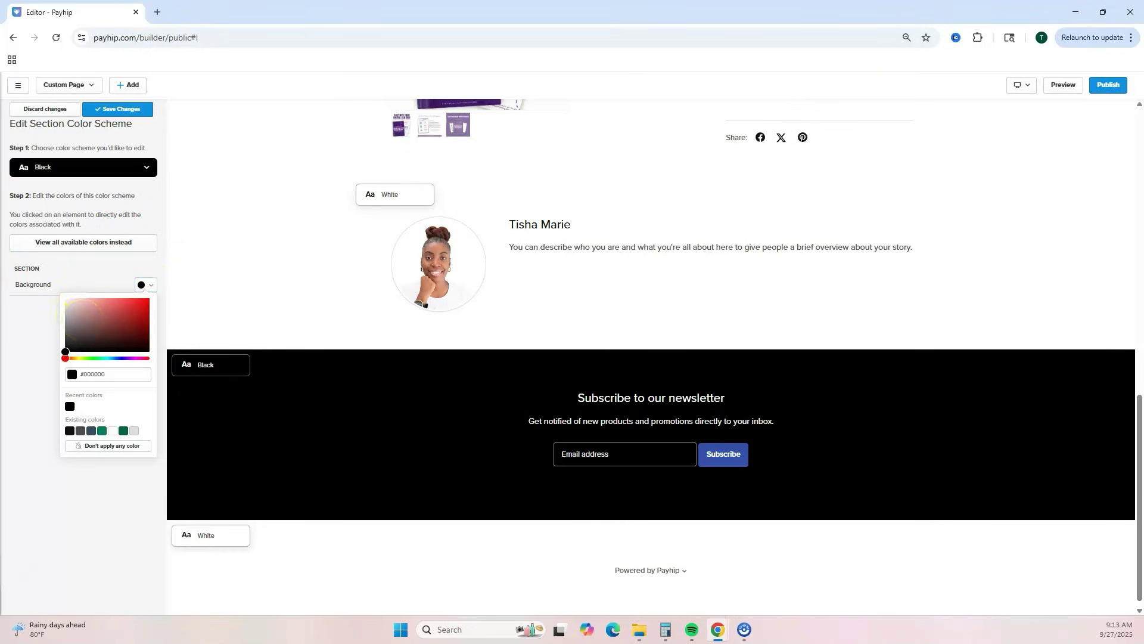
left_click(112, 379)
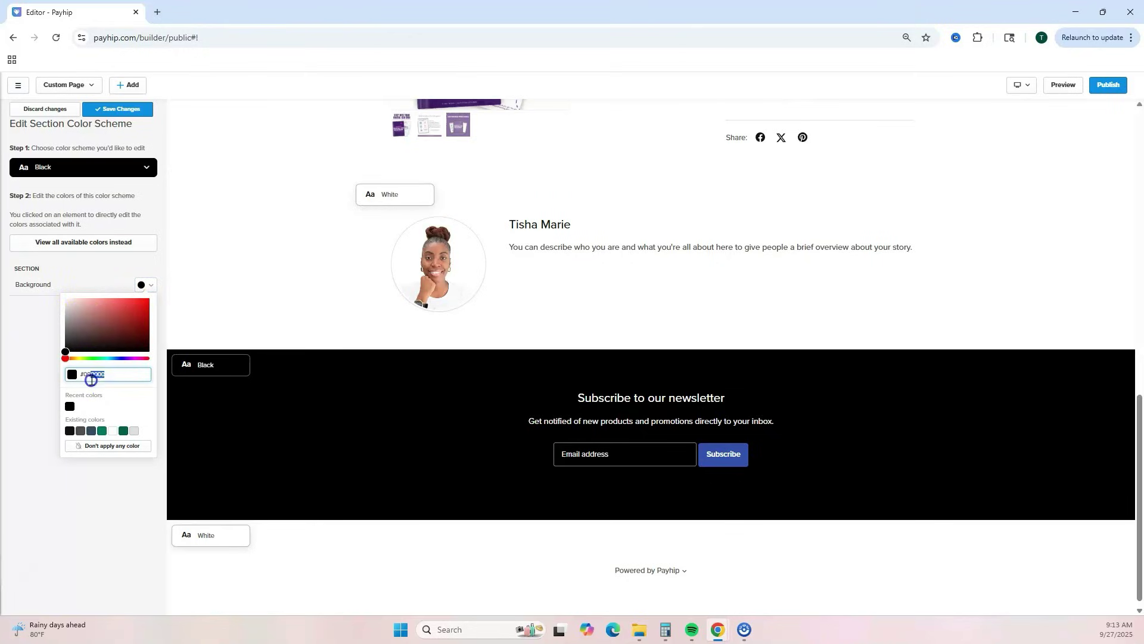
key("Return")
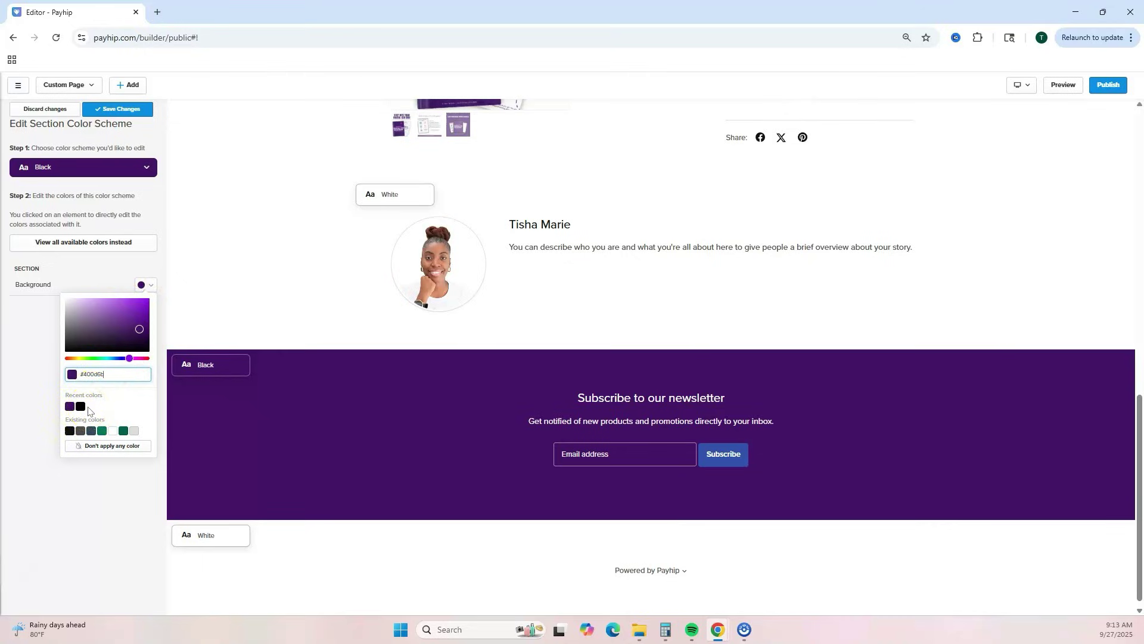
left_click(45, 390)
left_click(37, 380)
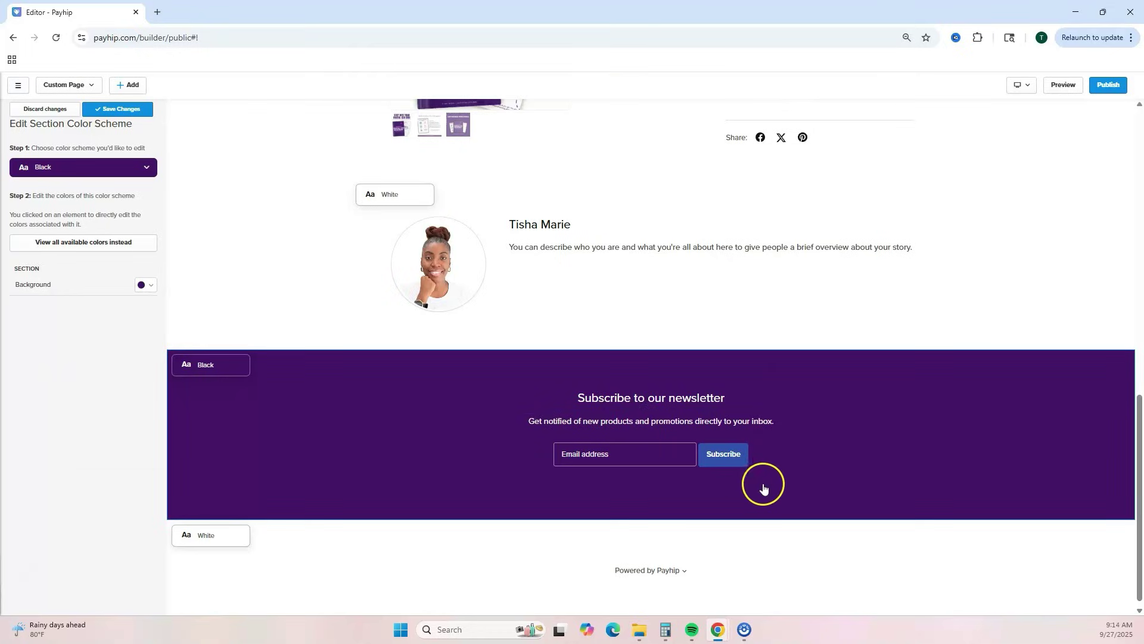
- Set the Primary Button Background to magenta #ff12cf for the Subscribe button
left_click(744, 464)
left_click(147, 285)
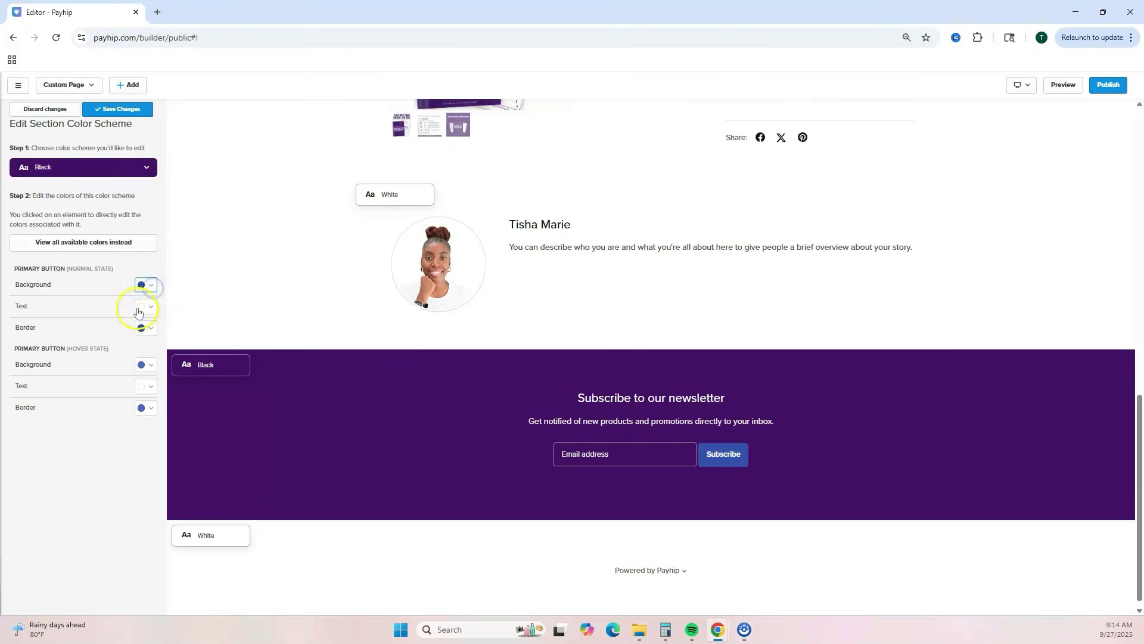
left_click(80, 374)
type("ff12cf")
key("Return")
left_click(82, 484)
left_click(282, 540)
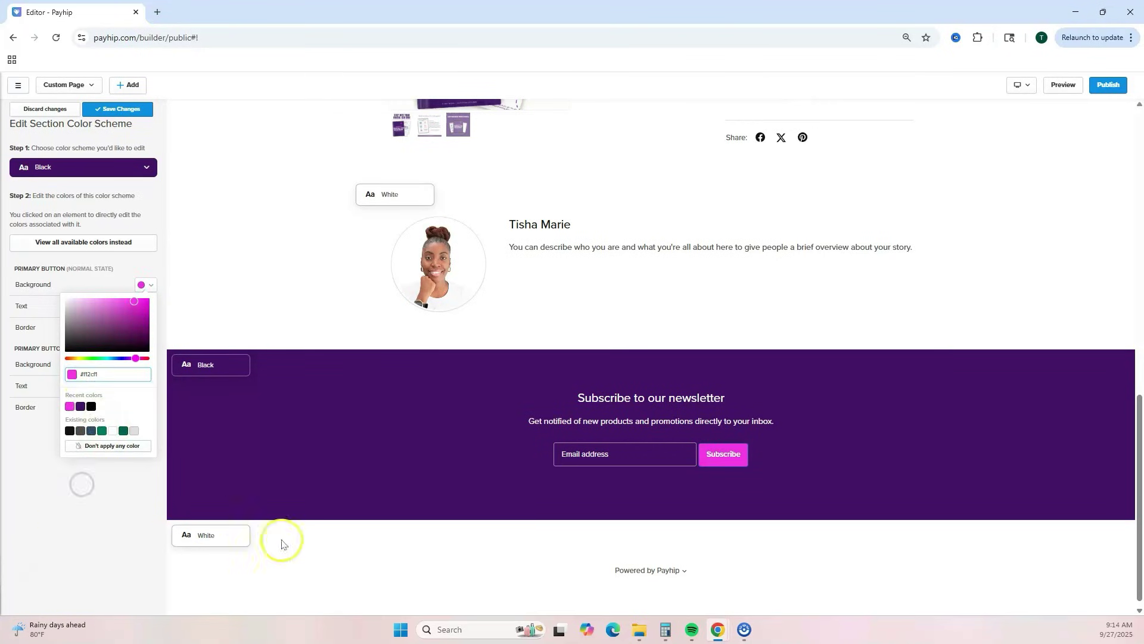
- Save the colour scheme changes and return to the Home page section list
scroll(889, 457, "up", 5)
scroll(888, 456, "up", 6)
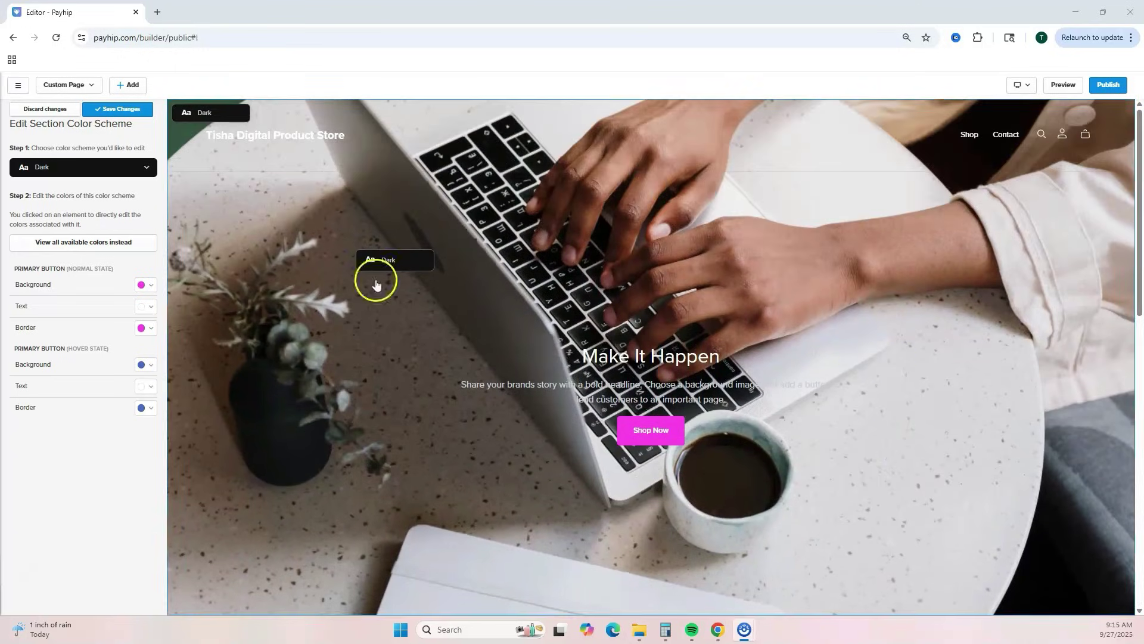
left_click(126, 110)
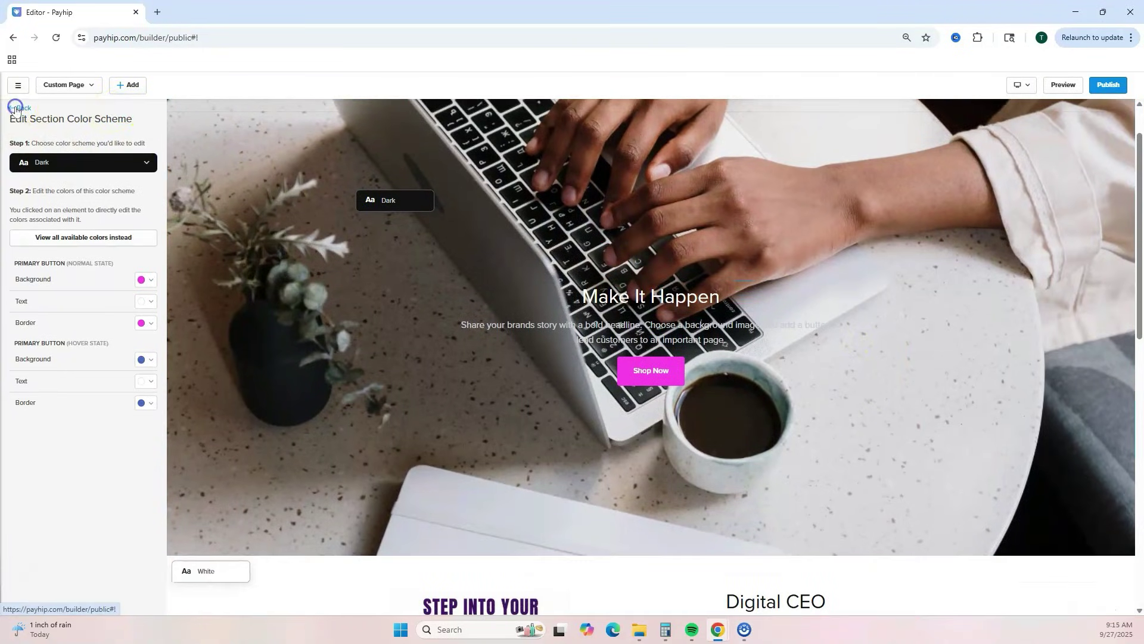
left_click(17, 108)
left_click(20, 108)
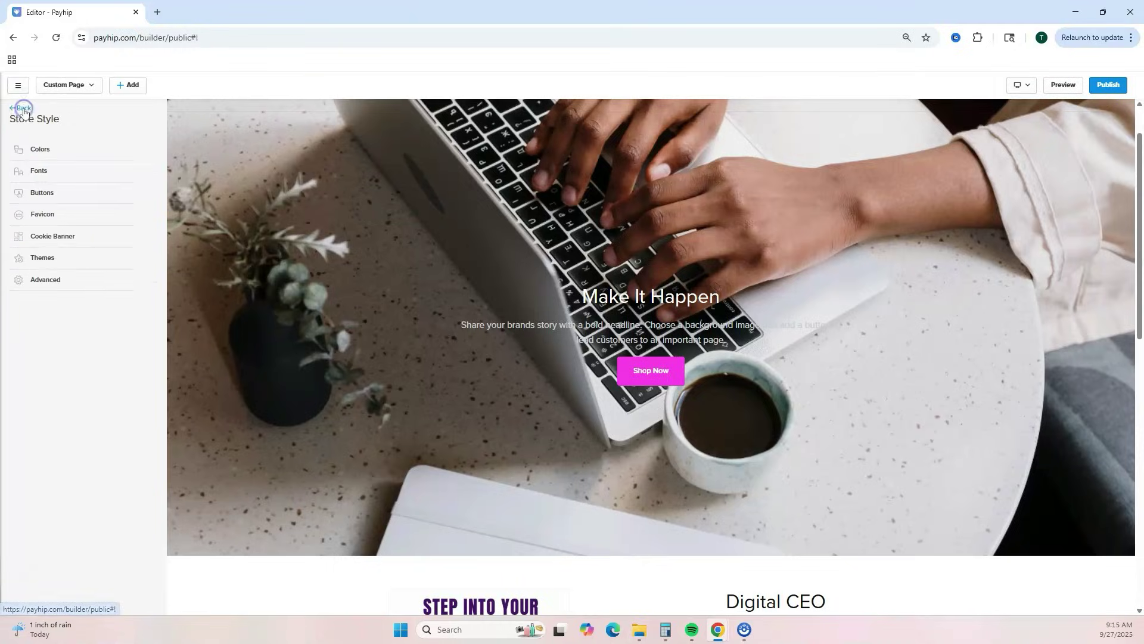
left_click(23, 109)
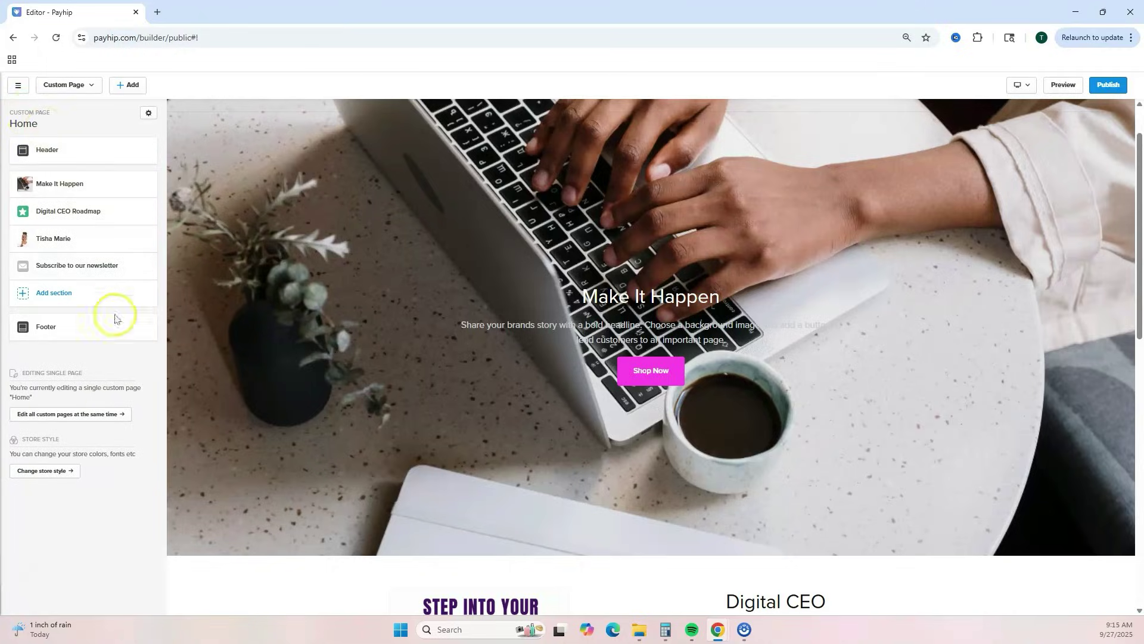
scroll(434, 345, "down", 10)
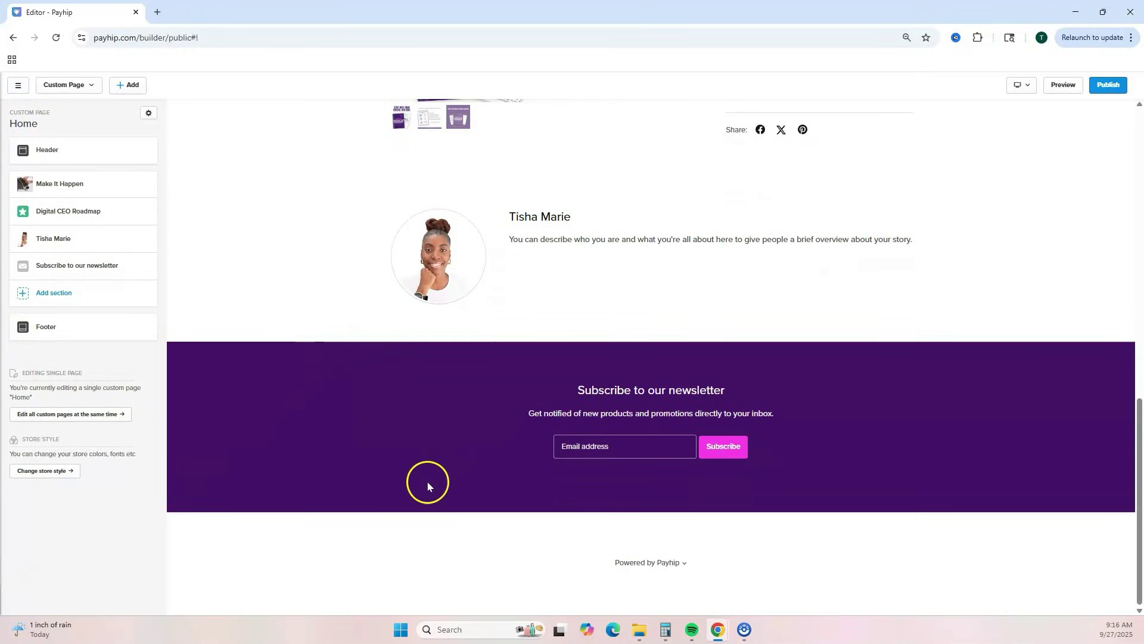
- In the Footer settings, set Show social icons to Yes and save
left_click(40, 332)
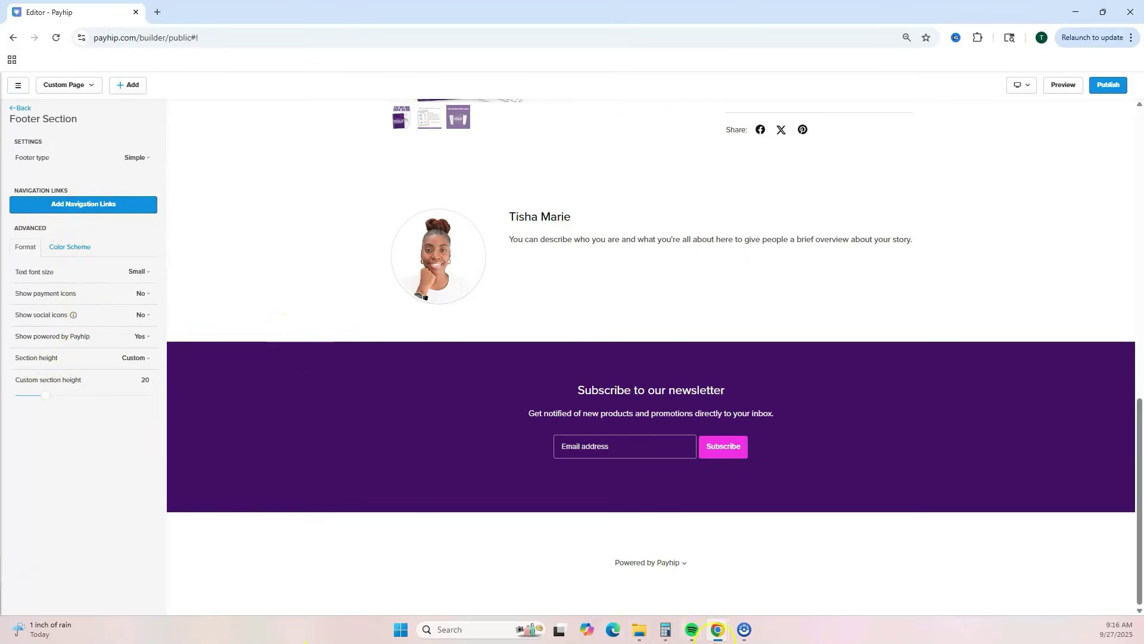
left_click(146, 317)
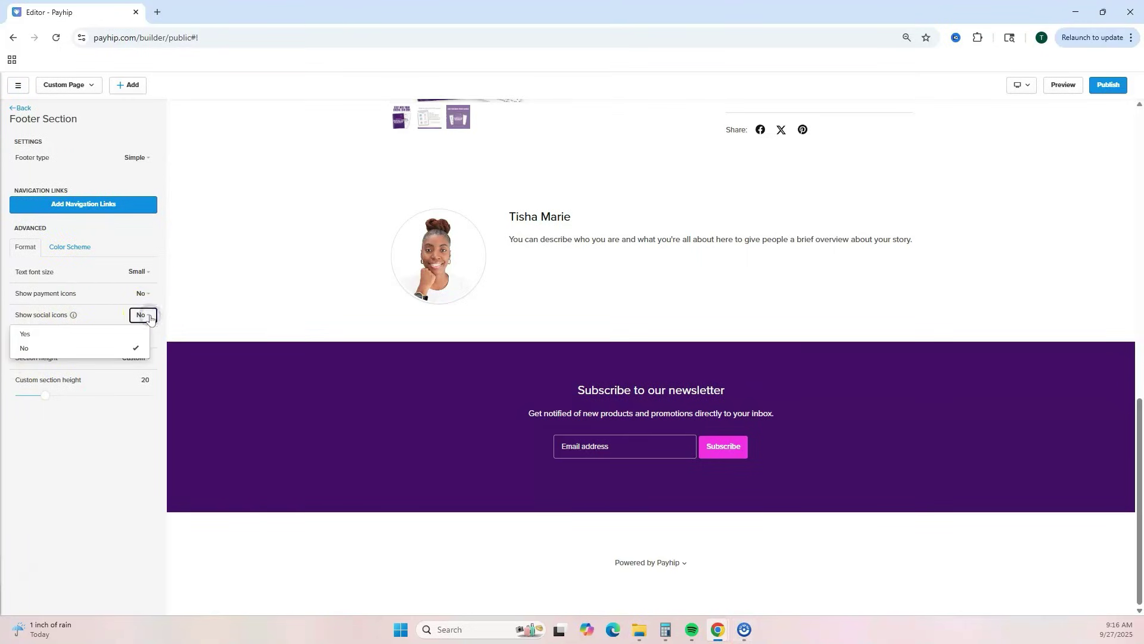
left_click(33, 336)
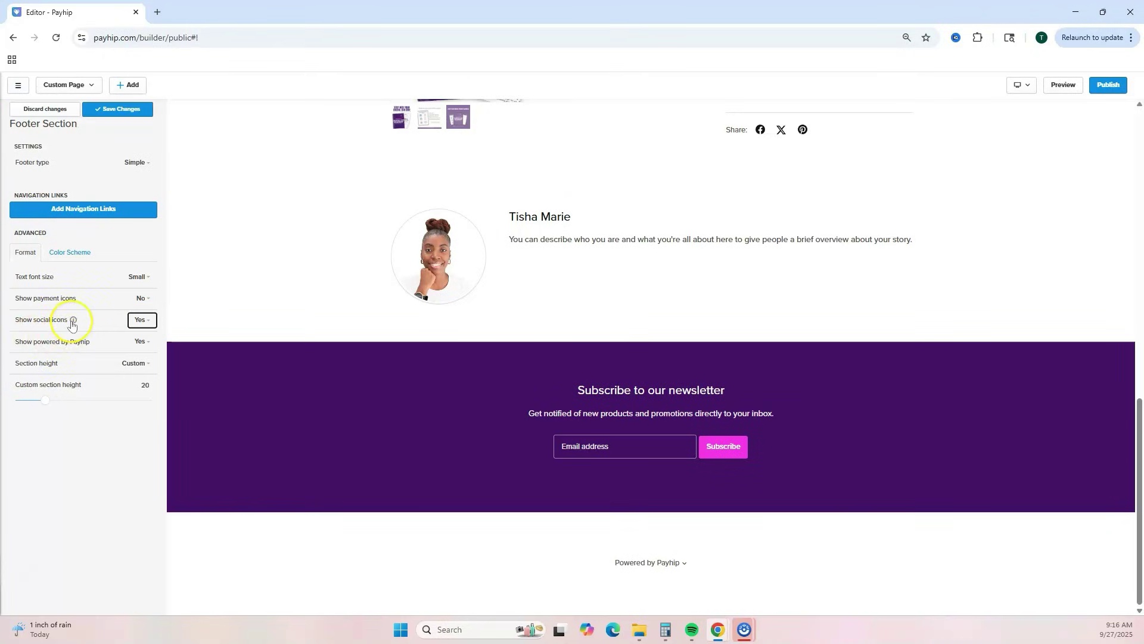
mouse_move(74, 326)
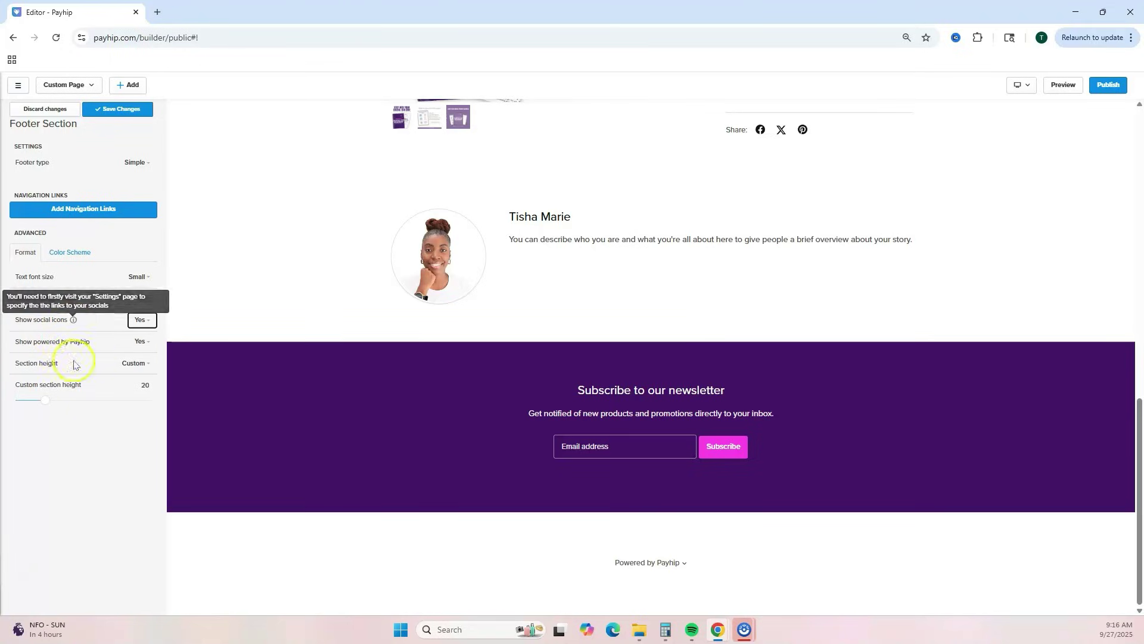
left_click(109, 111)
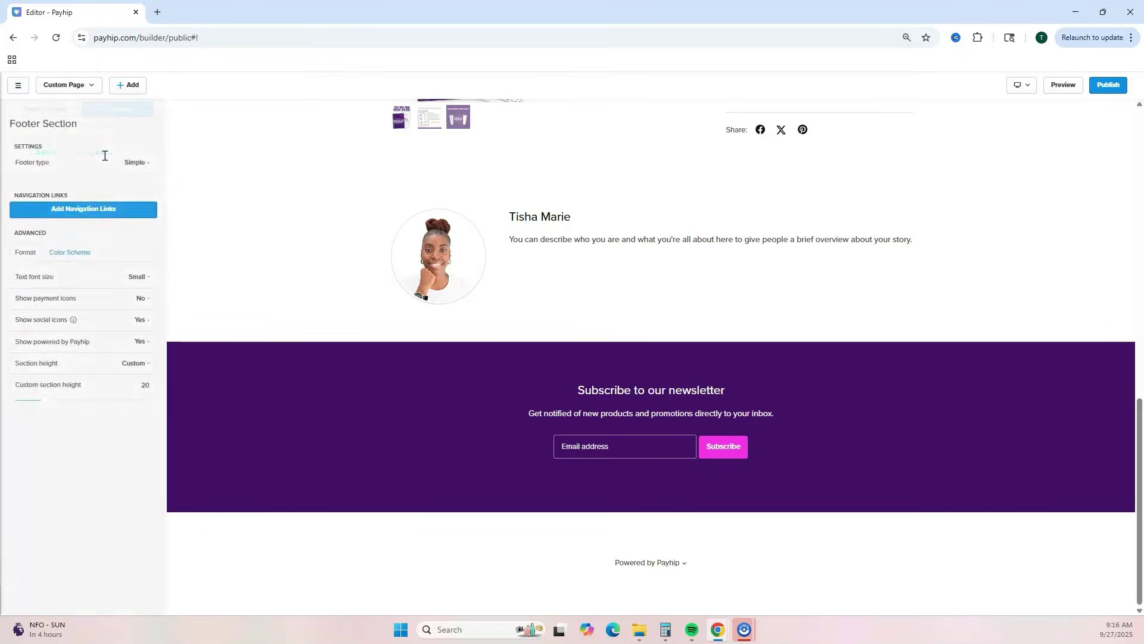
- Return to the Home section list and review the header's store logo and title settings
left_click(18, 109)
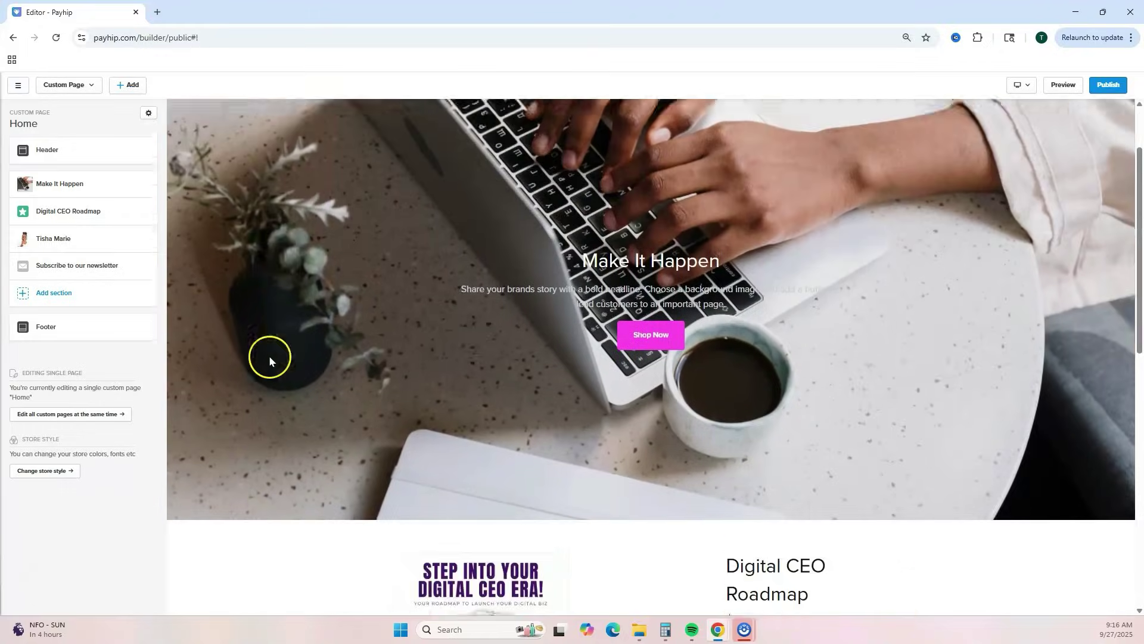
left_click(53, 151)
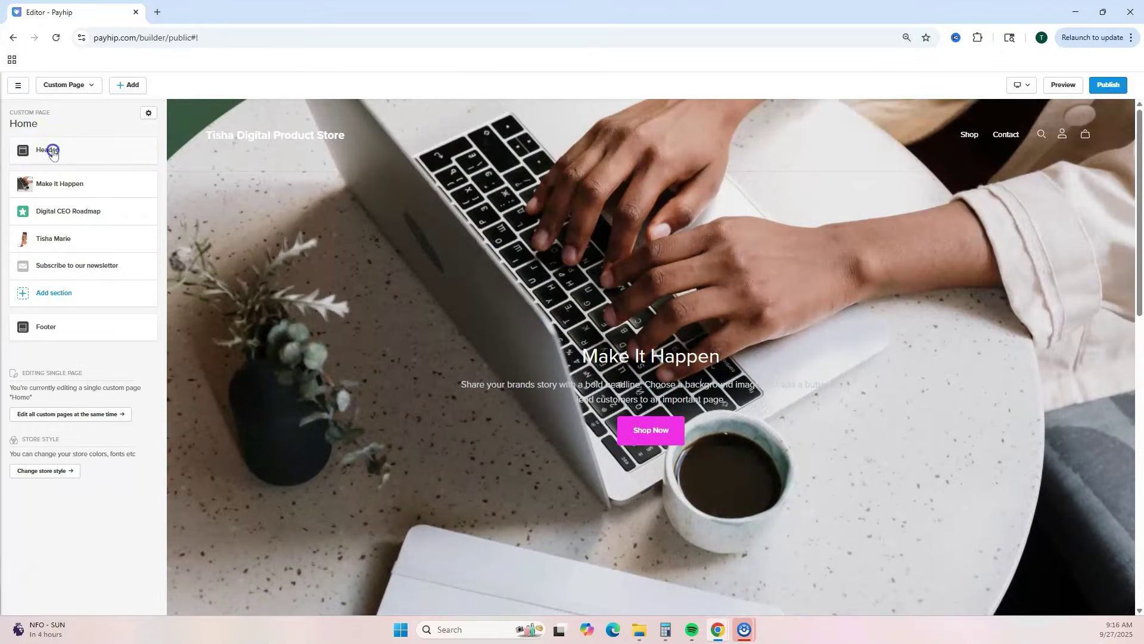
left_click(52, 147)
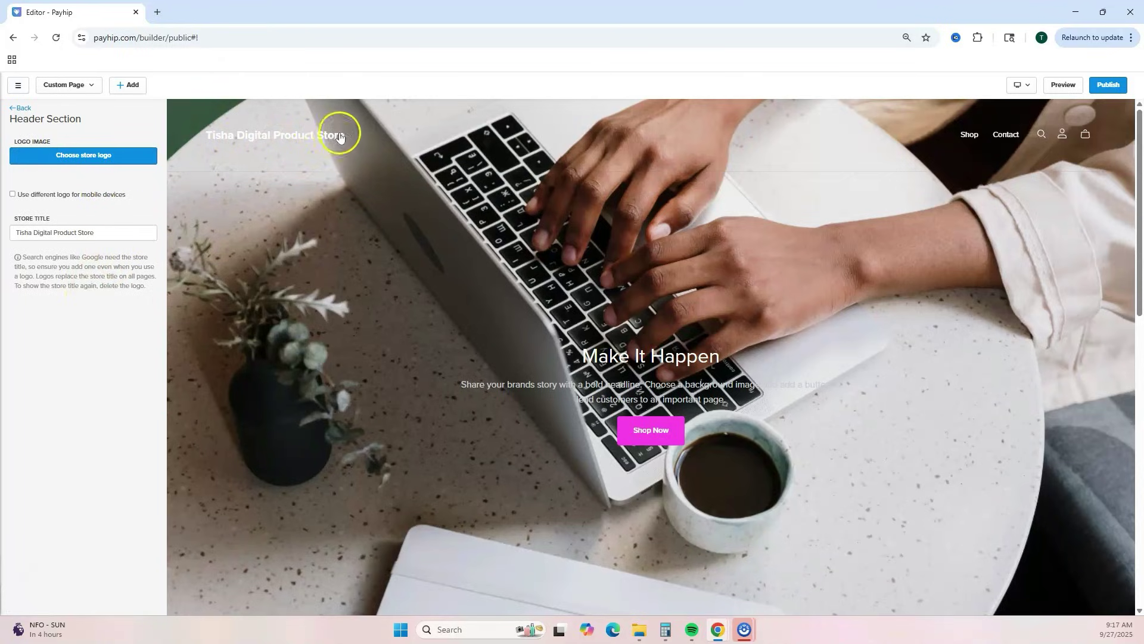
left_click(12, 109)
- Confirm the header navigation links are just Shop and Contact, then bring up Header Settings
left_click(48, 172)
left_click(64, 155)
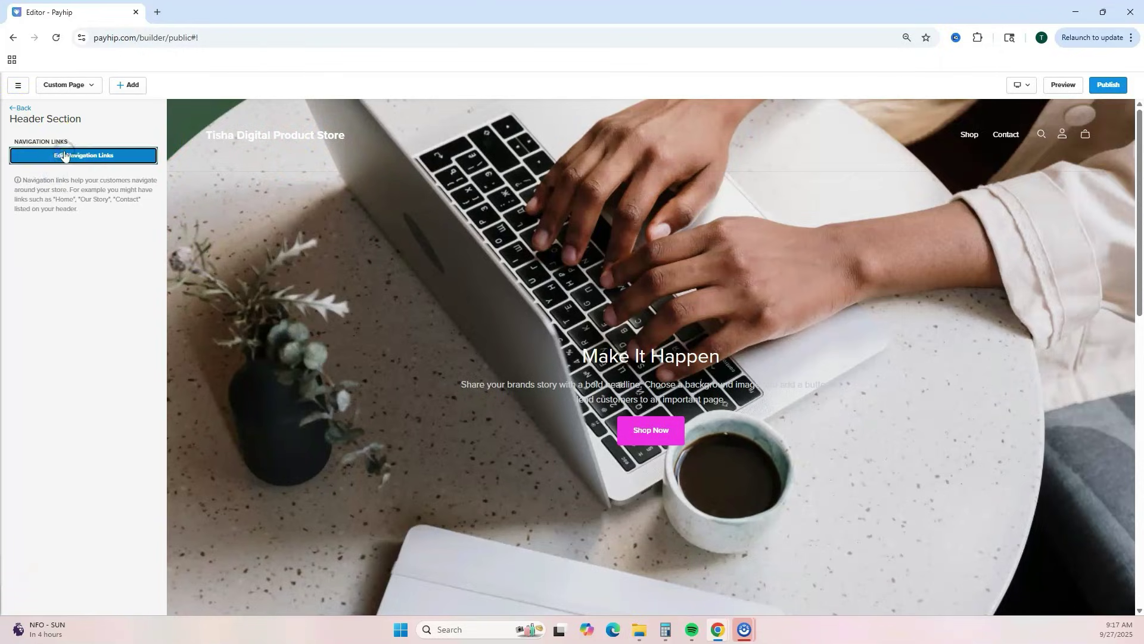
left_click(56, 186)
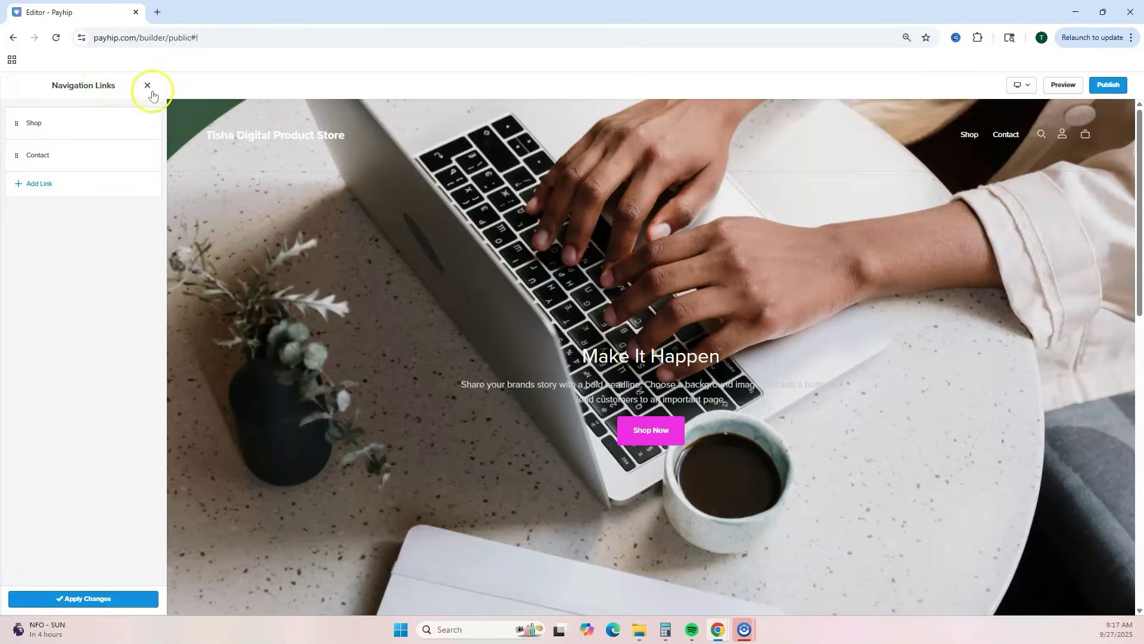
left_click(148, 87)
left_click(51, 192)
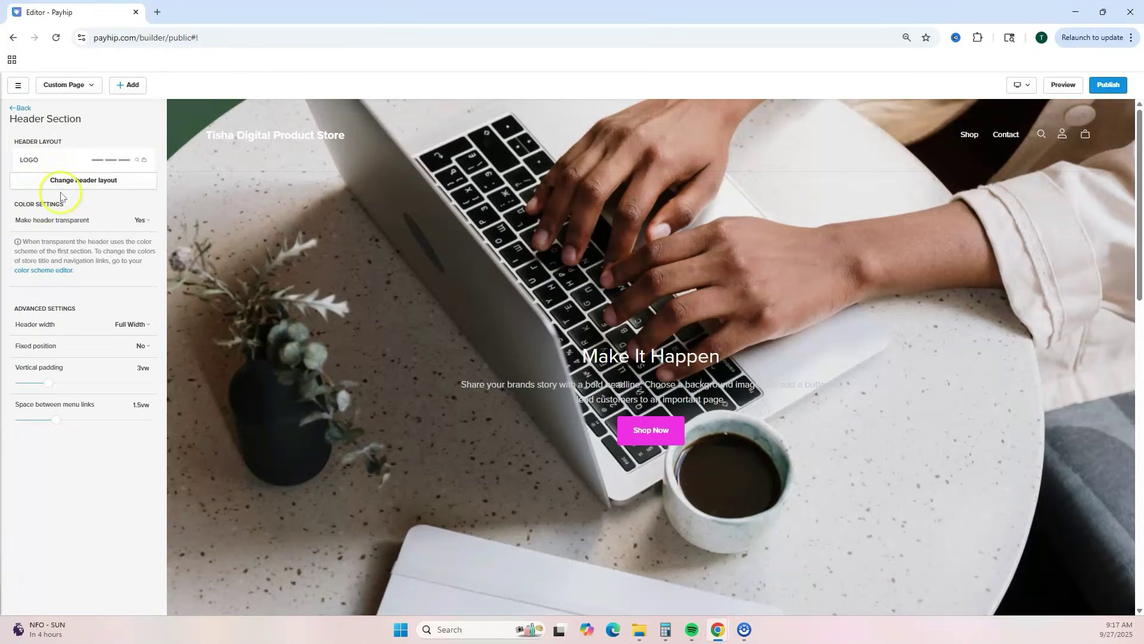
- Preview the second through fifth header layouts, then reselect the first, logo-left layout
left_click(108, 184)
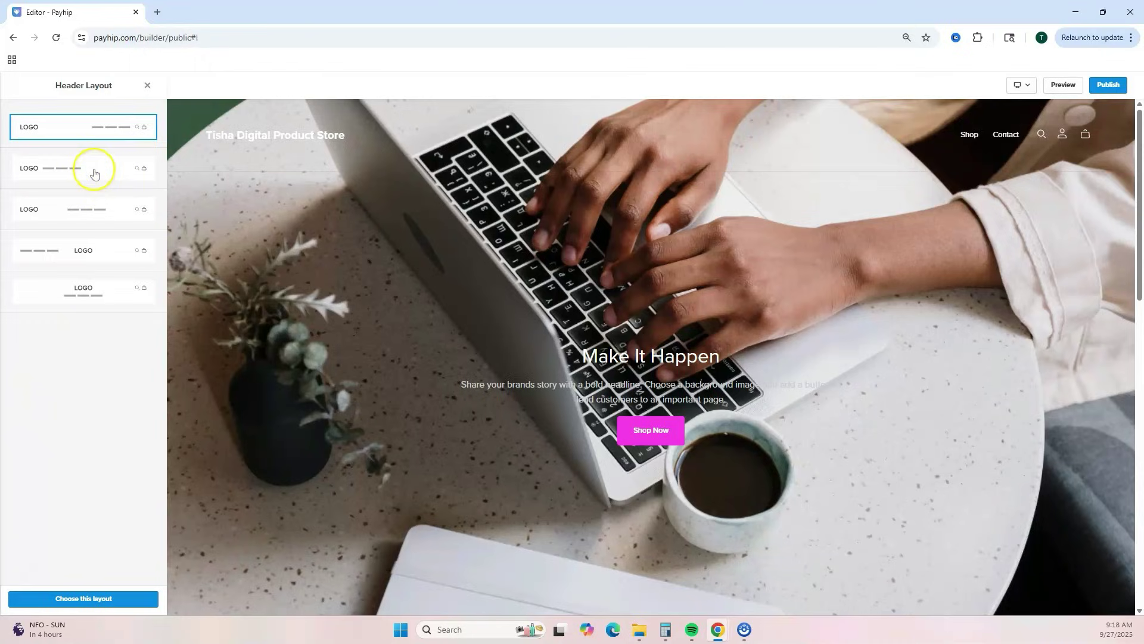
left_click(54, 167)
left_click(68, 210)
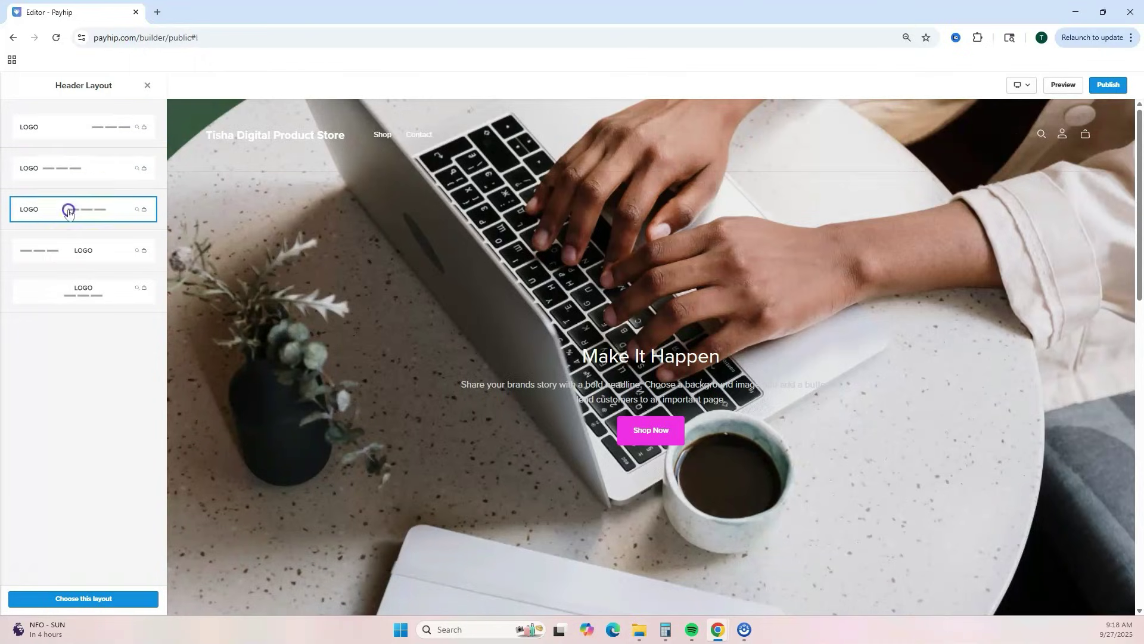
left_click(69, 252)
left_click(72, 292)
left_click(57, 129)
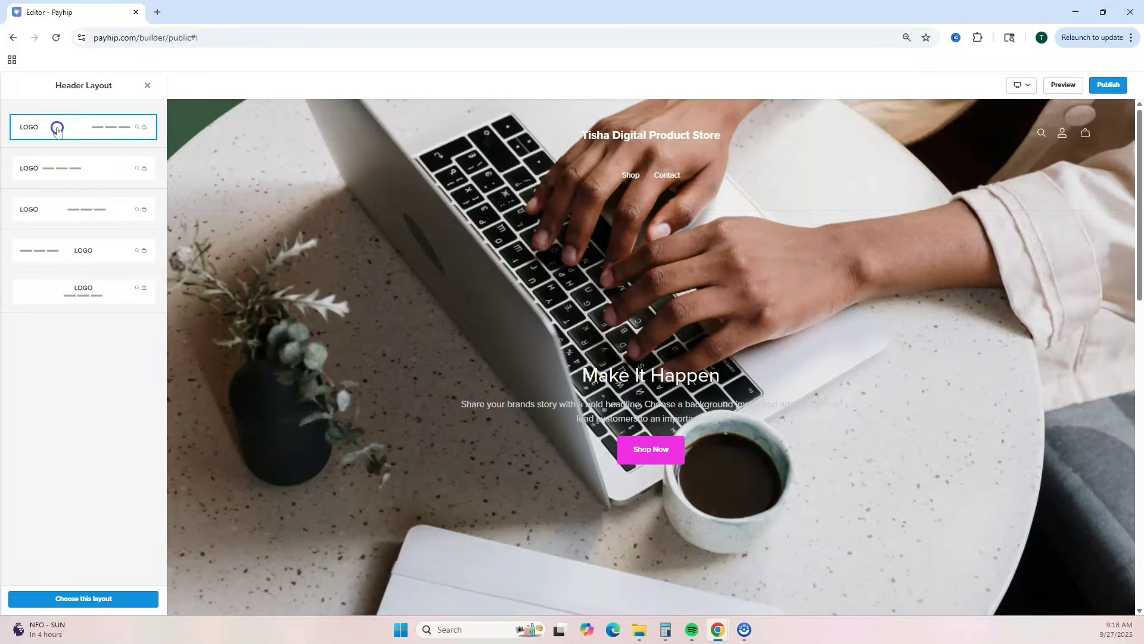
- Save the header with the store title left and links right
left_click(148, 85)
left_click(105, 111)
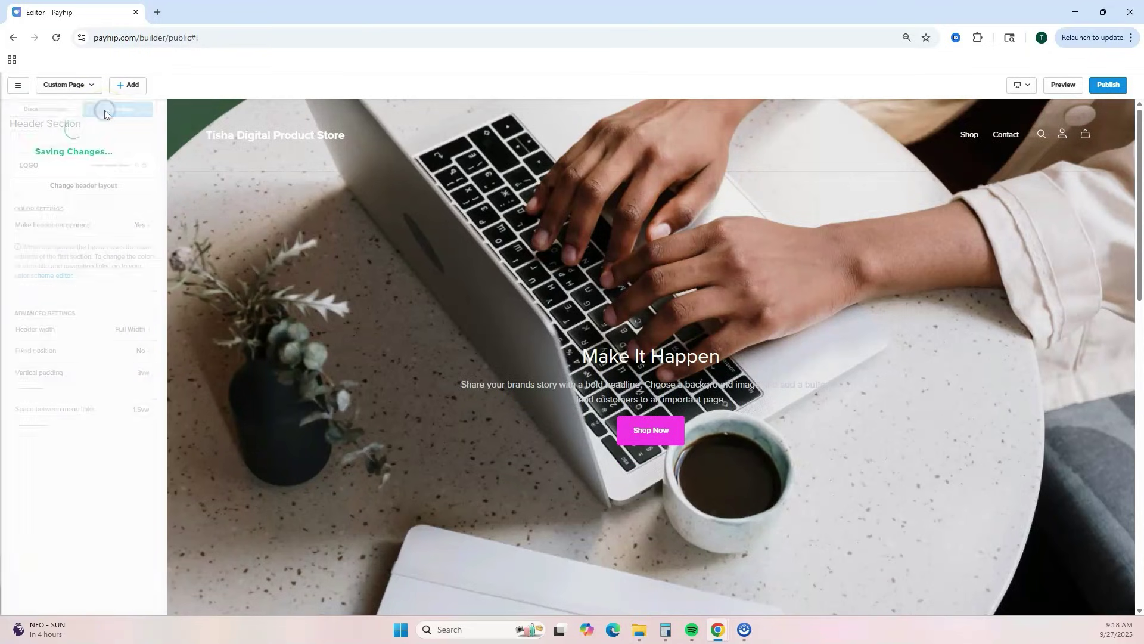
scroll(422, 184, "down", 7)
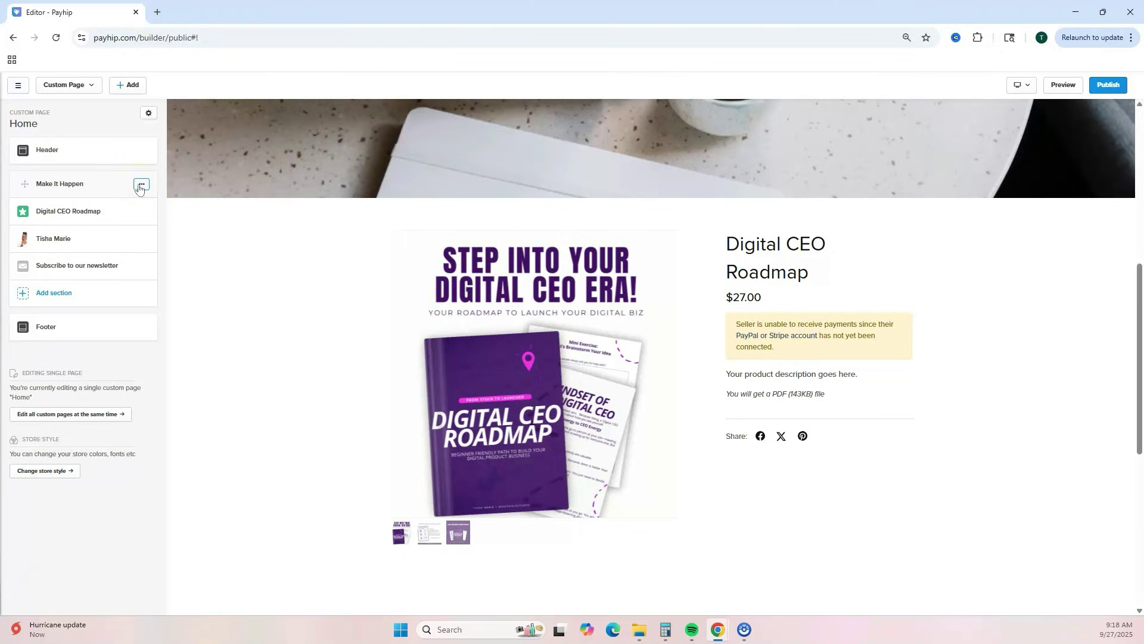
- Add the Make It Happen hero section to the library and acknowledge the success message
left_click(140, 184)
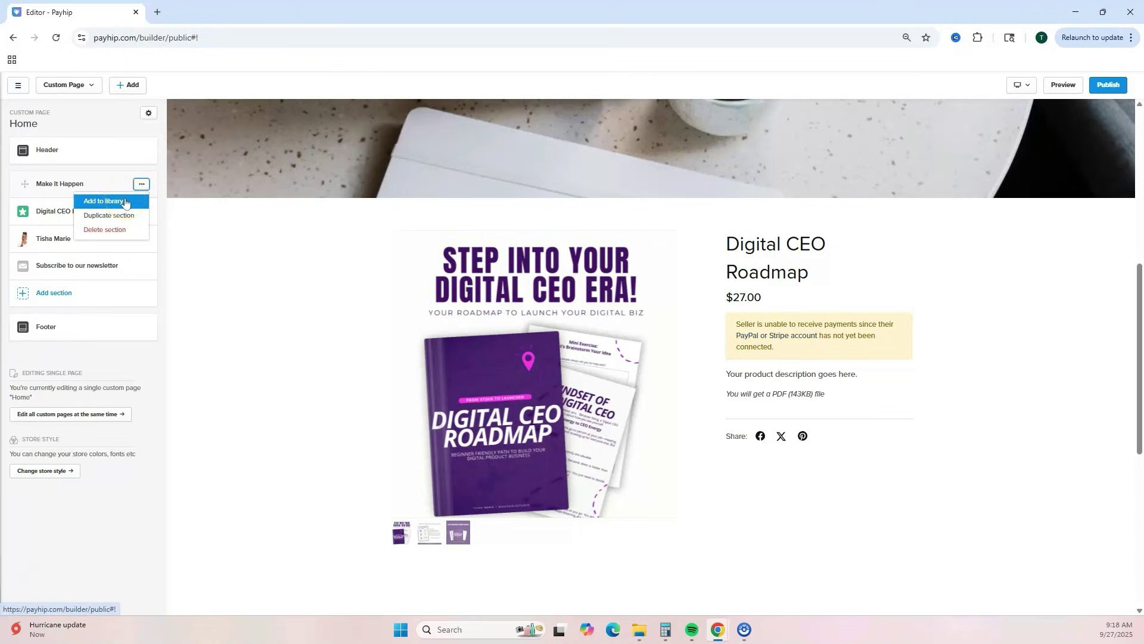
left_click(126, 202)
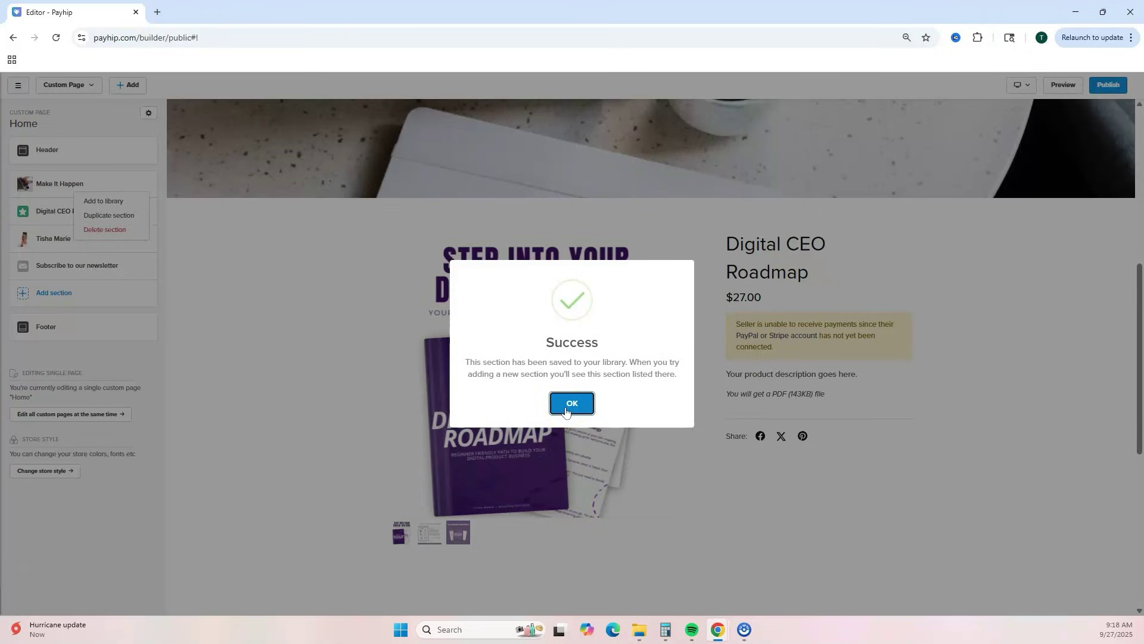
left_click(568, 405)
left_click(140, 211)
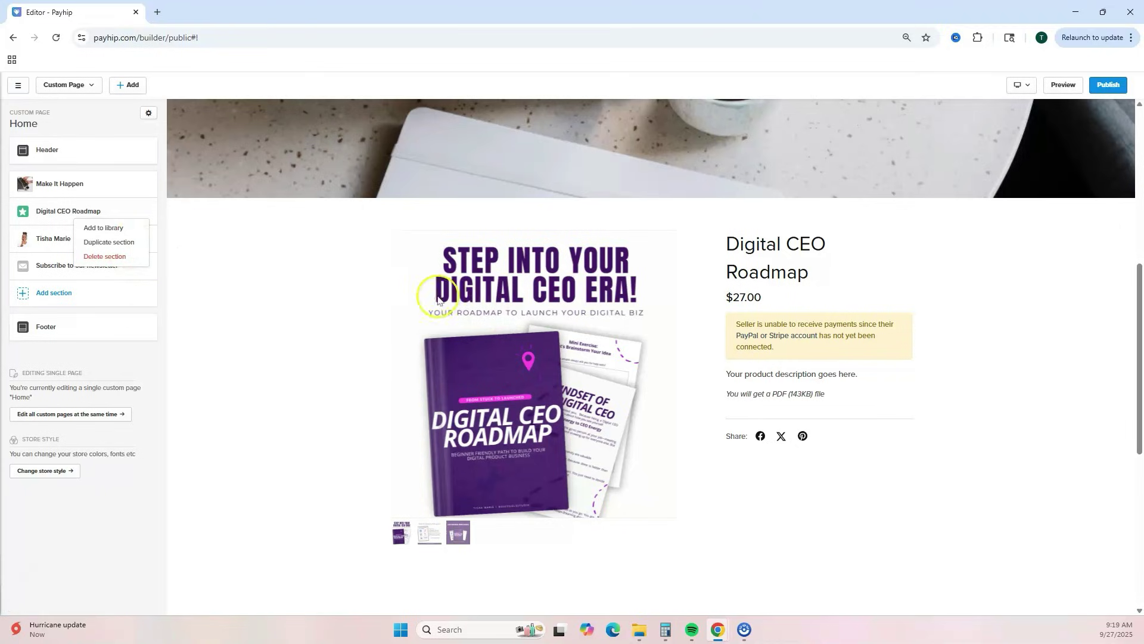
scroll(1000, 130, "up", 5)
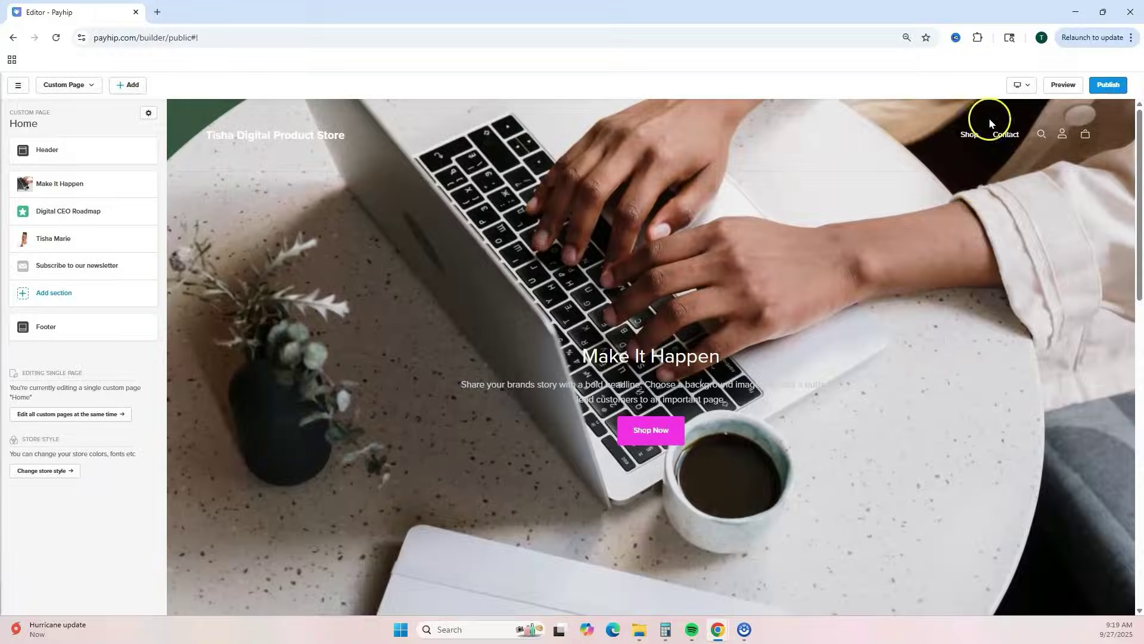
left_click(1023, 86)
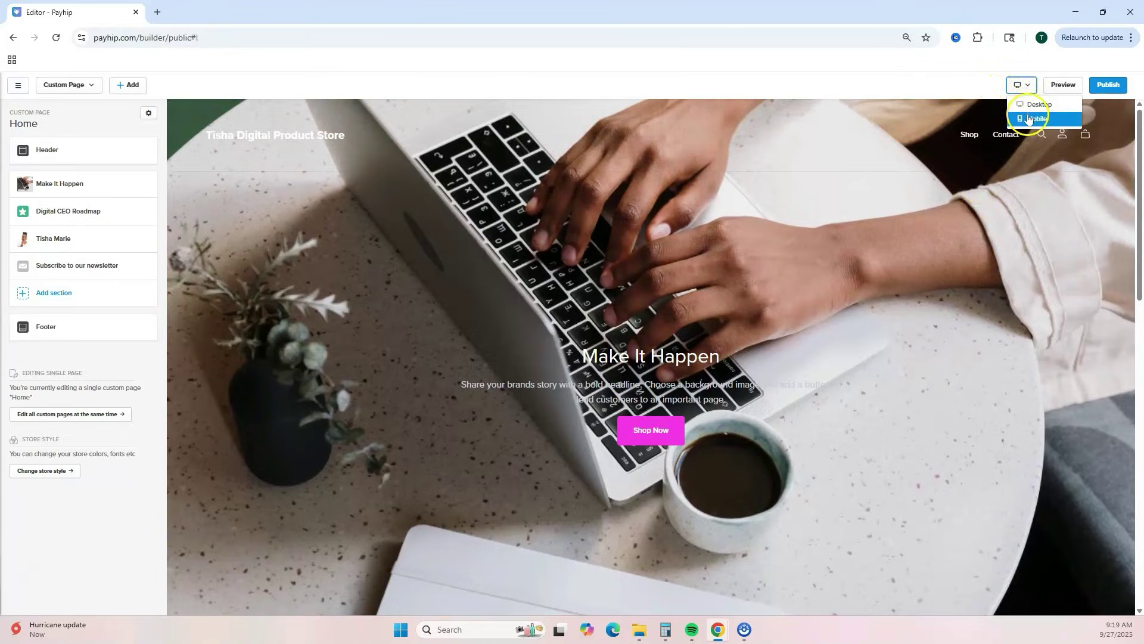
left_click(1027, 117)
scroll(727, 272, "down", 5)
scroll(728, 275, "down", 8)
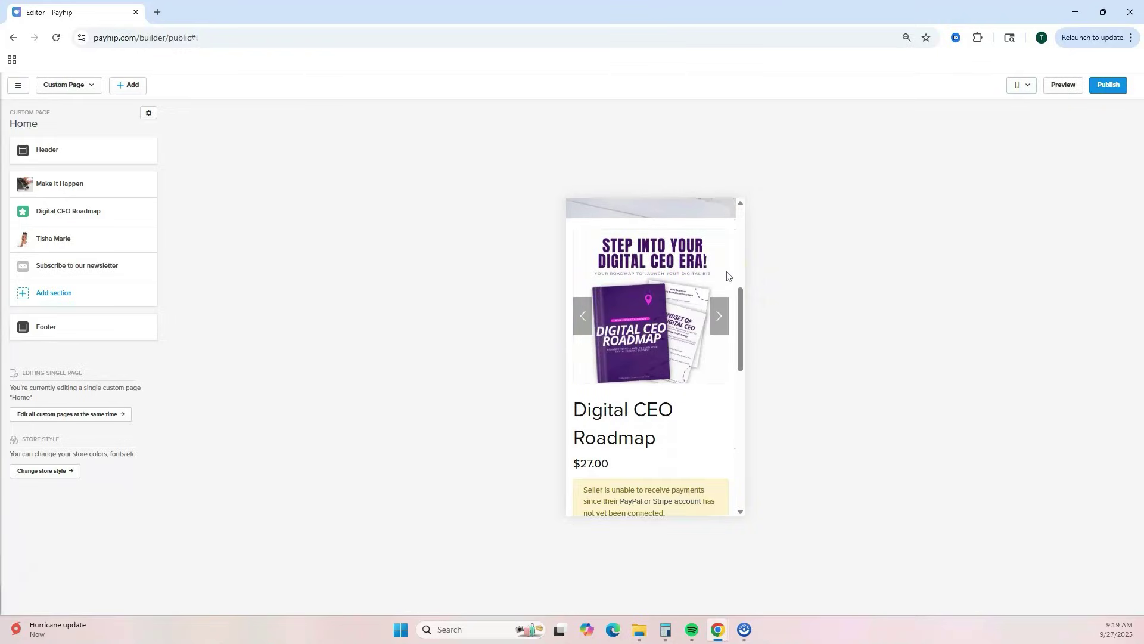
scroll(727, 276, "down", 2)
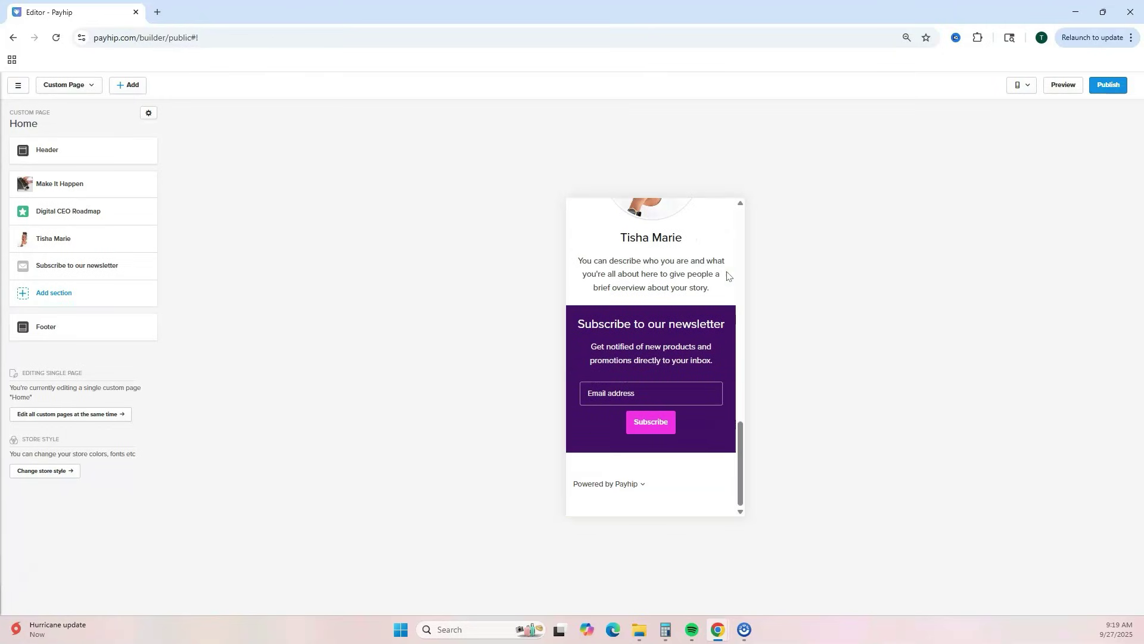
scroll(727, 275, "up", 15)
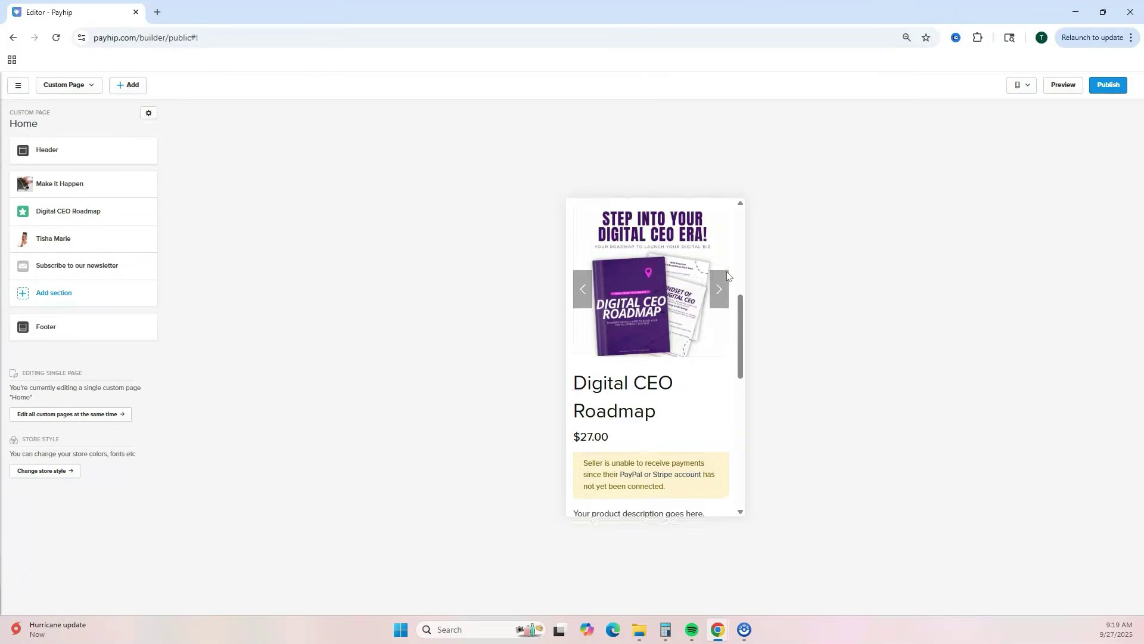
scroll(727, 270, "up", 1)
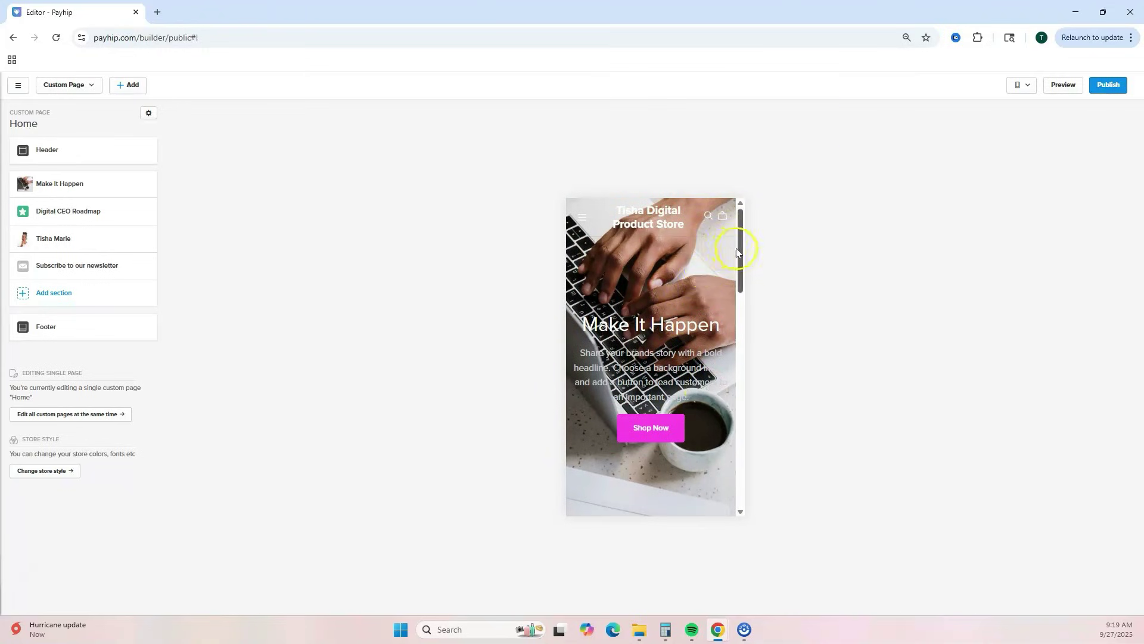
left_click_drag(739, 251, 768, 286)
left_click(768, 285)
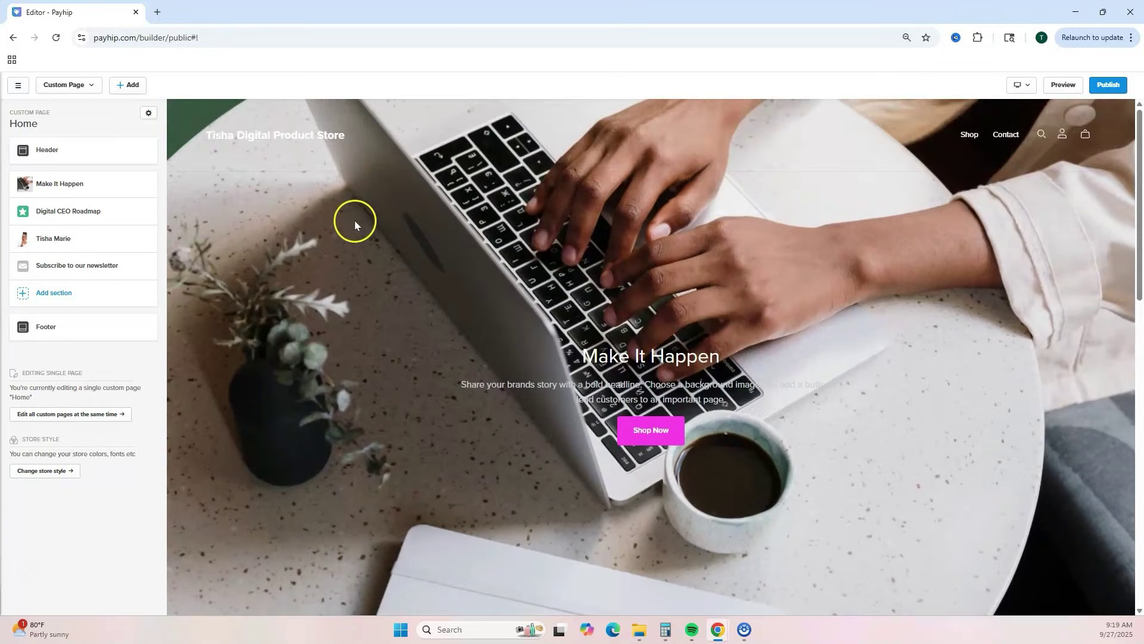
- Set the Home custom page as the store's homepage and confirm
left_click(149, 114)
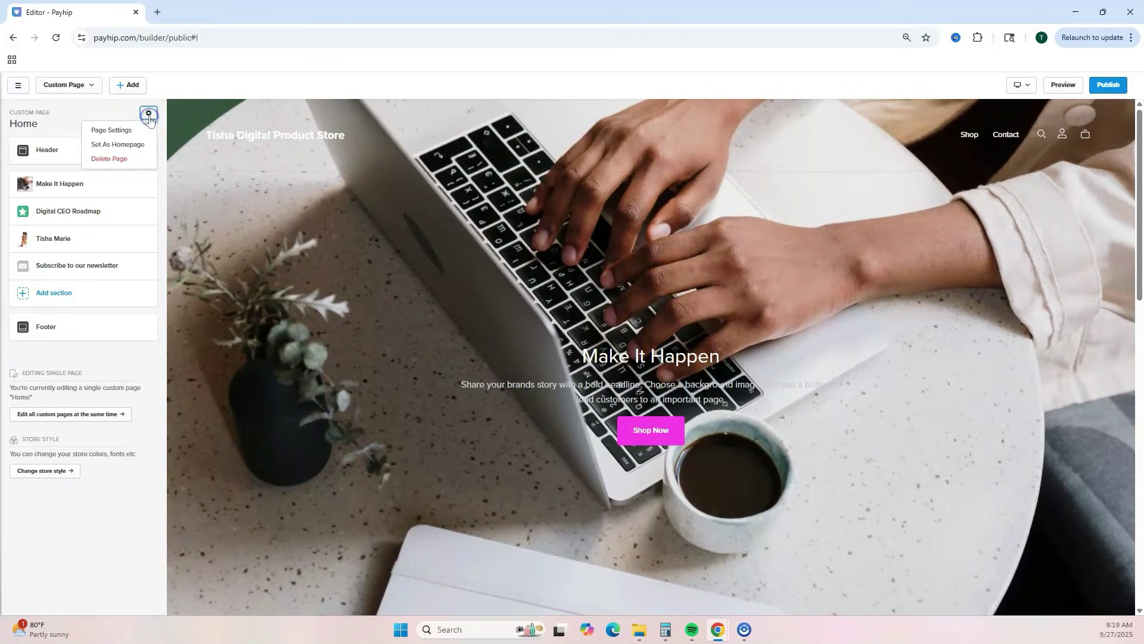
left_click(133, 146)
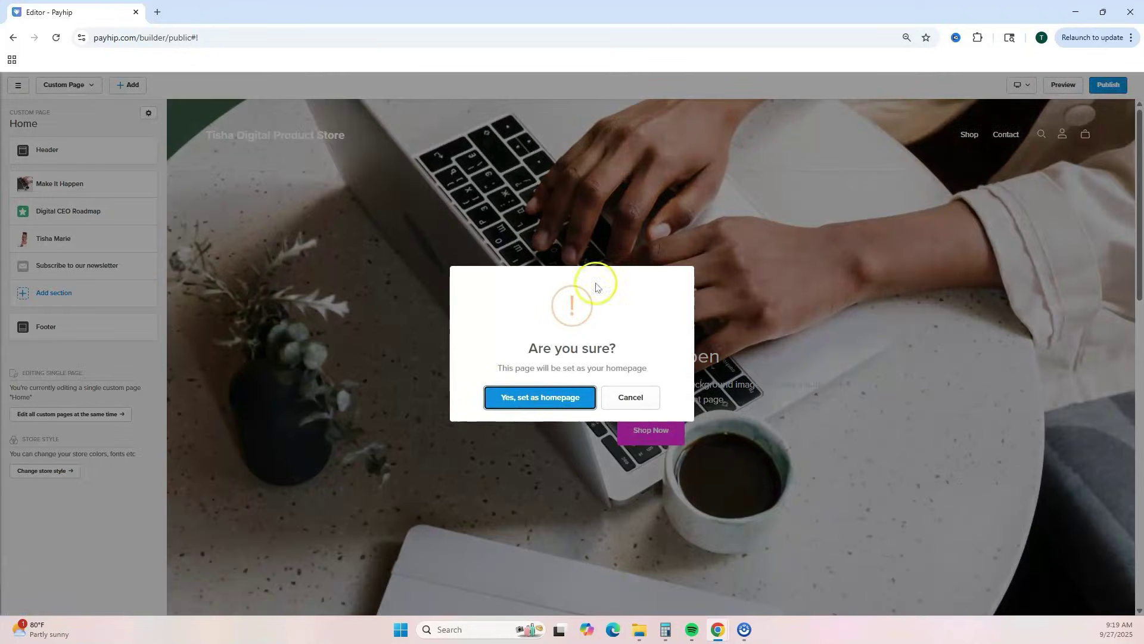
left_click(532, 397)
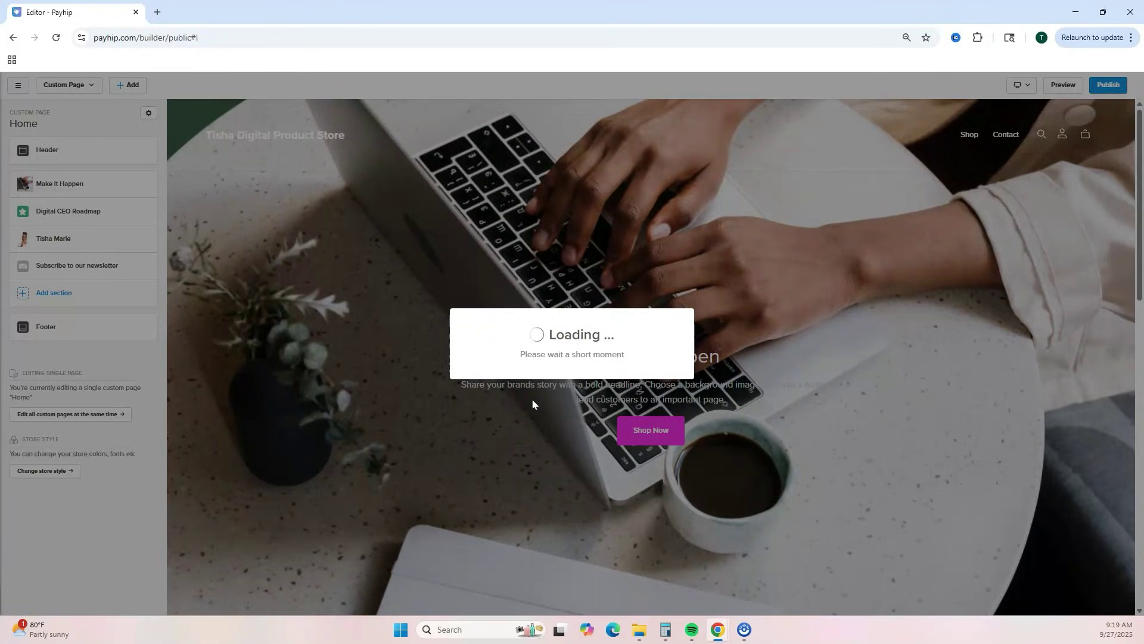
left_click(552, 389)
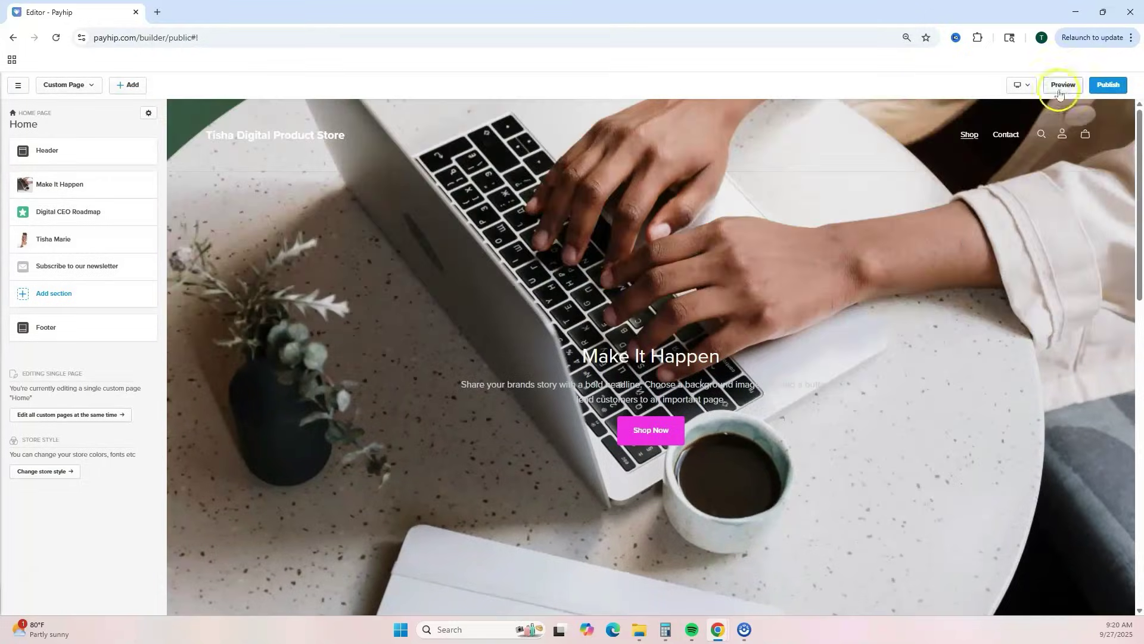
- Preview the draft store in a new tab, then close it and return to the editor
left_click(1061, 85)
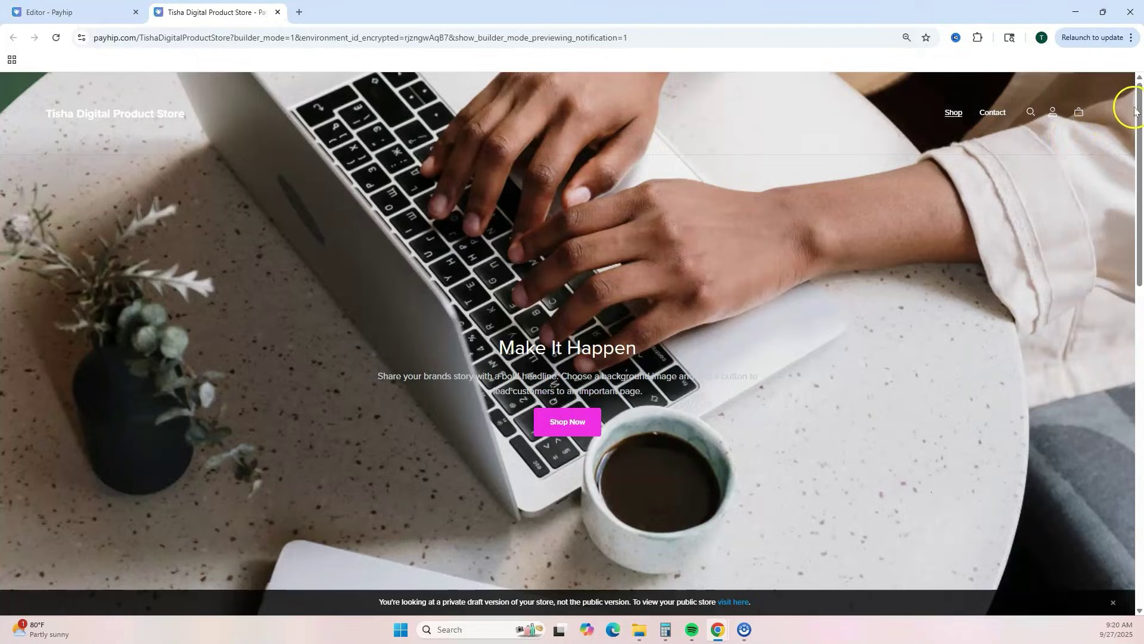
mouse_move(1135, 111)
left_mouse_down()
mouse_move(1137, 454)
mouse_move(1140, 98)
left_mouse_up()
key("ctrl+w")
left_click(981, 274)
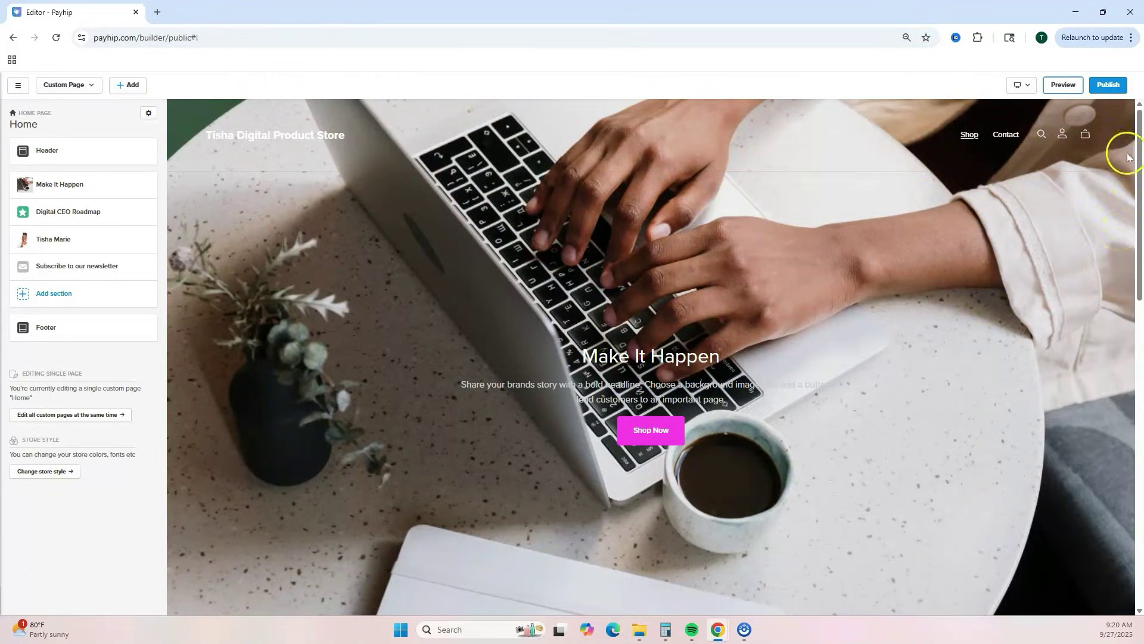
- Publish the store and check the live Home page in a new tab
left_click(1108, 85)
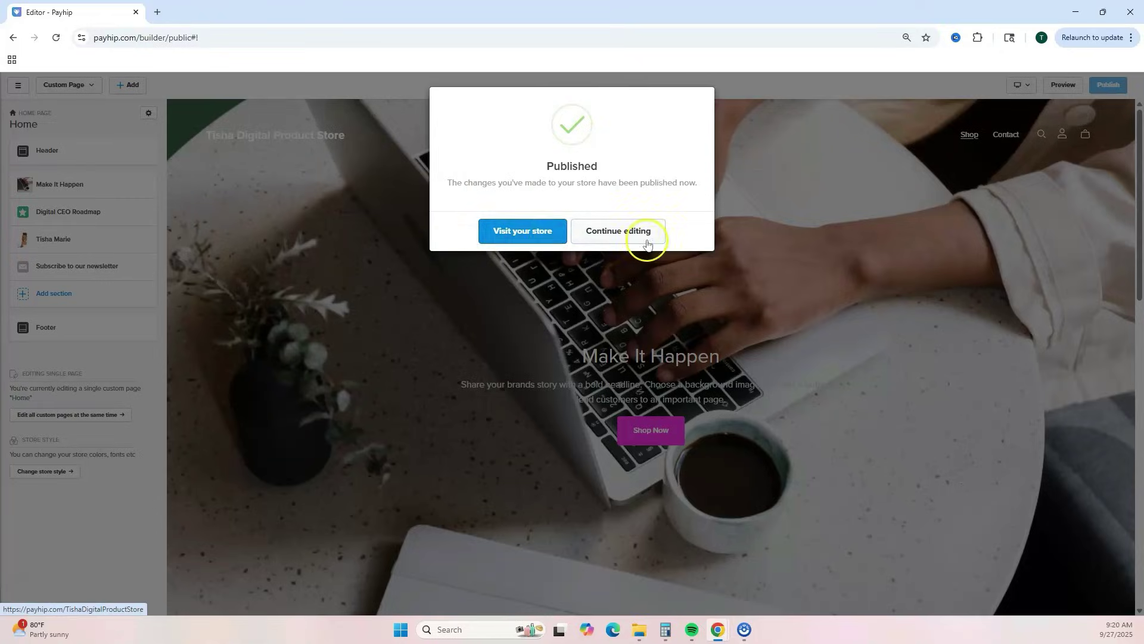
left_click(485, 235)
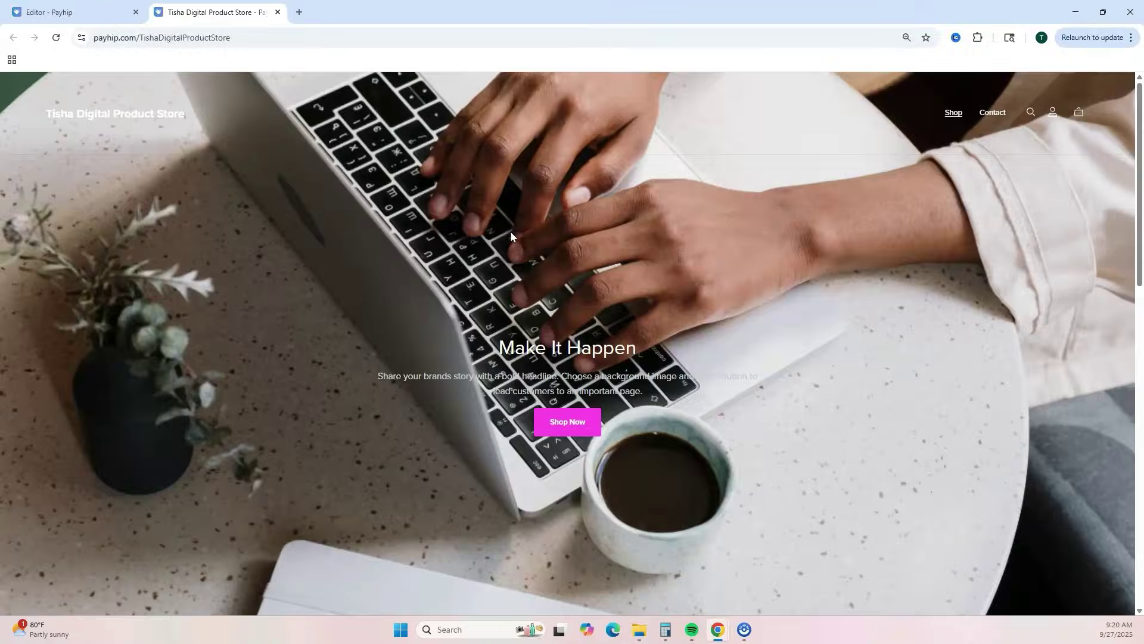
scroll(695, 312, "down", 10)
scroll(698, 319, "up", 7)
left_click(277, 12)
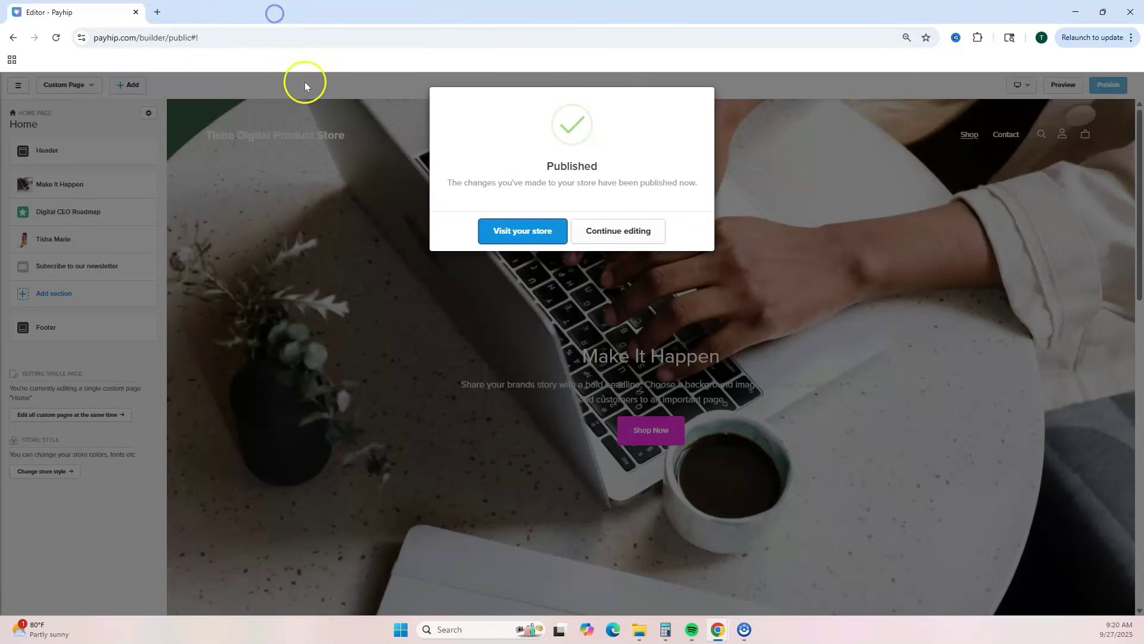
- Continue editing, scroll through the page sections, and bring up the builder's menu
left_click(606, 234)
scroll(675, 441, "down", 2)
scroll(676, 440, "down", 6)
scroll(403, 360, "up", 8)
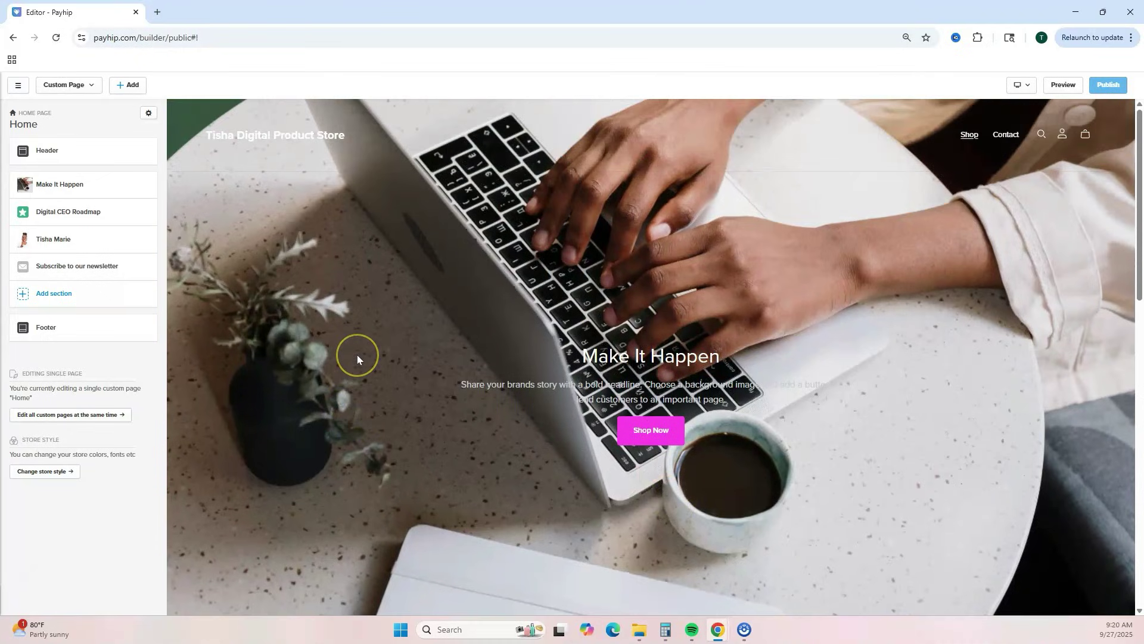
left_click(20, 88)
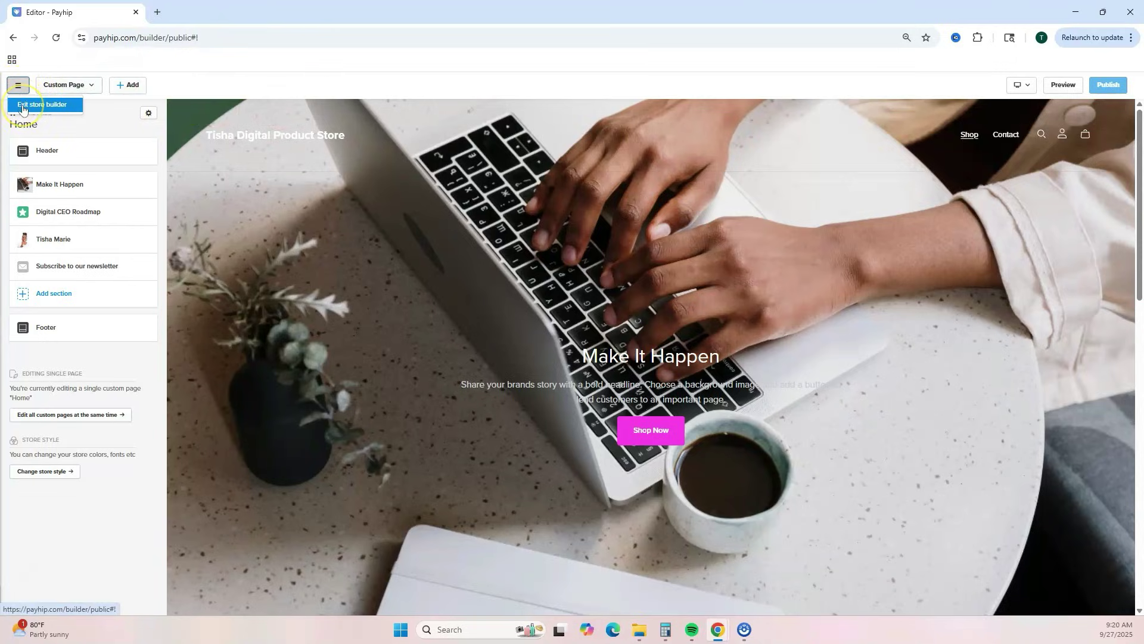